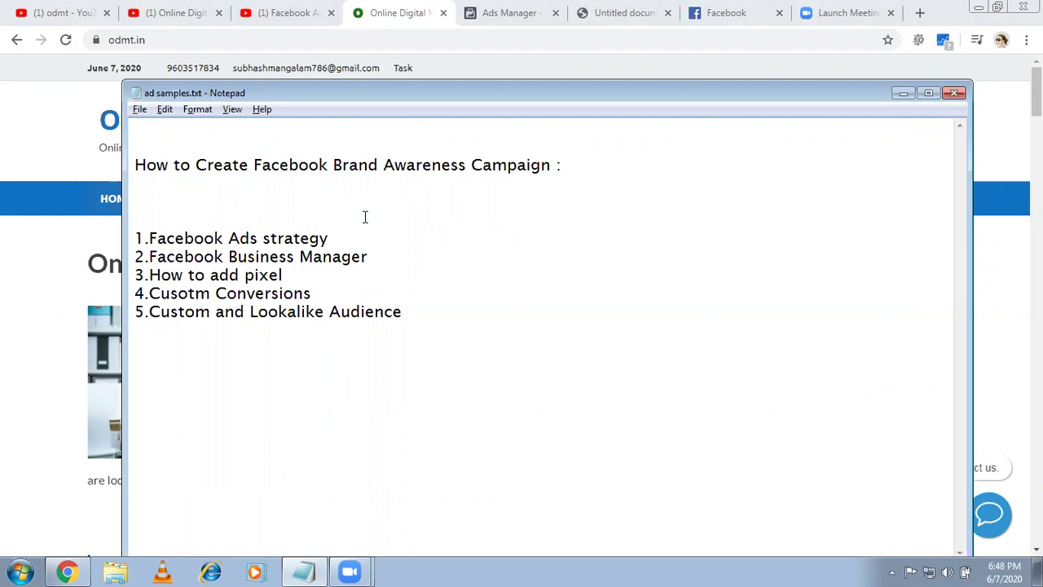
- Browse the Online Digital Marketing Training channel's playlists on YouTube and view the Facebook Ads Tutorial 2020 playlist
{"action": "left_click", "coordinate": [82, 9]}
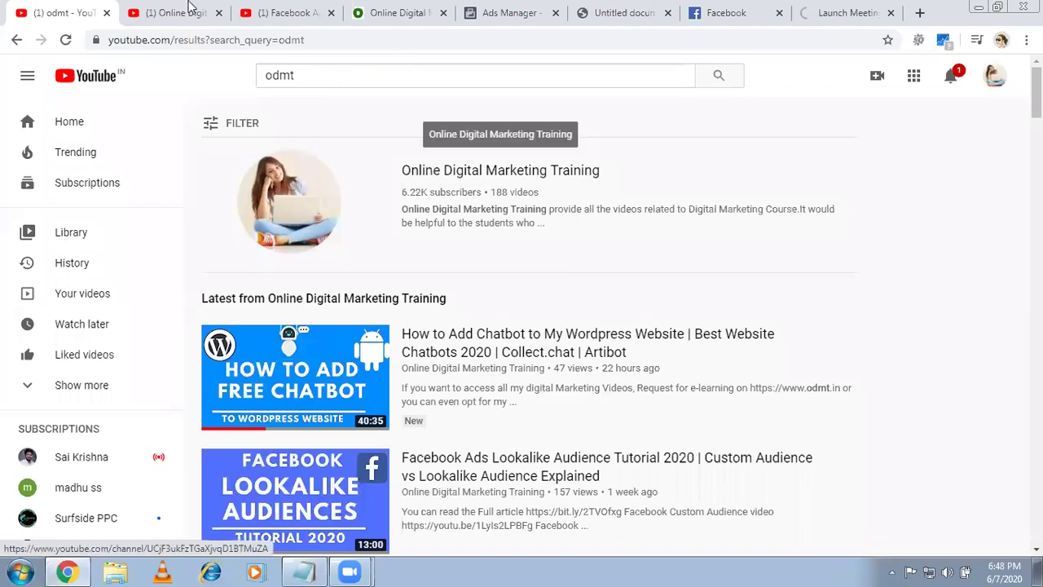
{"action": "key", "text": "ctrl+Tab"}
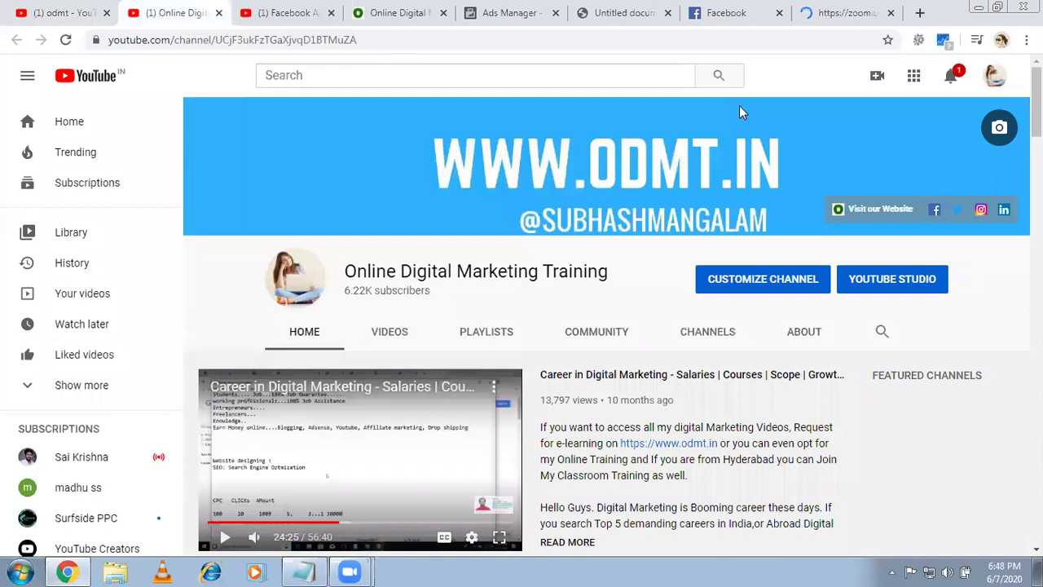
{"action": "scroll", "coordinate": [522, 457], "scroll_direction": "down", "scroll_amount": 3}
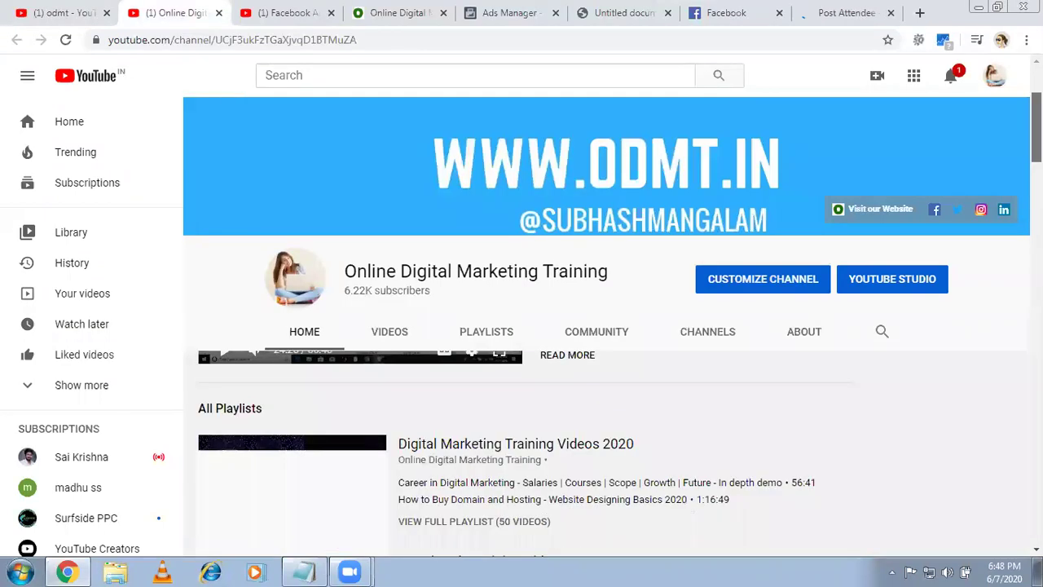
{"action": "scroll", "coordinate": [521, 326], "scroll_direction": "down", "scroll_amount": 5}
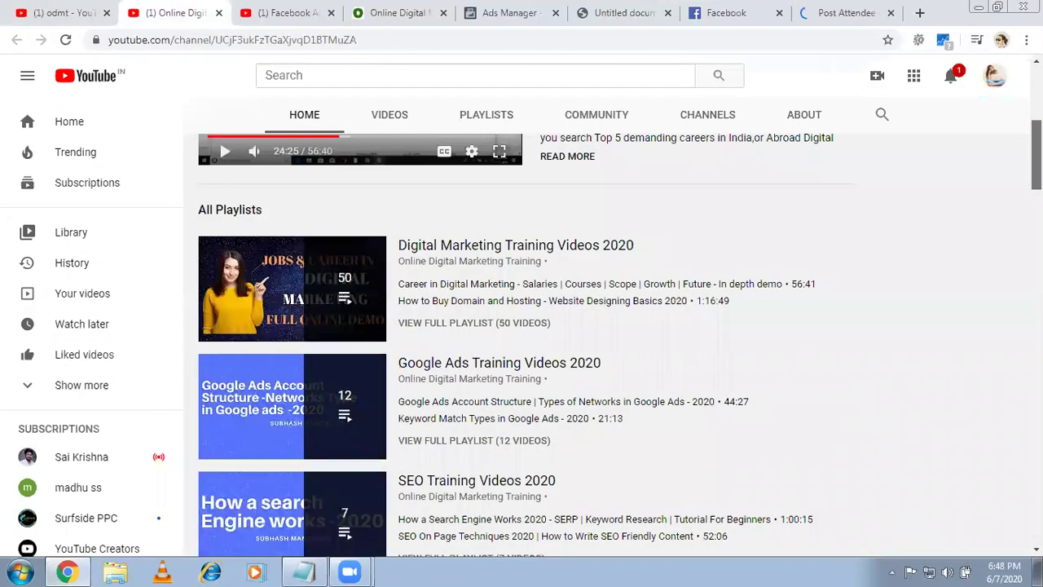
{"action": "scroll", "coordinate": [522, 326], "scroll_direction": "down", "scroll_amount": 1}
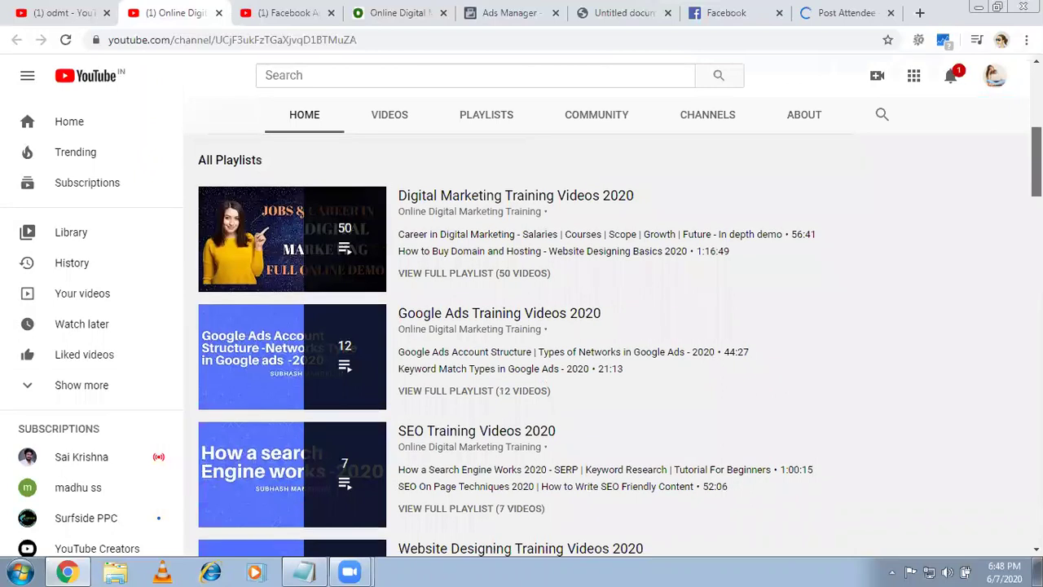
{"action": "scroll", "coordinate": [521, 326], "scroll_direction": "down", "scroll_amount": 3}
{"action": "scroll", "coordinate": [675, 350], "scroll_direction": "down", "scroll_amount": 2}
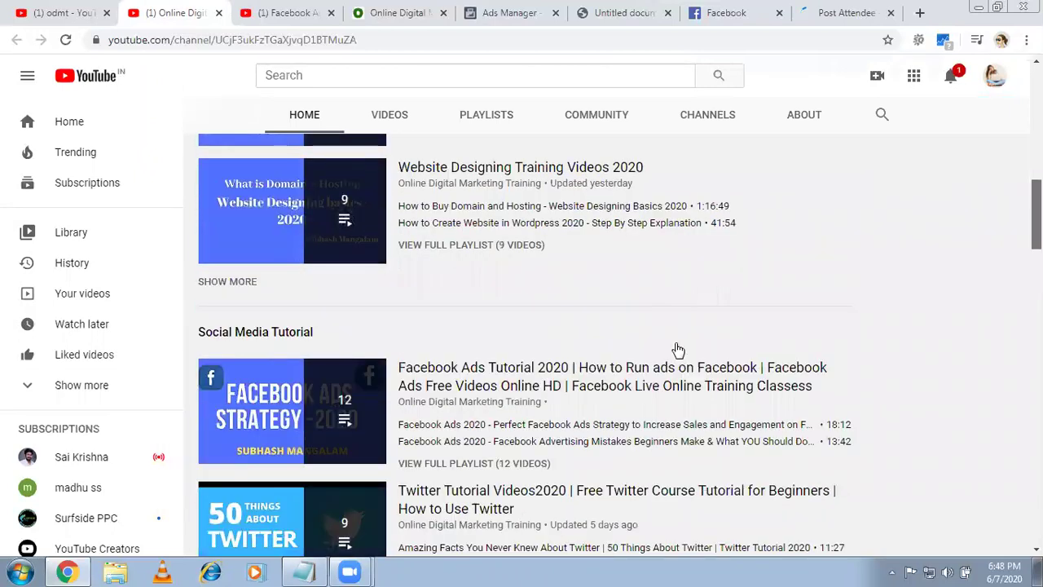
{"action": "left_click", "coordinate": [300, 6]}
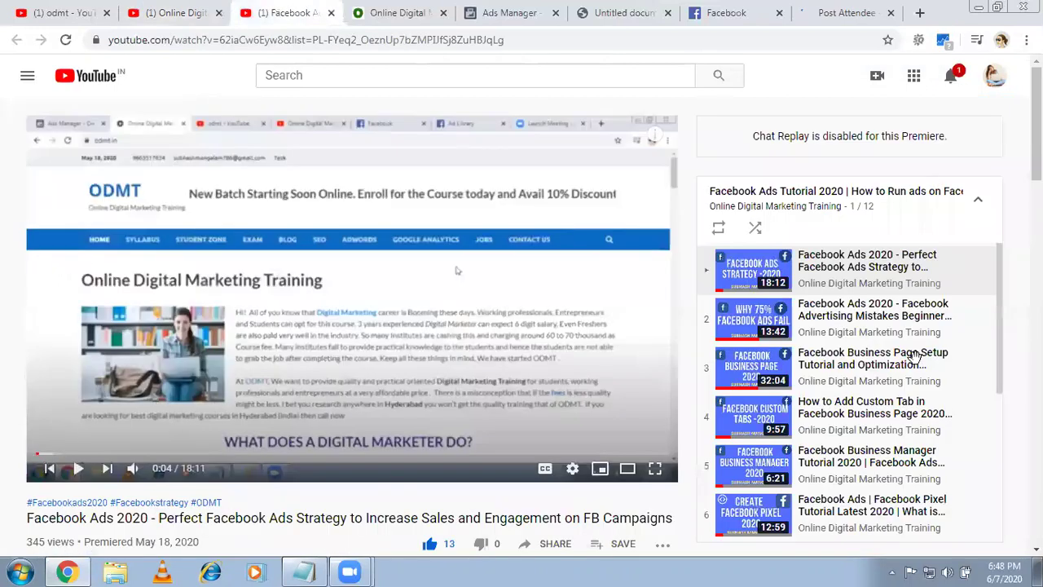
- Review the prerequisite topics in ad samples.txt, the Ads Manager objectives page, the Facebook Ads playlist and the odmt.in homepage
{"action": "left_click", "coordinate": [304, 569]}
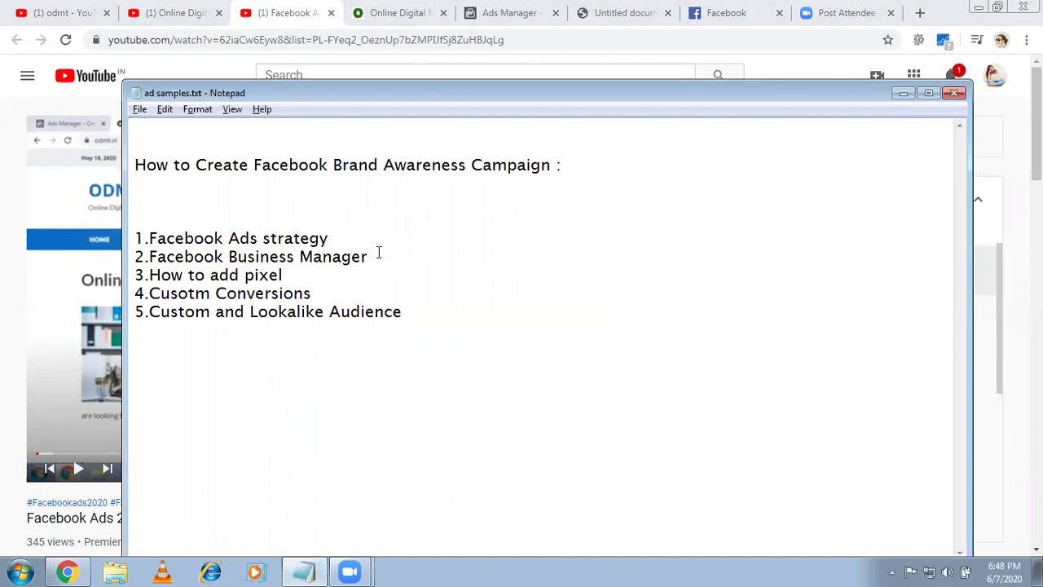
{"action": "left_click", "coordinate": [290, 274]}
{"action": "left_click", "coordinate": [502, 14]}
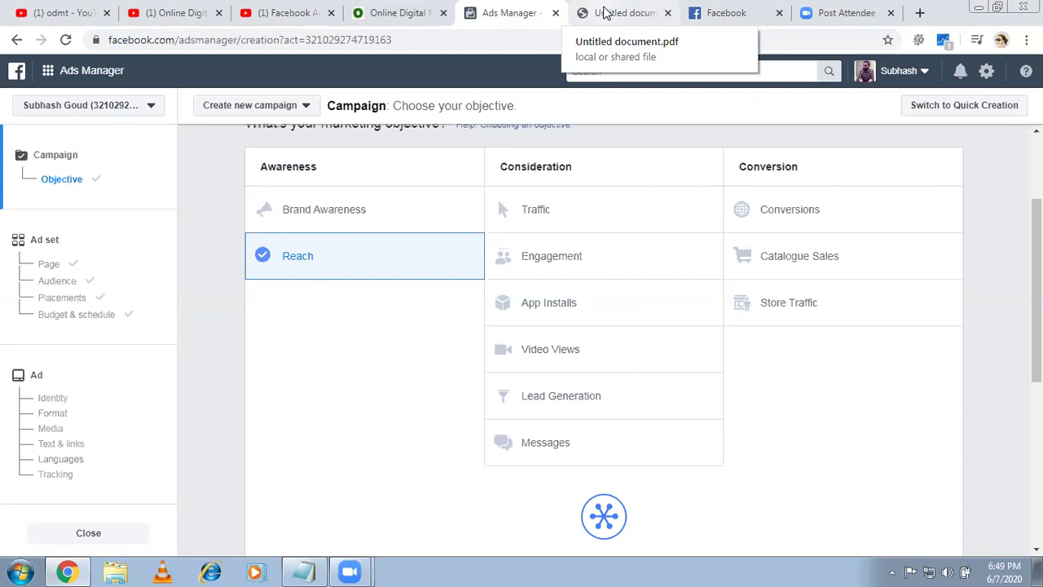
{"action": "left_click", "coordinate": [265, 8]}
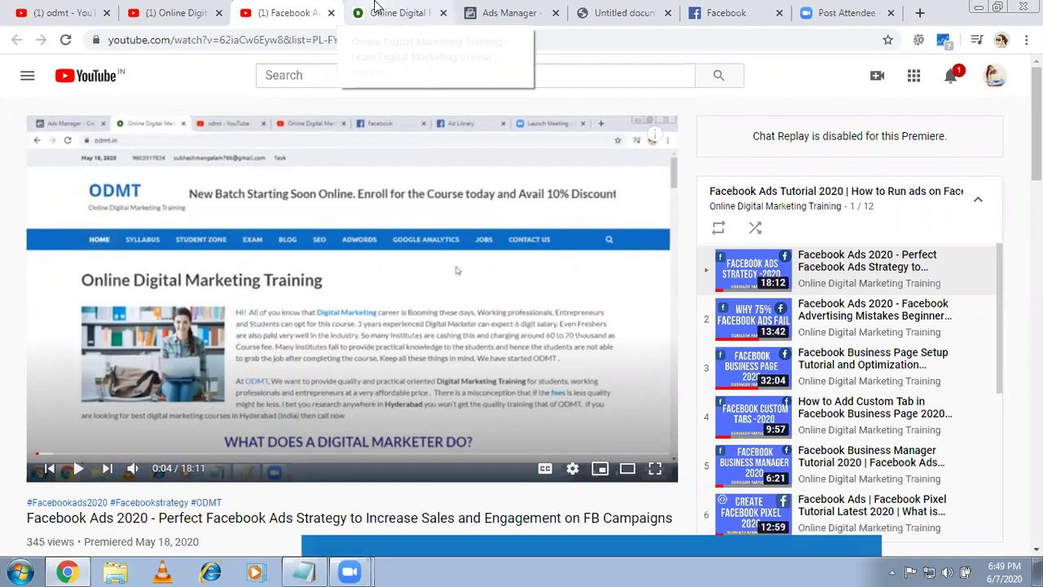
{"action": "left_click", "coordinate": [375, 7]}
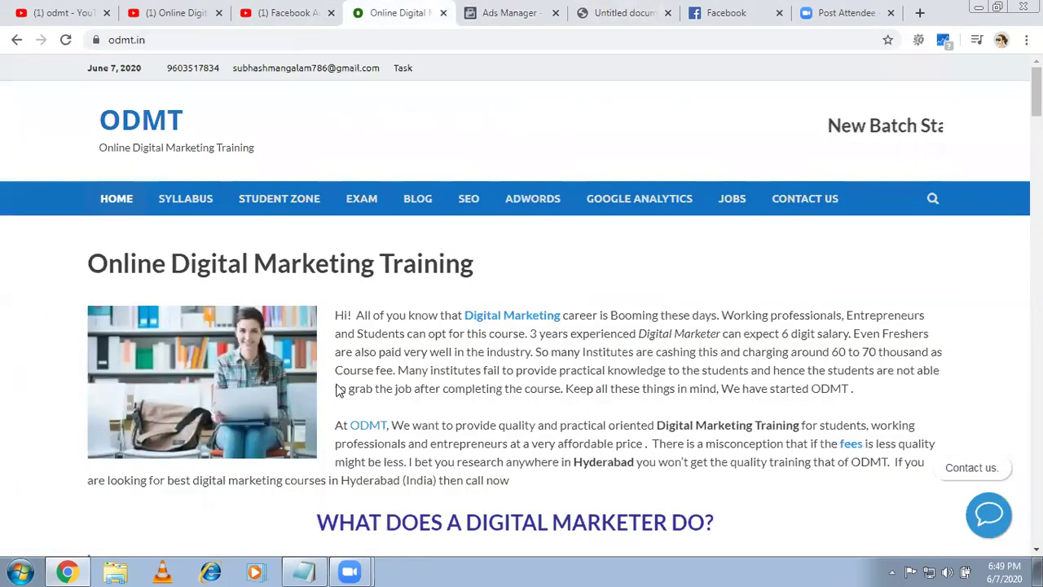
- Read the Brand Awareness PDF from the Facebook Ads account structure through to the marketing objectives table
{"action": "left_click", "coordinate": [586, 6]}
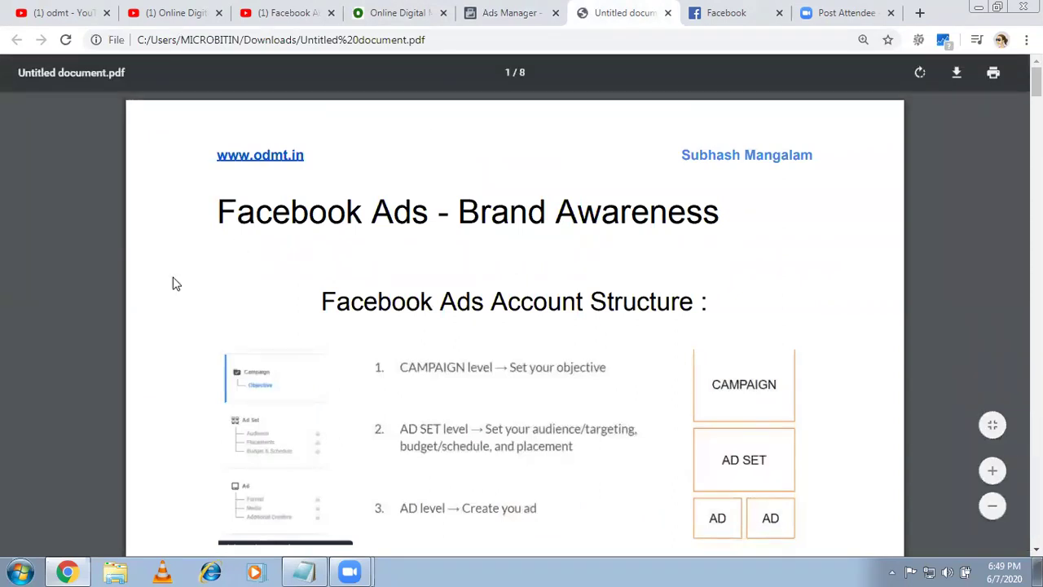
{"action": "scroll", "coordinate": [172, 283], "scroll_direction": "down", "scroll_amount": 1}
{"action": "scroll", "coordinate": [355, 321], "scroll_direction": "down", "scroll_amount": 2}
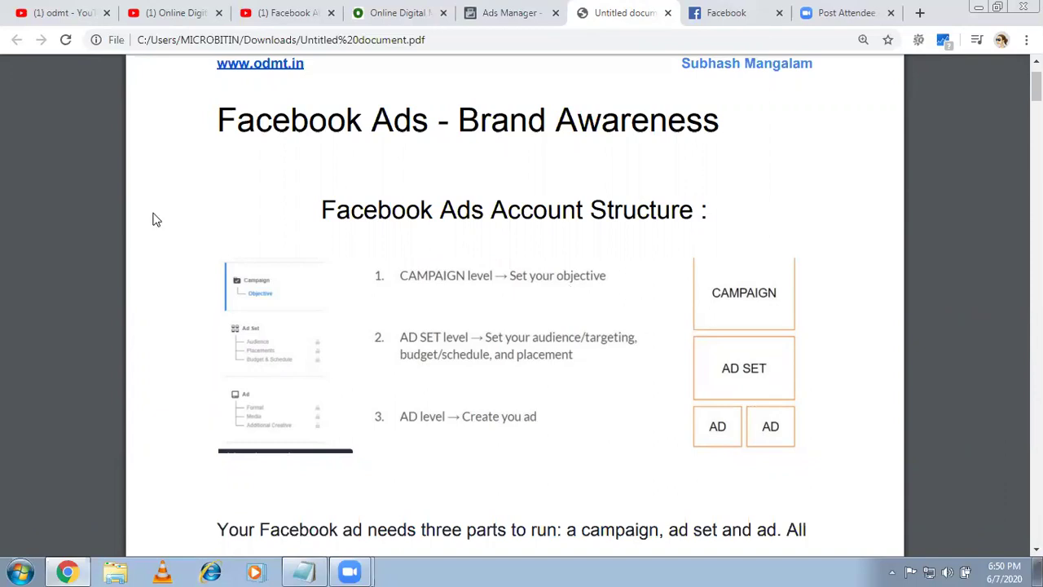
{"action": "scroll", "coordinate": [152, 239], "scroll_direction": "down", "scroll_amount": 1}
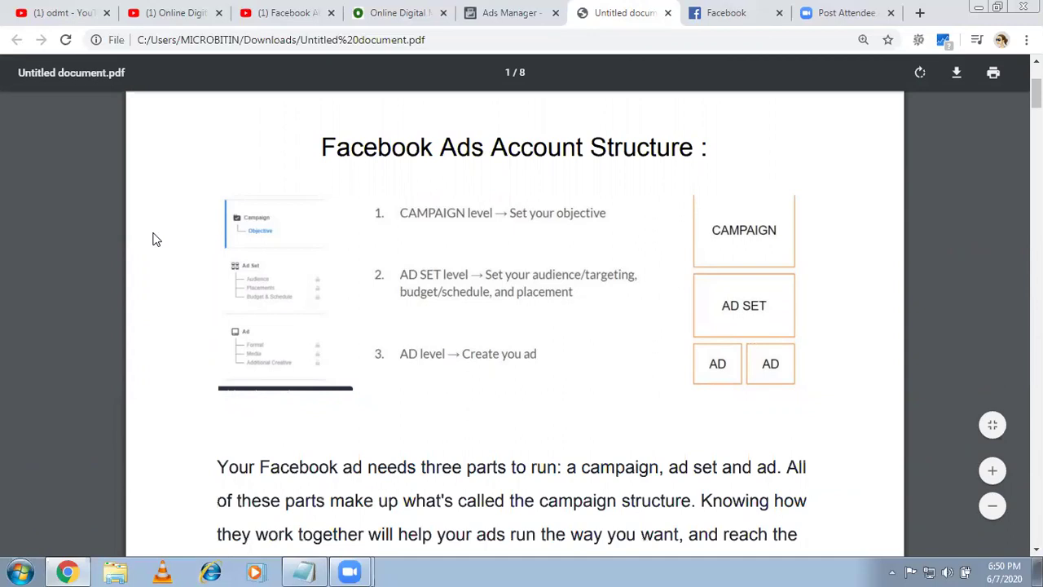
{"action": "scroll", "coordinate": [157, 238], "scroll_direction": "down", "scroll_amount": 5}
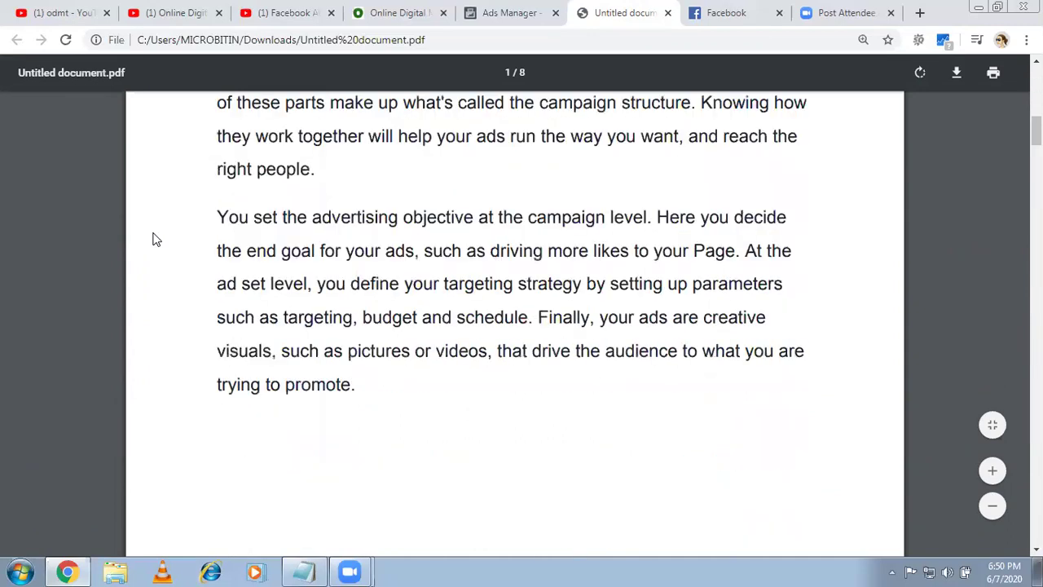
{"action": "scroll", "coordinate": [156, 239], "scroll_direction": "down", "scroll_amount": 5}
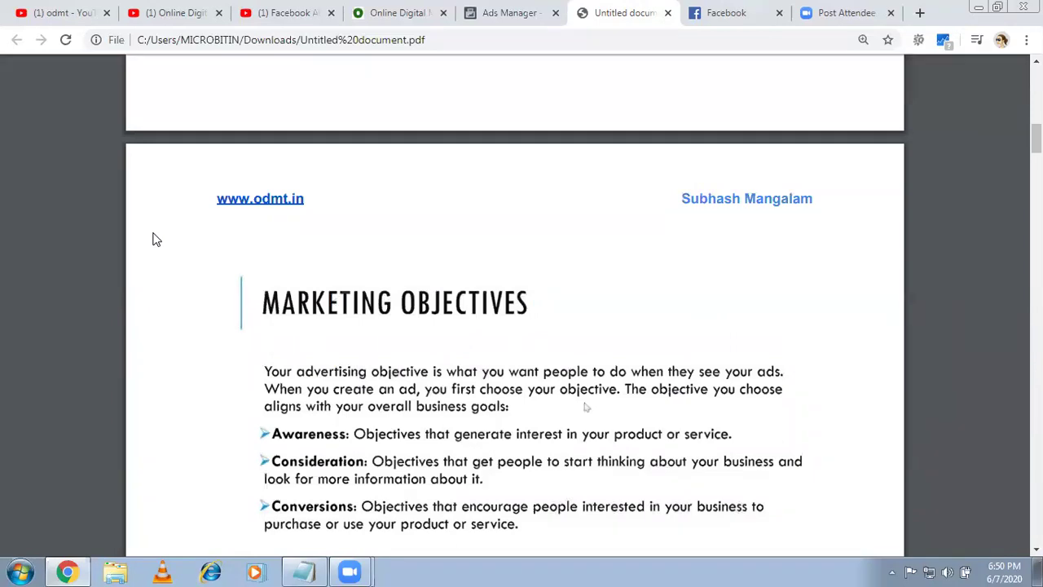
{"action": "scroll", "coordinate": [156, 239], "scroll_direction": "down", "scroll_amount": 1}
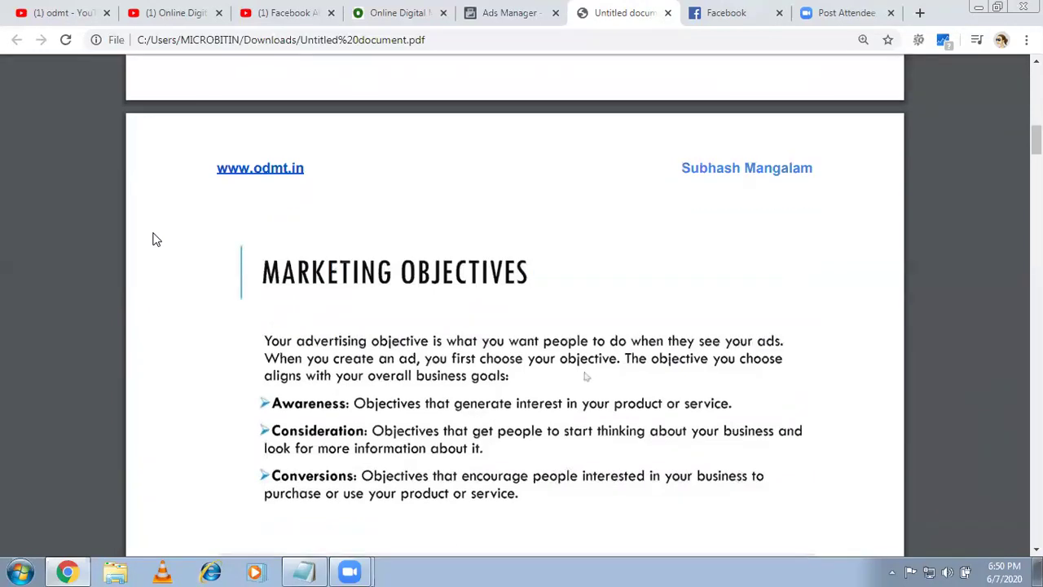
{"action": "scroll", "coordinate": [156, 239], "scroll_direction": "down", "scroll_amount": 5}
{"action": "scroll", "coordinate": [155, 238], "scroll_direction": "up", "scroll_amount": 2}
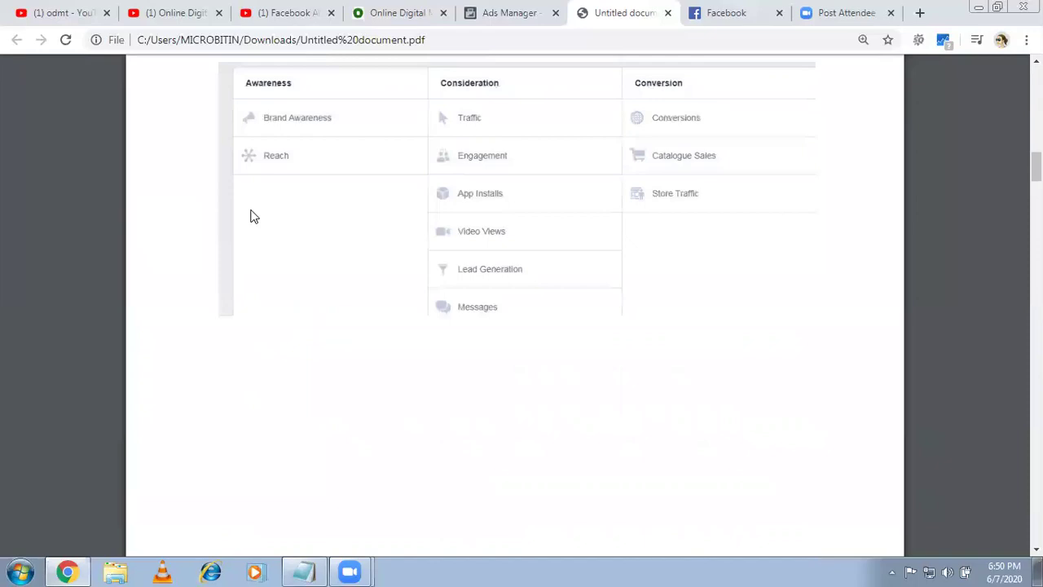
{"action": "scroll", "coordinate": [255, 216], "scroll_direction": "up", "scroll_amount": 2}
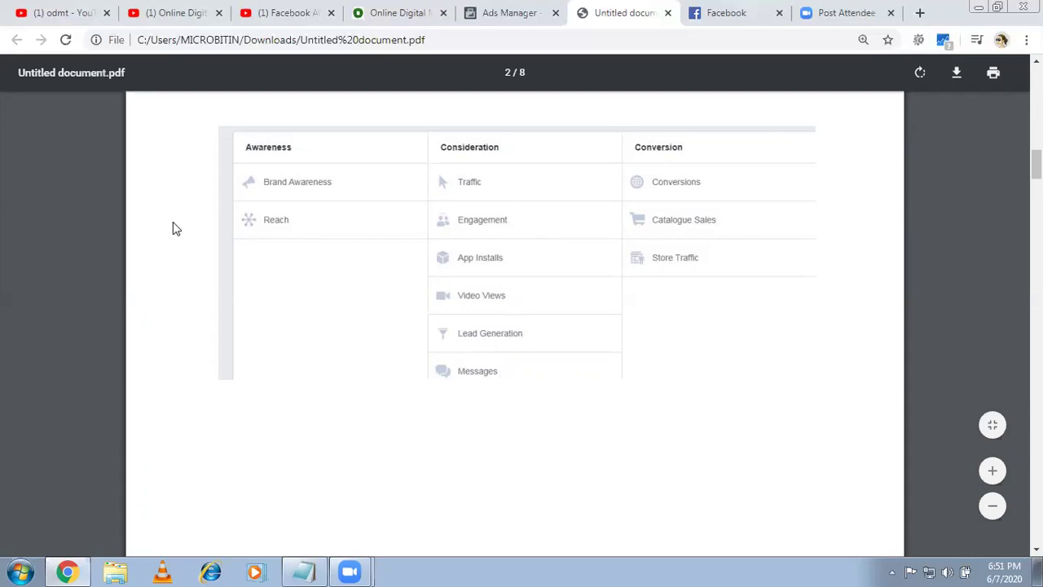
- Return to the start of the PDF and re-examine the campaign, ad set and ad levels of the account structure
{"action": "scroll", "coordinate": [173, 222], "scroll_direction": "up", "scroll_amount": 4}
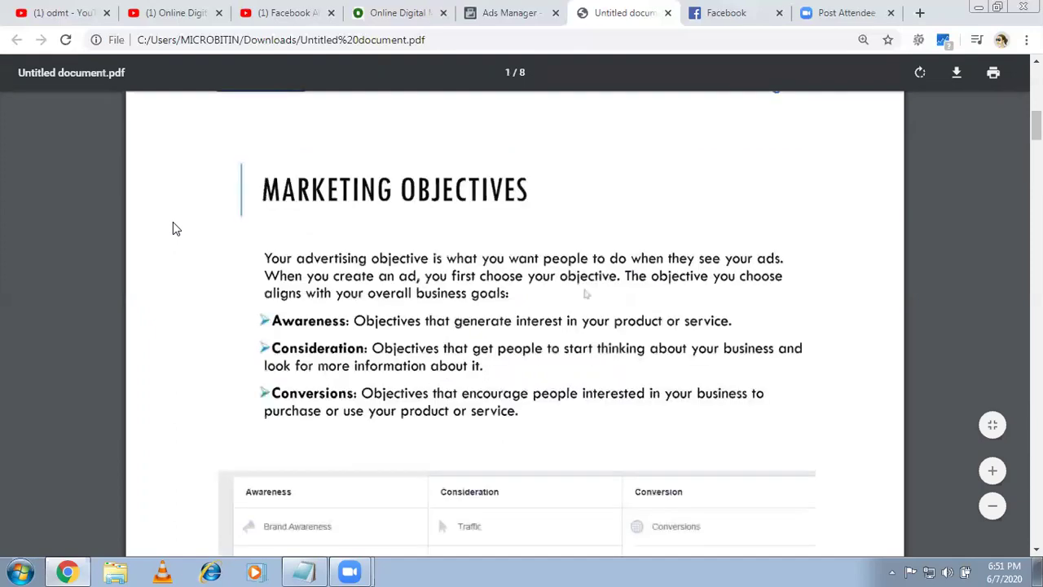
{"action": "scroll", "coordinate": [172, 228], "scroll_direction": "up", "scroll_amount": 5}
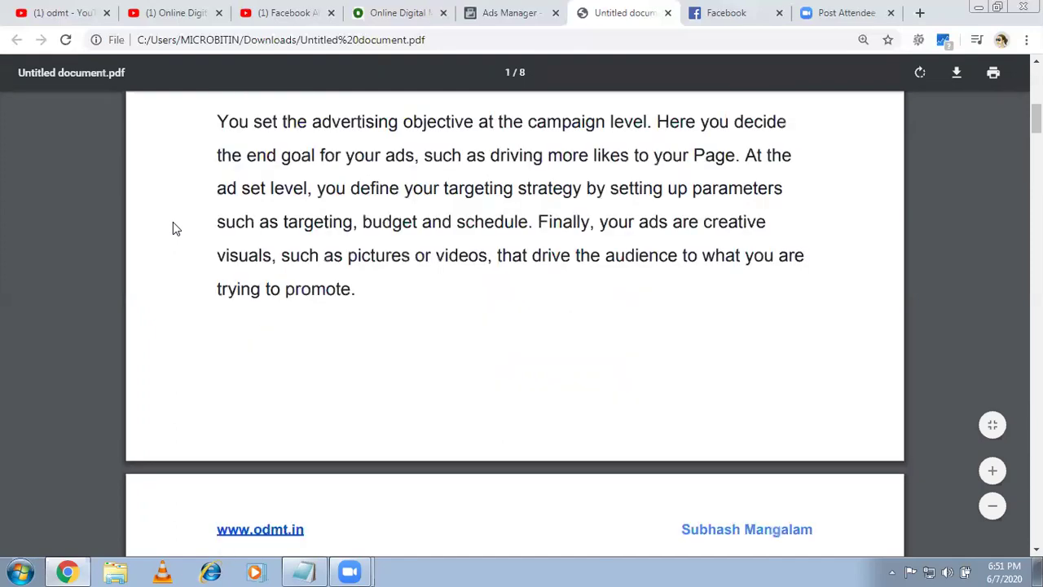
{"action": "scroll", "coordinate": [172, 228], "scroll_direction": "up", "scroll_amount": 3}
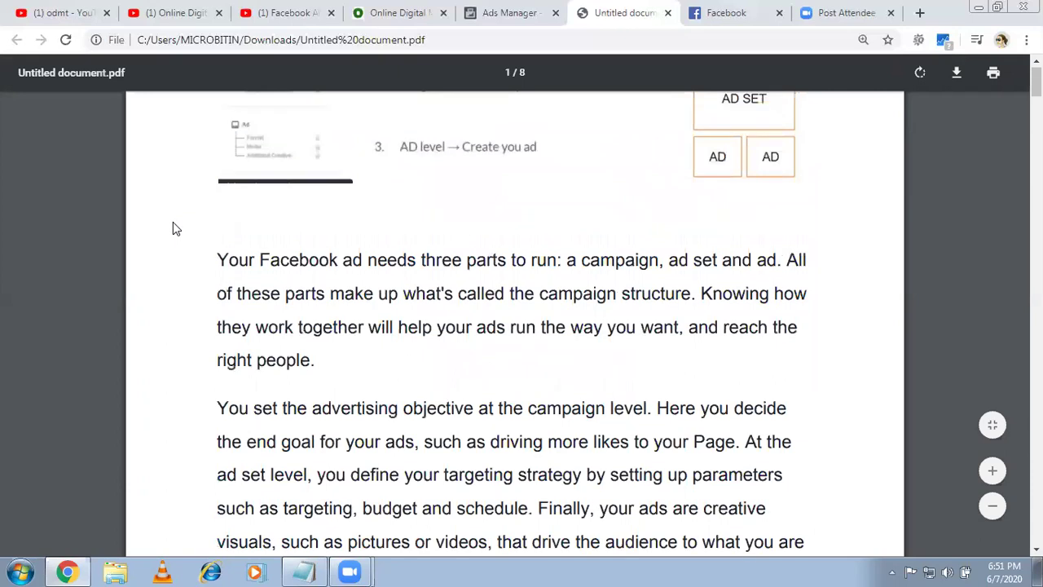
{"action": "scroll", "coordinate": [173, 229], "scroll_direction": "up", "scroll_amount": 4}
{"action": "scroll", "coordinate": [340, 377], "scroll_direction": "down", "scroll_amount": 1}
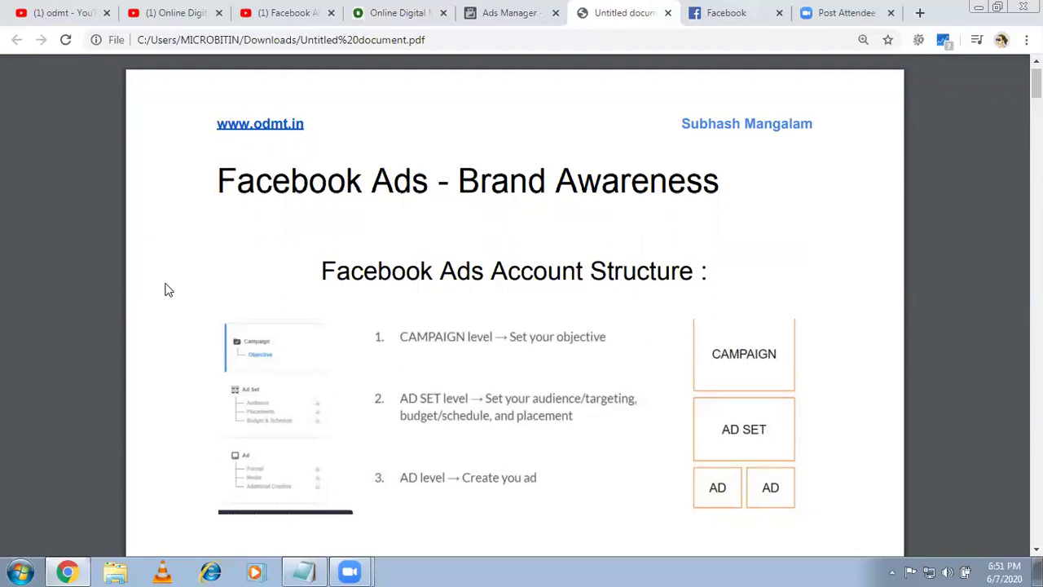
{"action": "scroll", "coordinate": [167, 290], "scroll_direction": "down", "scroll_amount": 1}
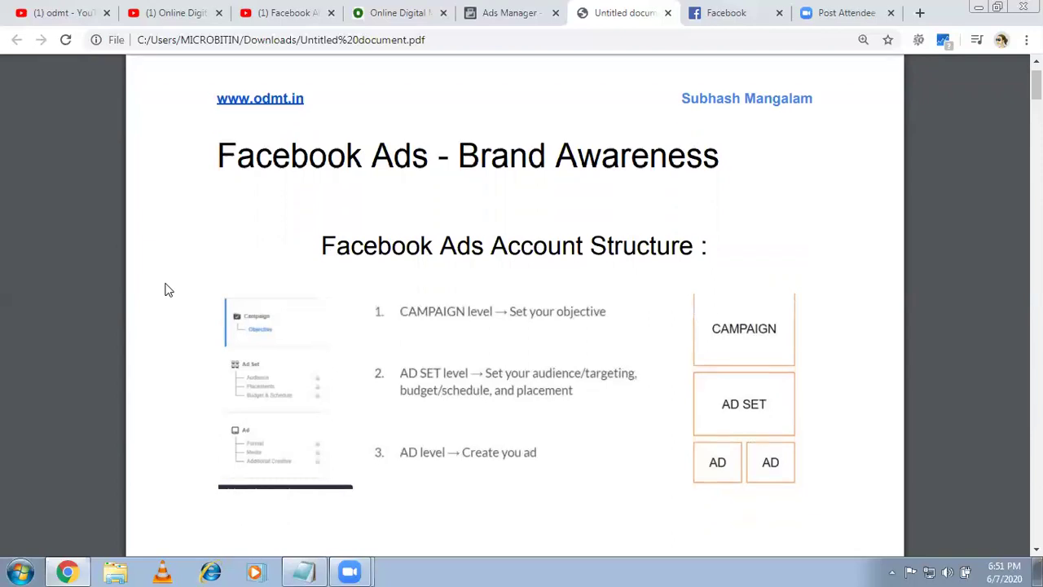
- Review the Marketing Objectives page once more, covering the Awareness, Consideration and Conversion columns
{"action": "scroll", "coordinate": [168, 290], "scroll_direction": "down", "scroll_amount": 2}
{"action": "scroll", "coordinate": [167, 291], "scroll_direction": "down", "scroll_amount": 8}
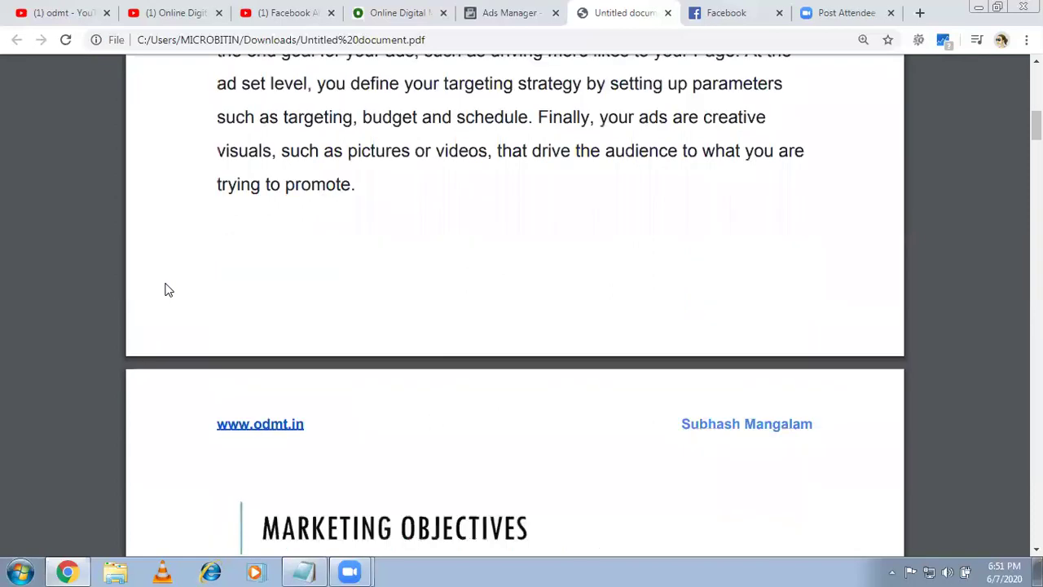
{"action": "scroll", "coordinate": [168, 290], "scroll_direction": "down", "scroll_amount": 10}
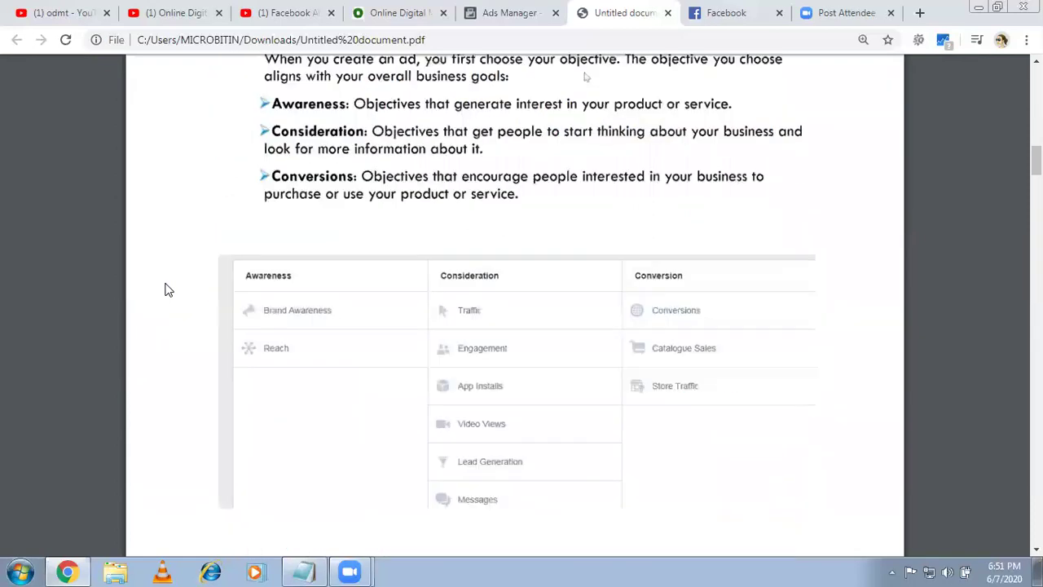
{"action": "scroll", "coordinate": [168, 290], "scroll_direction": "down", "scroll_amount": 2}
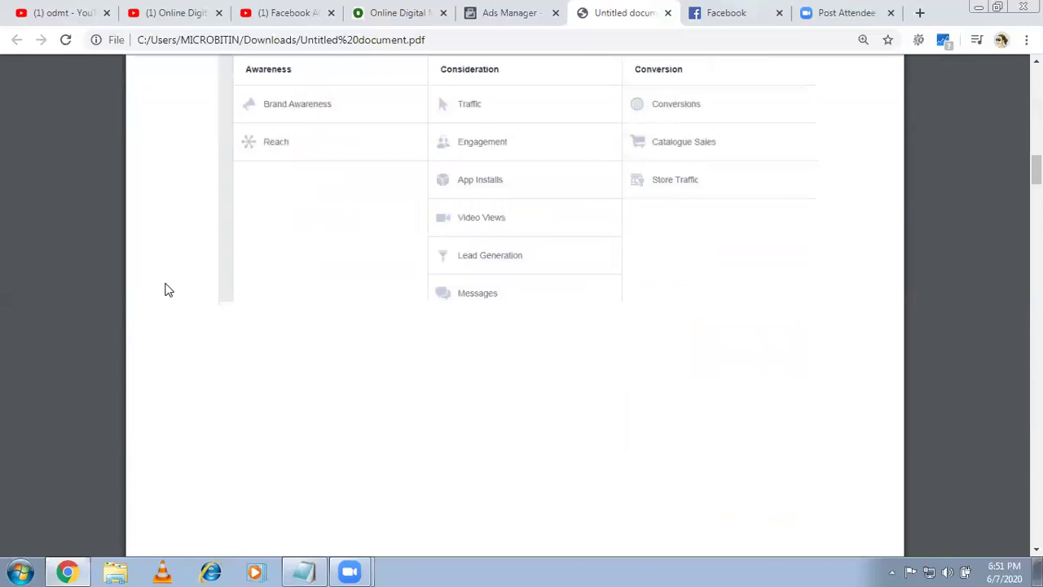
{"action": "scroll", "coordinate": [168, 290], "scroll_direction": "down", "scroll_amount": 2}
{"action": "scroll", "coordinate": [168, 290], "scroll_direction": "down", "scroll_amount": 2}
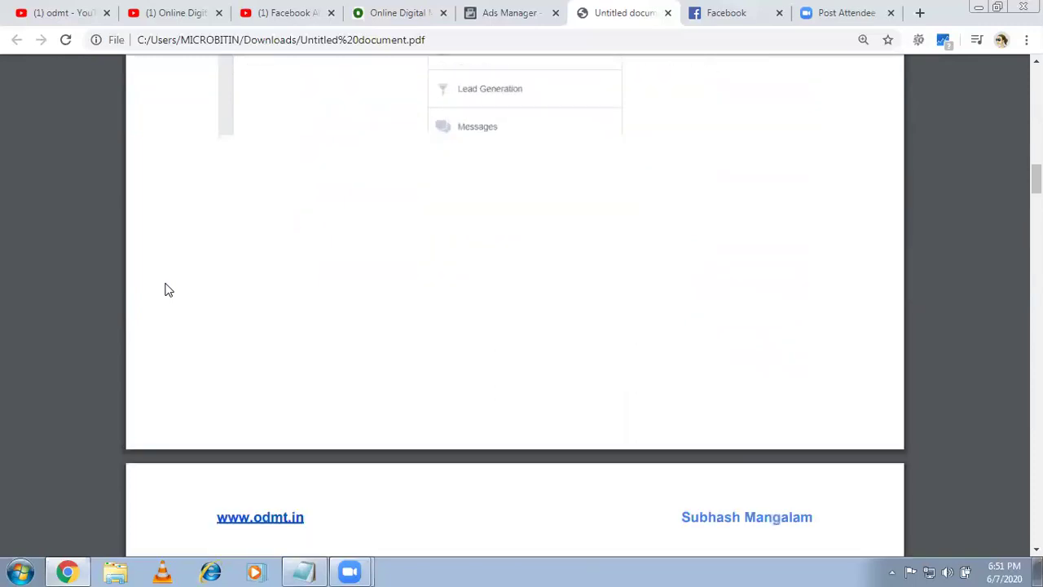
{"action": "scroll", "coordinate": [168, 290], "scroll_direction": "down", "scroll_amount": 1}
{"action": "scroll", "coordinate": [168, 290], "scroll_direction": "down", "scroll_amount": 1}
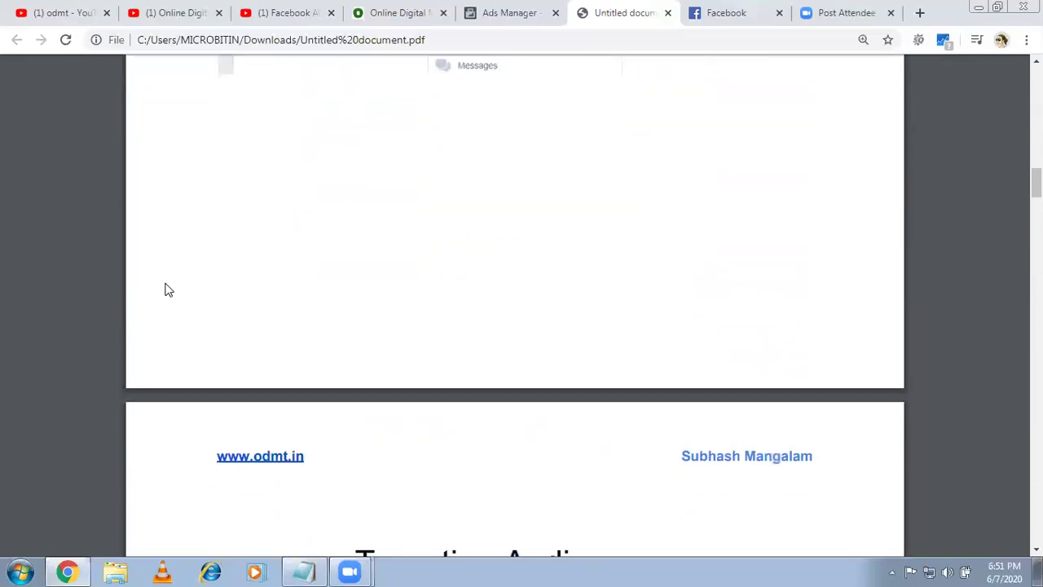
- Examine the audience targeting settings and the list of Facebook Ads audience types in the PDF
{"action": "scroll", "coordinate": [168, 290], "scroll_direction": "down", "scroll_amount": 6}
{"action": "scroll", "coordinate": [166, 289], "scroll_direction": "down", "scroll_amount": 3}
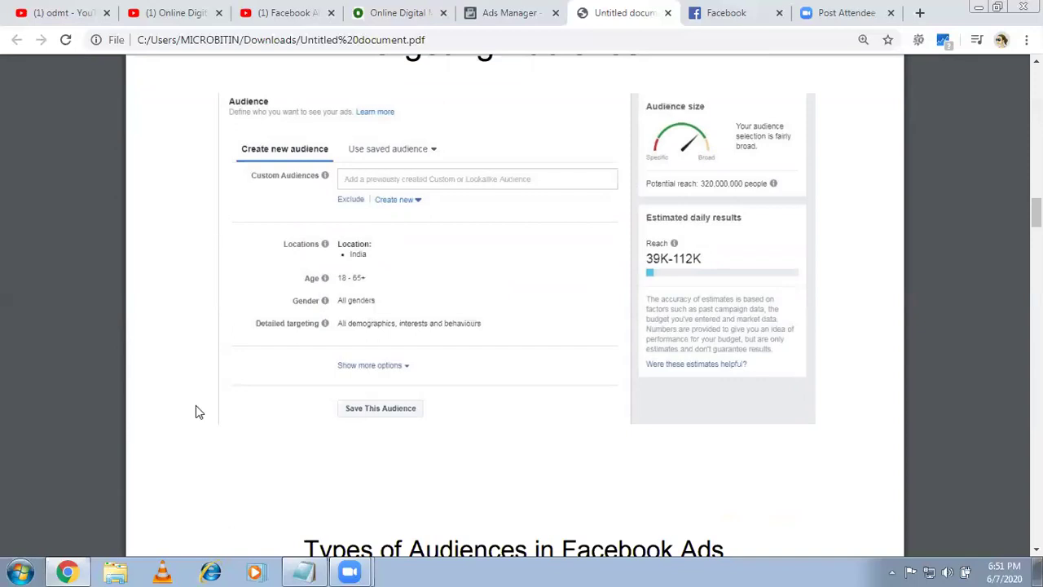
{"action": "scroll", "coordinate": [195, 405], "scroll_direction": "down", "scroll_amount": 1}
{"action": "scroll", "coordinate": [195, 413], "scroll_direction": "down", "scroll_amount": 2}
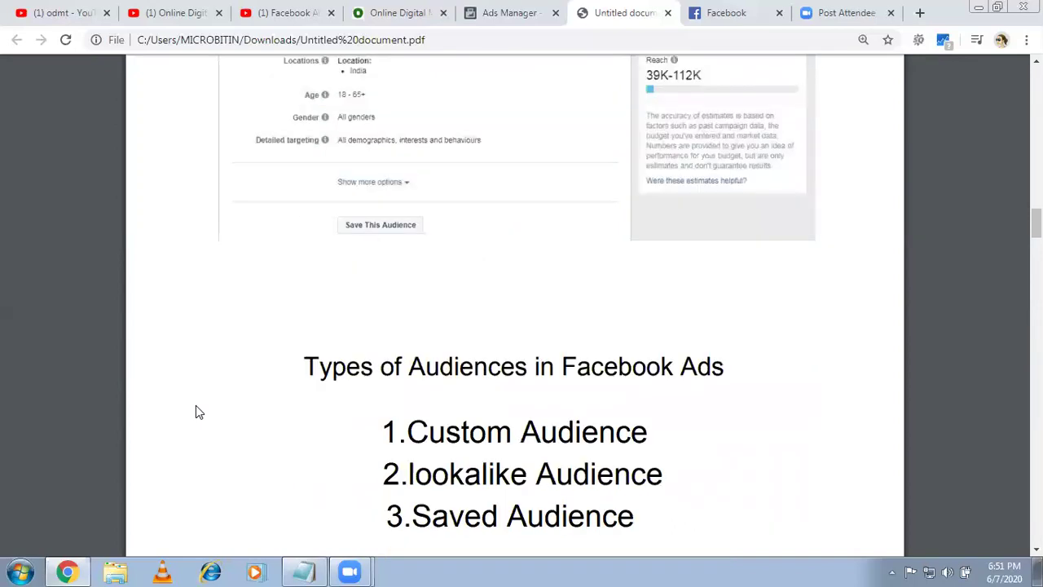
{"action": "scroll", "coordinate": [196, 413], "scroll_direction": "down", "scroll_amount": 1}
{"action": "scroll", "coordinate": [196, 411], "scroll_direction": "down", "scroll_amount": 1}
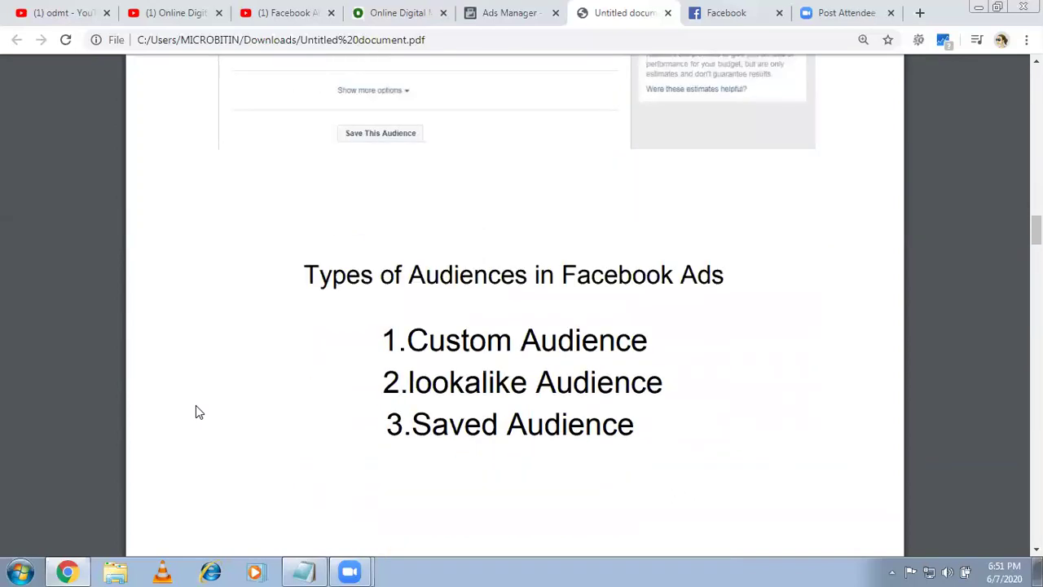
{"action": "scroll", "coordinate": [195, 412], "scroll_direction": "down", "scroll_amount": 1}
{"action": "scroll", "coordinate": [195, 412], "scroll_direction": "down", "scroll_amount": 1}
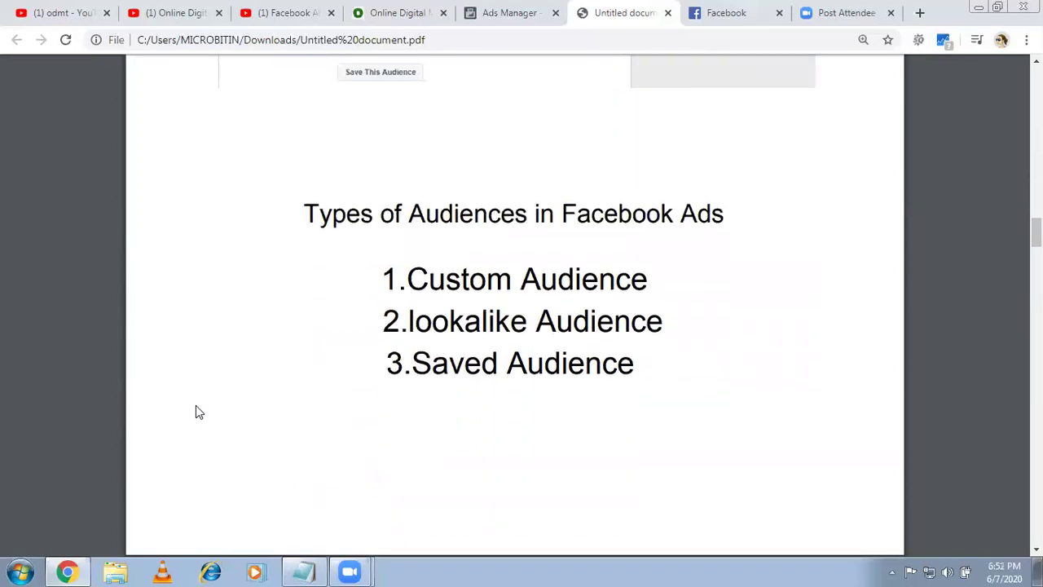
- Examine the Ad Placement page of the PDF, covering the automatic and manual placement options with their platforms, feeds and stories
{"action": "scroll", "coordinate": [195, 411], "scroll_direction": "down", "scroll_amount": 2}
{"action": "scroll", "coordinate": [195, 411], "scroll_direction": "down", "scroll_amount": 3}
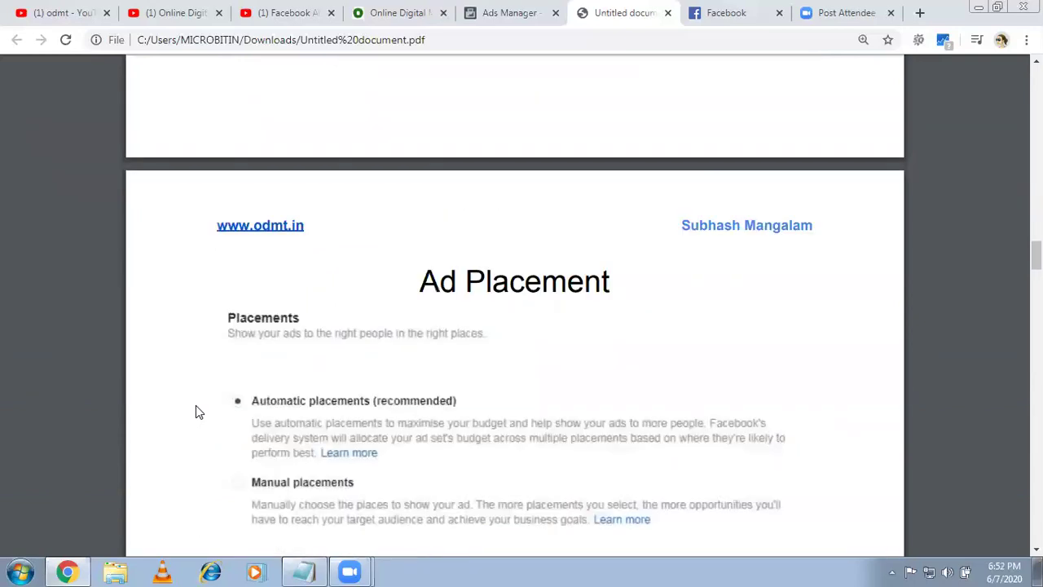
{"action": "scroll", "coordinate": [196, 406], "scroll_direction": "down", "scroll_amount": 1}
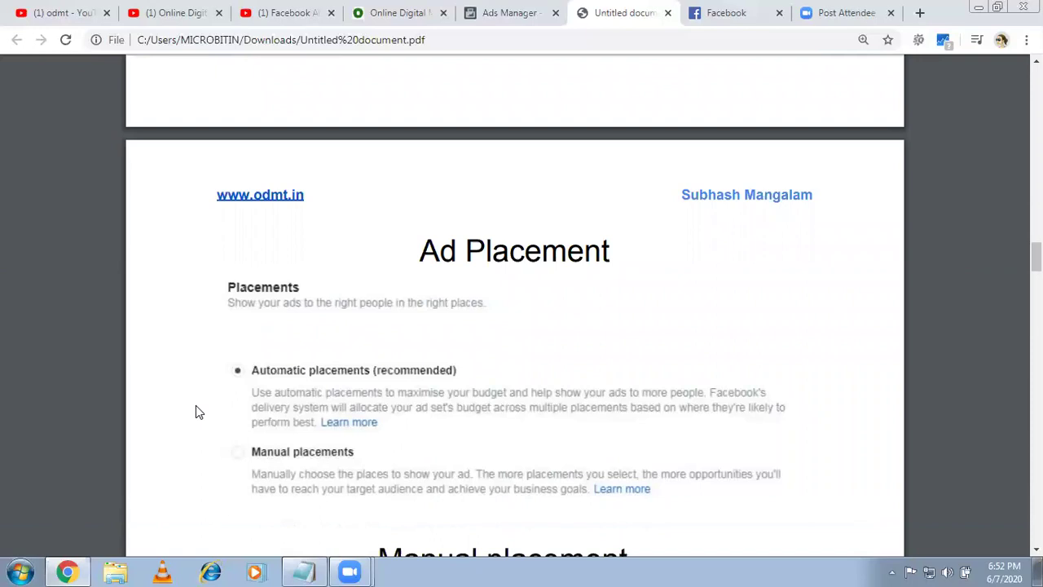
{"action": "scroll", "coordinate": [196, 406], "scroll_direction": "down", "scroll_amount": 1}
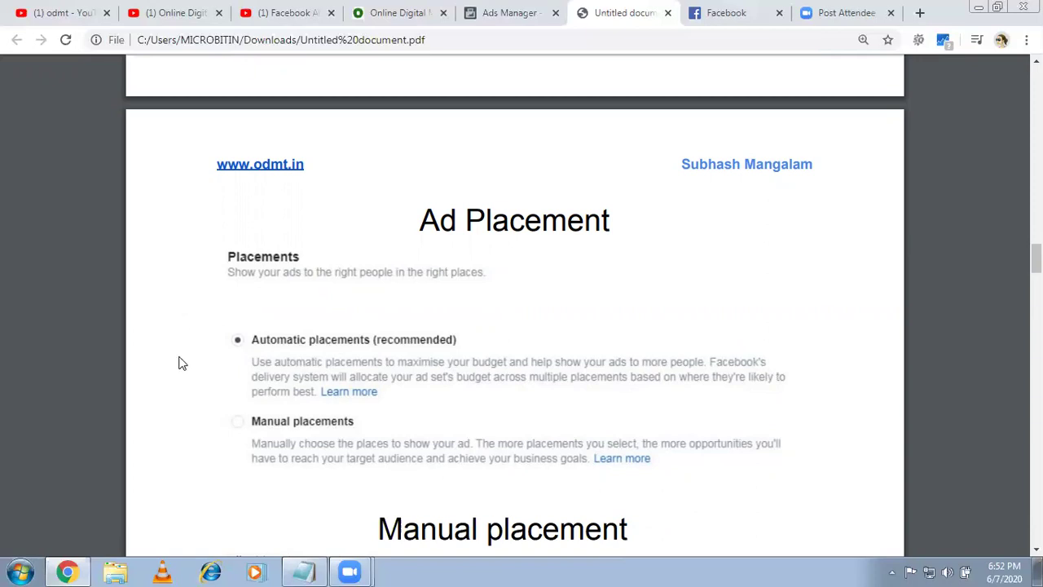
{"action": "scroll", "coordinate": [182, 363], "scroll_direction": "down", "scroll_amount": 1}
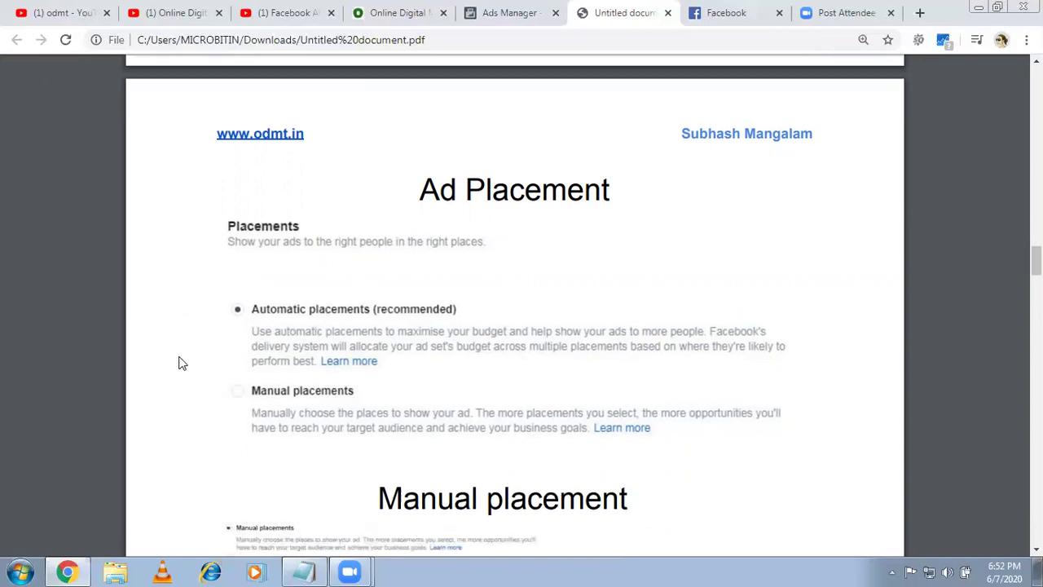
{"action": "scroll", "coordinate": [181, 364], "scroll_direction": "down", "scroll_amount": 5}
{"action": "scroll", "coordinate": [182, 363], "scroll_direction": "up", "scroll_amount": 1}
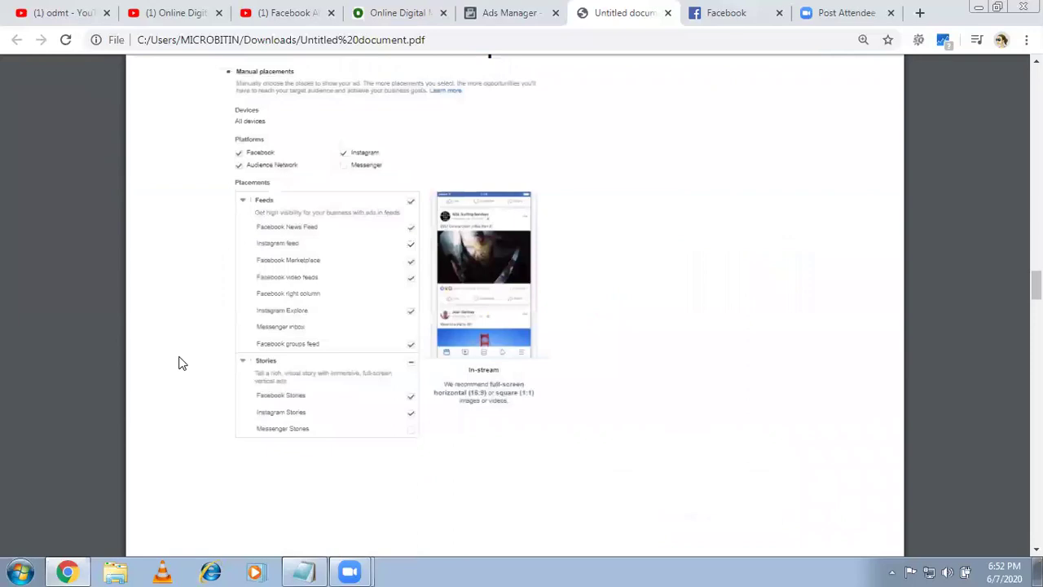
{"action": "scroll", "coordinate": [181, 363], "scroll_direction": "up", "scroll_amount": 1}
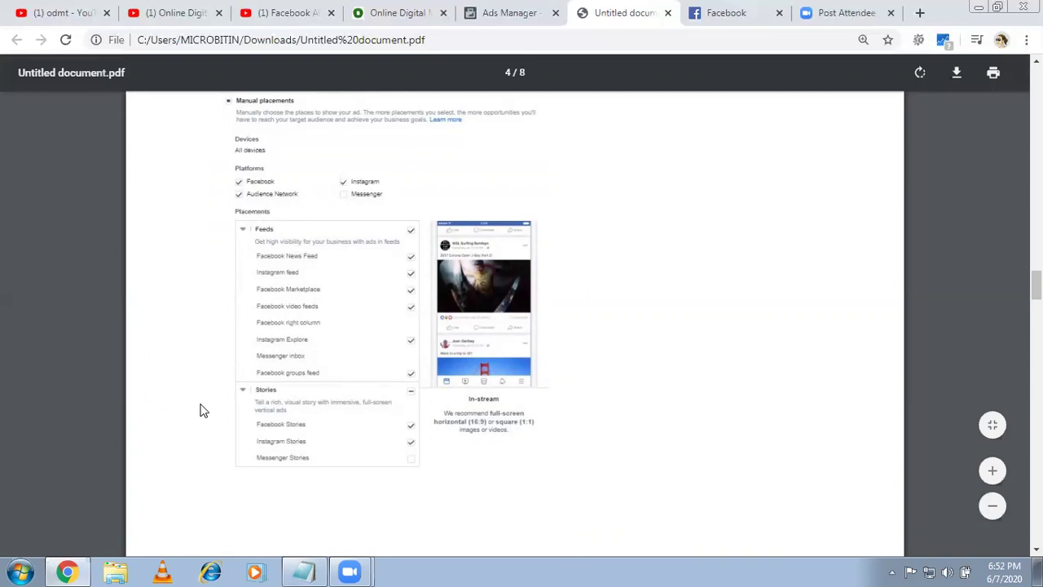
- Read the remaining manual placements in the PDF, from In-stream, Search and Messages to In-article and Apps and sites
{"action": "scroll", "coordinate": [203, 410], "scroll_direction": "down", "scroll_amount": 2}
{"action": "scroll", "coordinate": [204, 410], "scroll_direction": "down", "scroll_amount": 6}
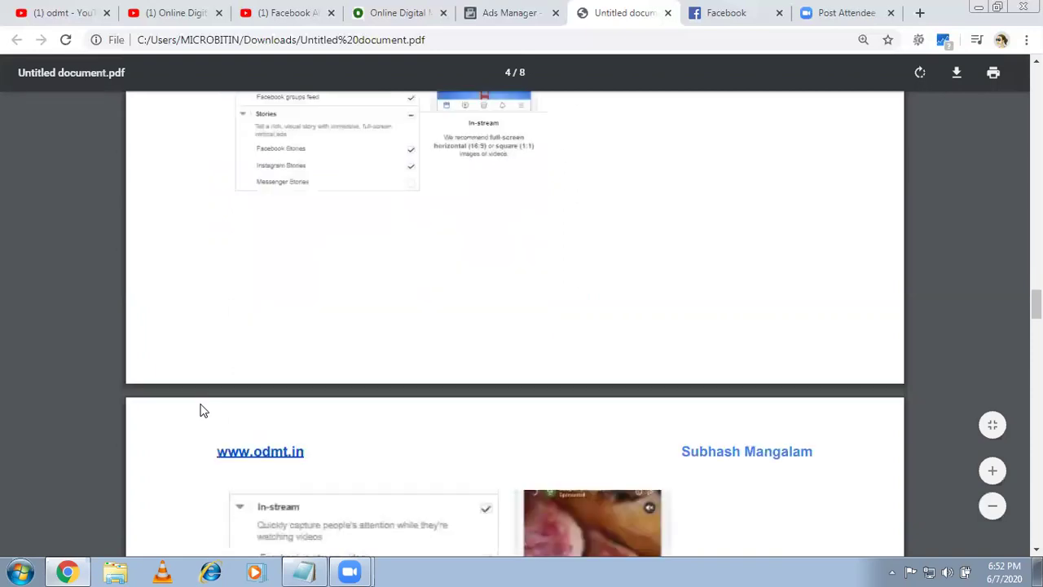
{"action": "scroll", "coordinate": [204, 411], "scroll_direction": "down", "scroll_amount": 2}
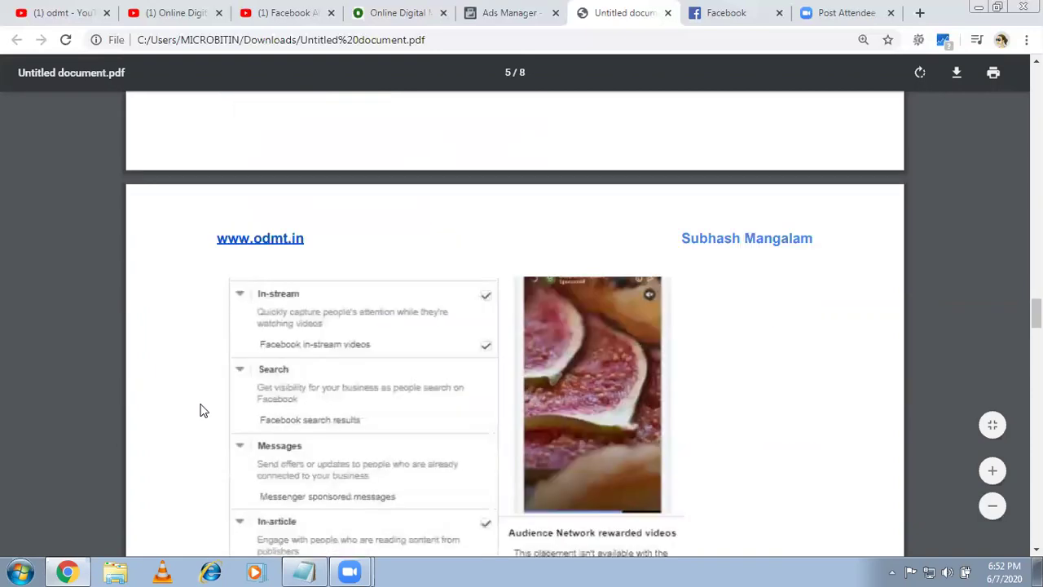
{"action": "scroll", "coordinate": [204, 410], "scroll_direction": "down", "scroll_amount": 3}
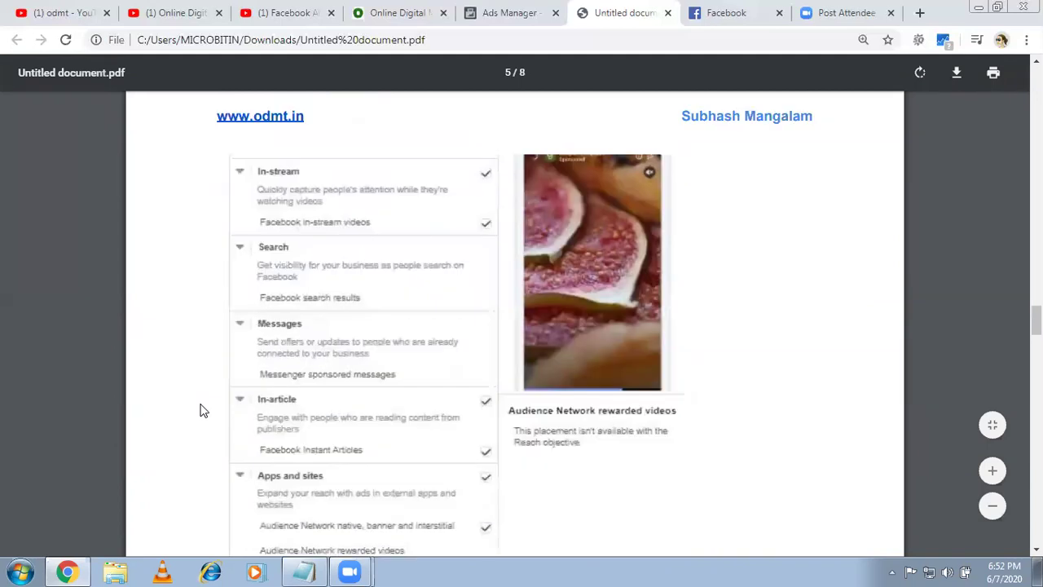
{"action": "scroll", "coordinate": [204, 410], "scroll_direction": "down", "scroll_amount": 2}
{"action": "scroll", "coordinate": [204, 410], "scroll_direction": "down", "scroll_amount": 4}
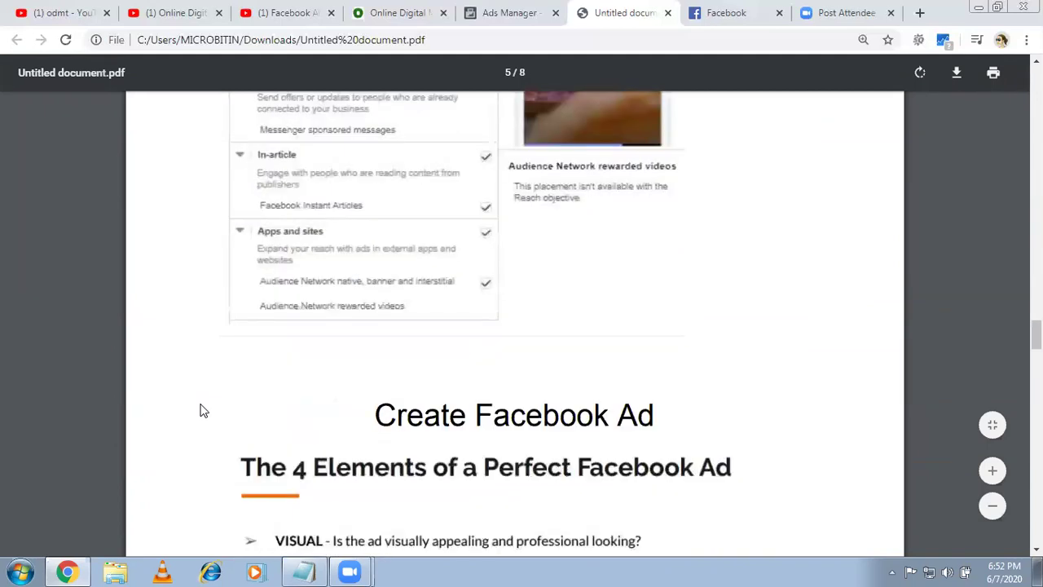
- Go back to the Facebook Ads Account Structure section on the PDF's first page and review its three levels
{"action": "scroll", "coordinate": [204, 410], "scroll_direction": "up", "scroll_amount": 12}
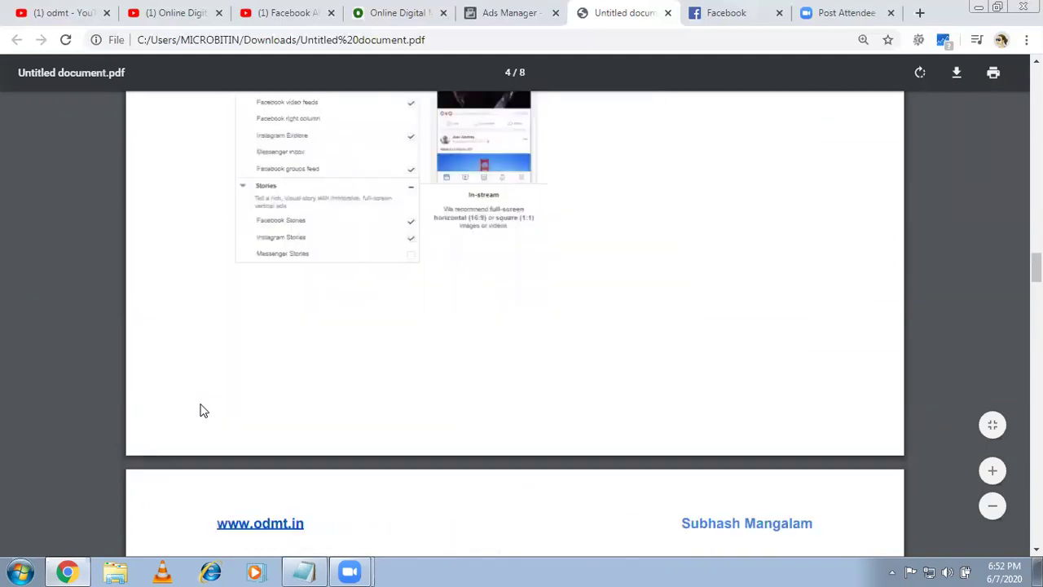
{"action": "scroll", "coordinate": [204, 411], "scroll_direction": "up", "scroll_amount": 5}
{"action": "scroll", "coordinate": [204, 410], "scroll_direction": "up", "scroll_amount": 10}
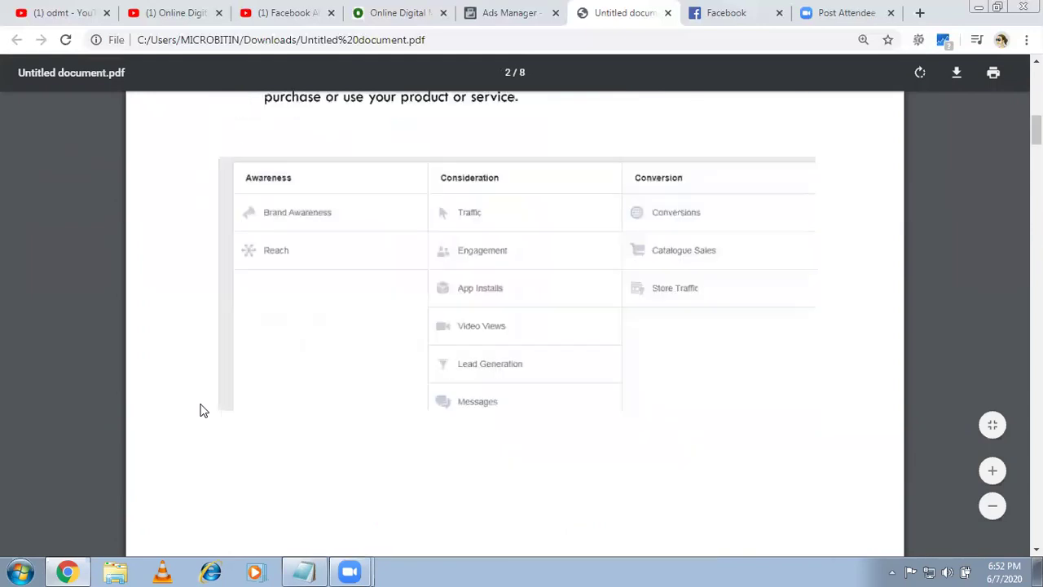
{"action": "scroll", "coordinate": [204, 410], "scroll_direction": "up", "scroll_amount": 10}
{"action": "scroll", "coordinate": [204, 411], "scroll_direction": "down", "scroll_amount": 1}
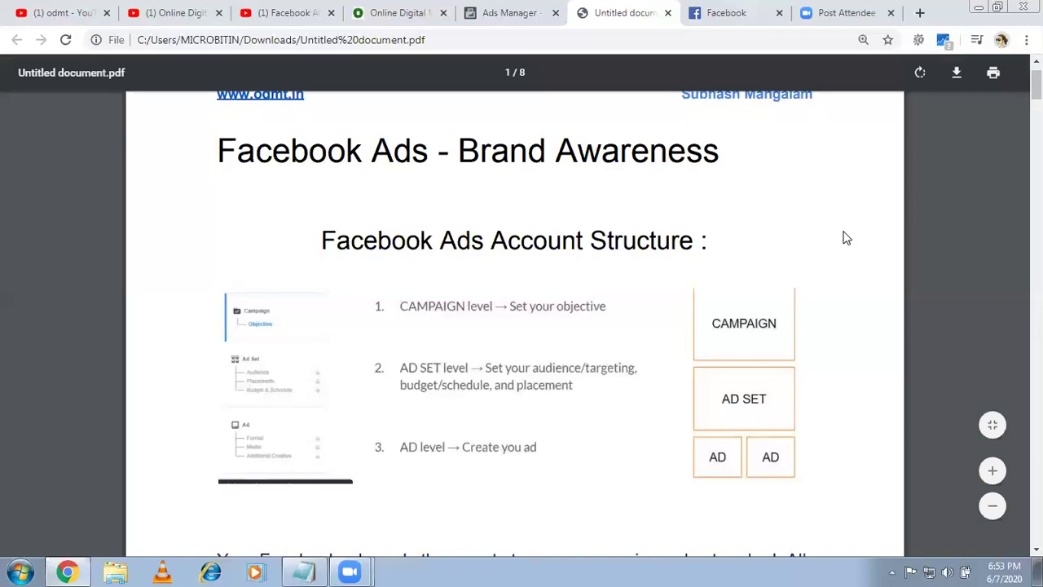
- Skim the PDF's objectives, audience and placement pages through to The 4 Elements of a Perfect Facebook Ad and read that section
{"action": "scroll", "coordinate": [843, 237], "scroll_direction": "down", "scroll_amount": 1}
{"action": "scroll", "coordinate": [843, 237], "scroll_direction": "down", "scroll_amount": 15}
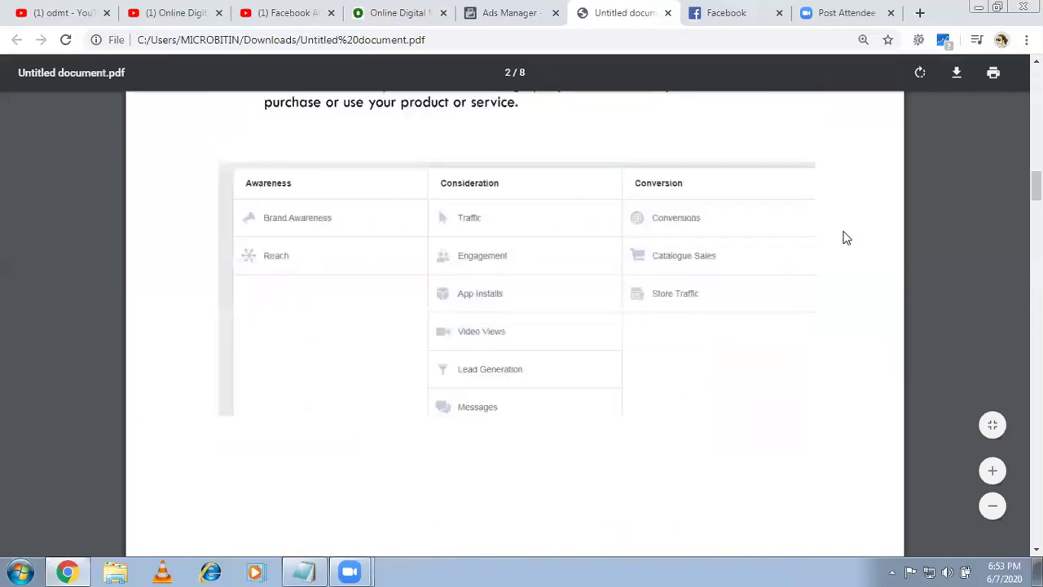
{"action": "scroll", "coordinate": [843, 237], "scroll_direction": "down", "scroll_amount": 10}
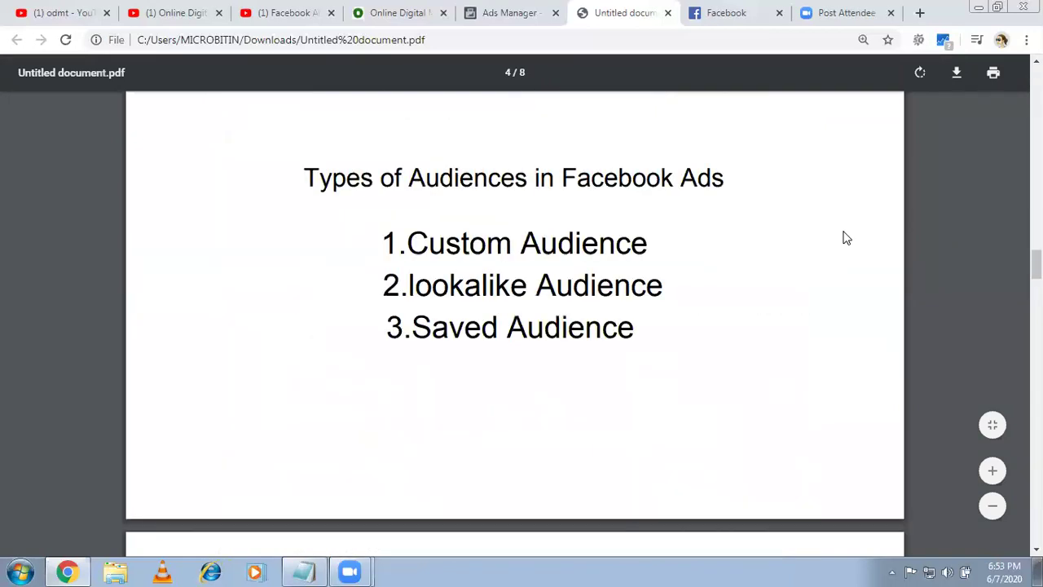
{"action": "scroll", "coordinate": [843, 238], "scroll_direction": "down", "scroll_amount": 10}
{"action": "scroll", "coordinate": [843, 237], "scroll_direction": "down", "scroll_amount": 10}
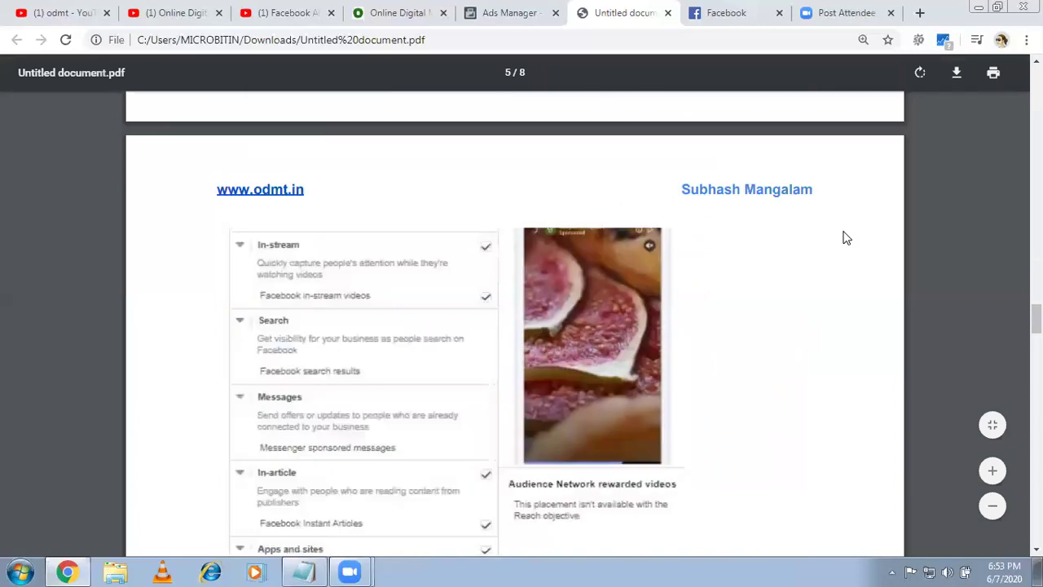
{"action": "scroll", "coordinate": [843, 237], "scroll_direction": "down", "scroll_amount": 2}
{"action": "scroll", "coordinate": [844, 237], "scroll_direction": "down", "scroll_amount": 1}
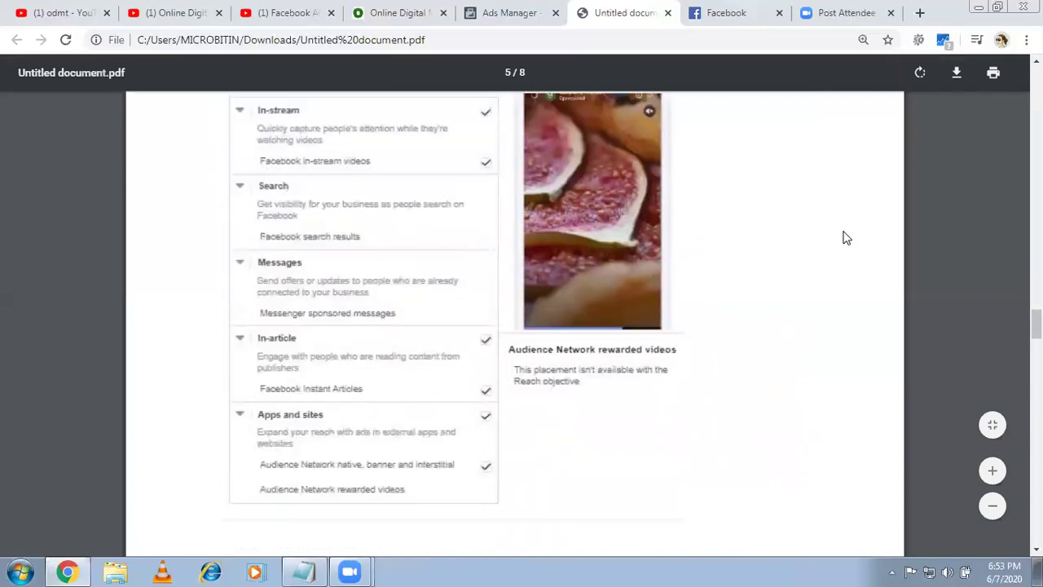
{"action": "scroll", "coordinate": [843, 237], "scroll_direction": "down", "scroll_amount": 3}
{"action": "scroll", "coordinate": [843, 237], "scroll_direction": "down", "scroll_amount": 3}
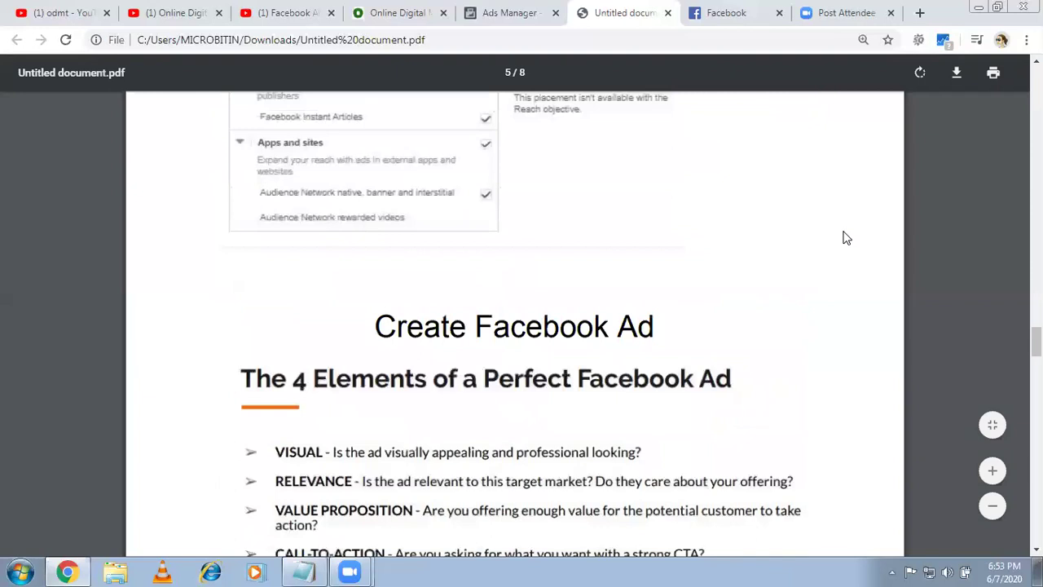
{"action": "scroll", "coordinate": [844, 237], "scroll_direction": "down", "scroll_amount": 1}
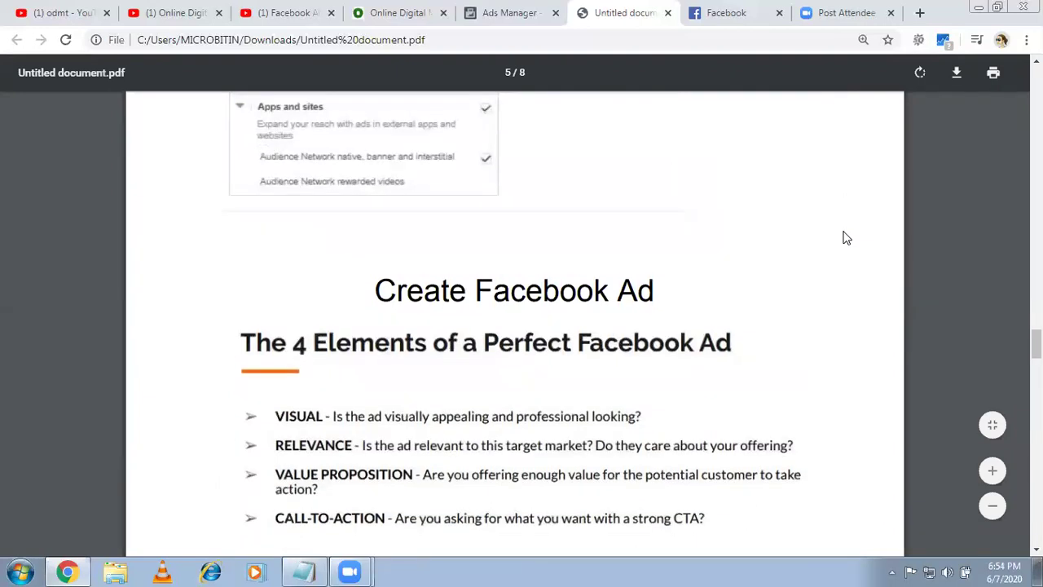
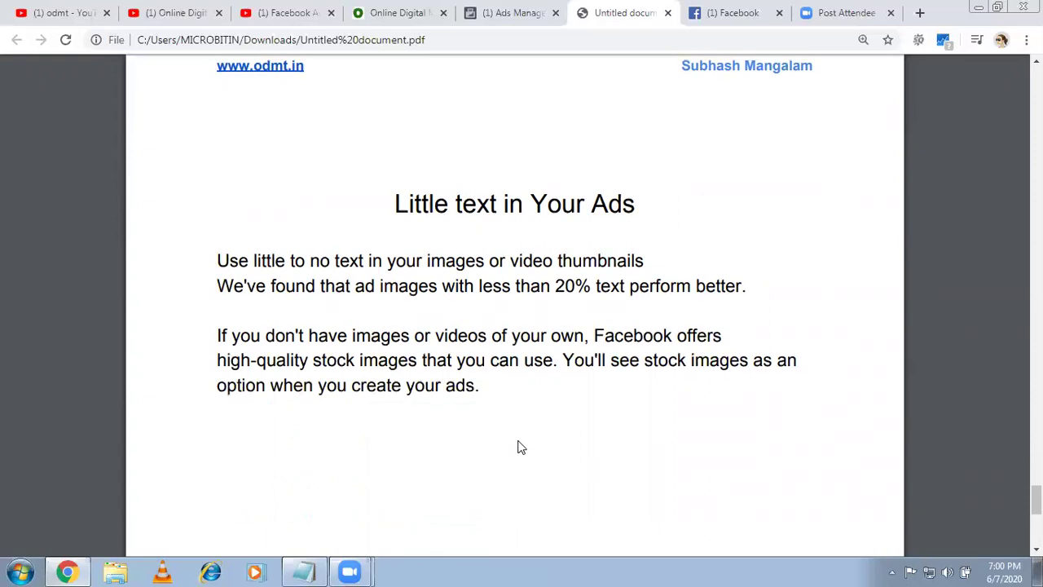
- Return from the Little text in Your Ads page to the Brand Awareness title at the start of the PDF
{"action": "scroll", "coordinate": [520, 446], "scroll_direction": "up", "scroll_amount": 15}
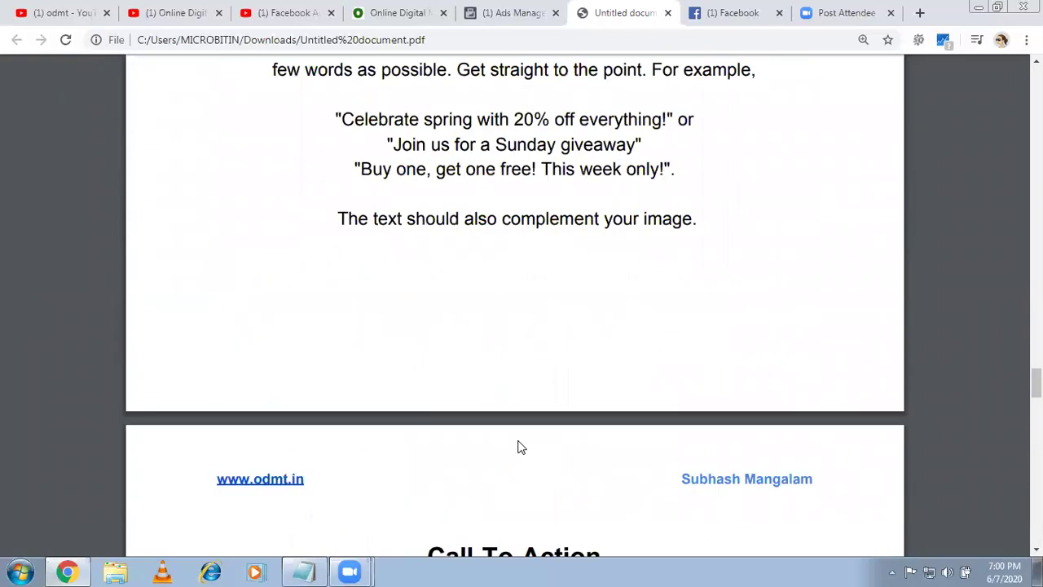
{"action": "scroll", "coordinate": [520, 446], "scroll_direction": "up", "scroll_amount": 20}
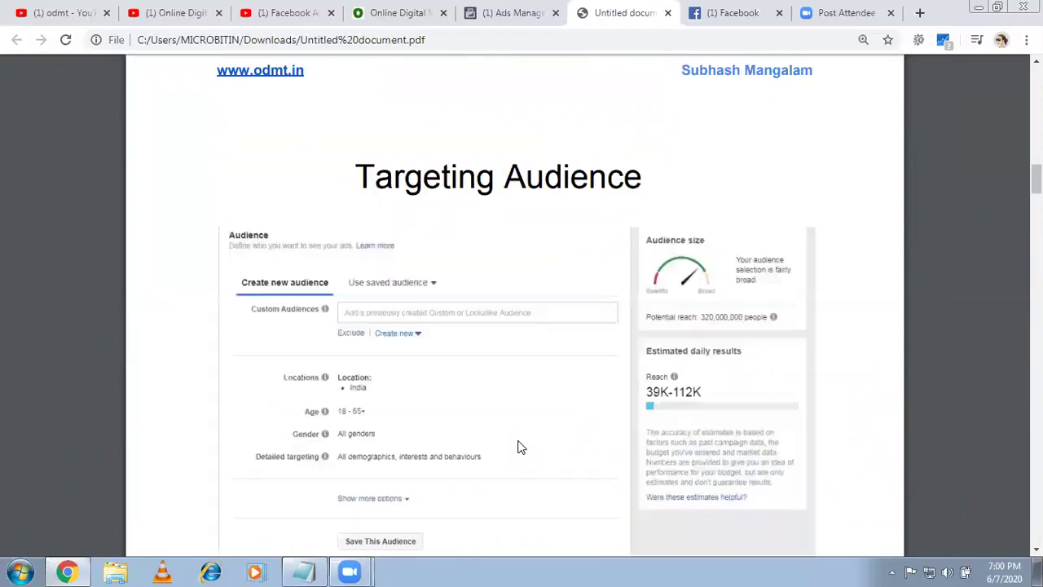
{"action": "scroll", "coordinate": [520, 447], "scroll_direction": "up", "scroll_amount": 5}
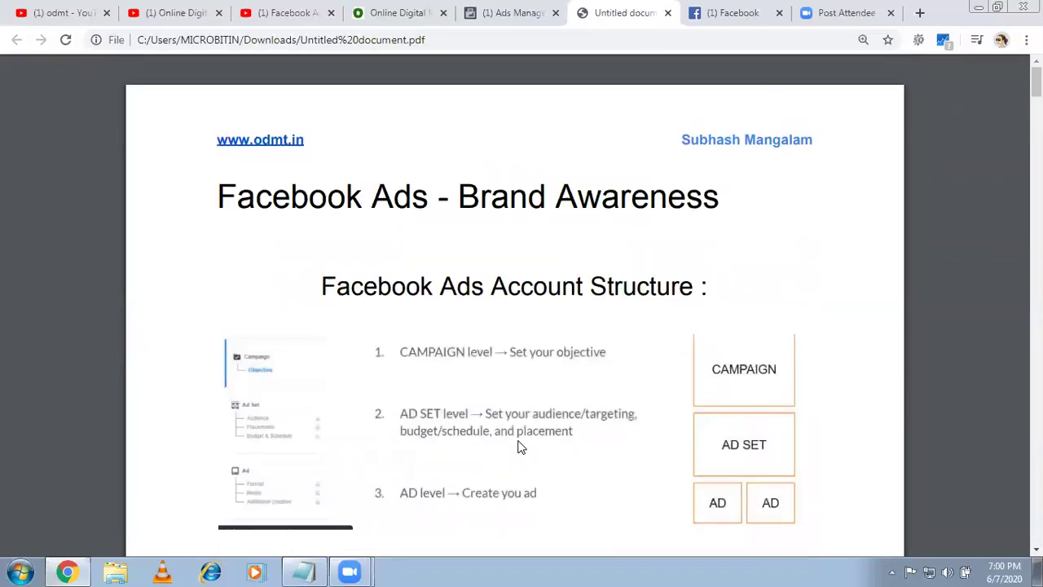
{"action": "scroll", "coordinate": [521, 447], "scroll_direction": "up", "scroll_amount": 1}
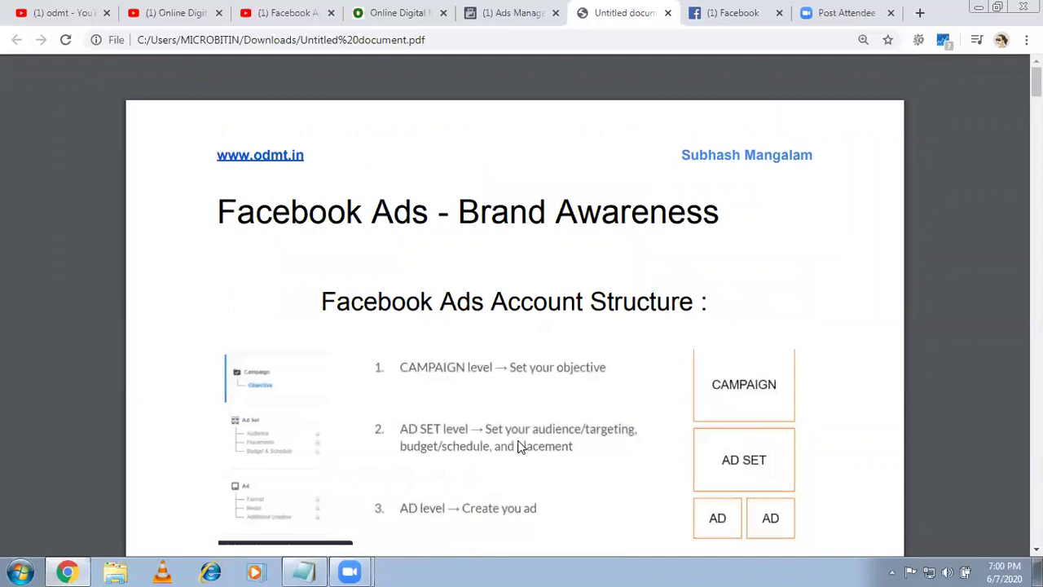
- Switch to the Ads Manager campaign objective page and check the topic list in ad samples.txt in Notepad
{"action": "left_click", "coordinate": [500, 12]}
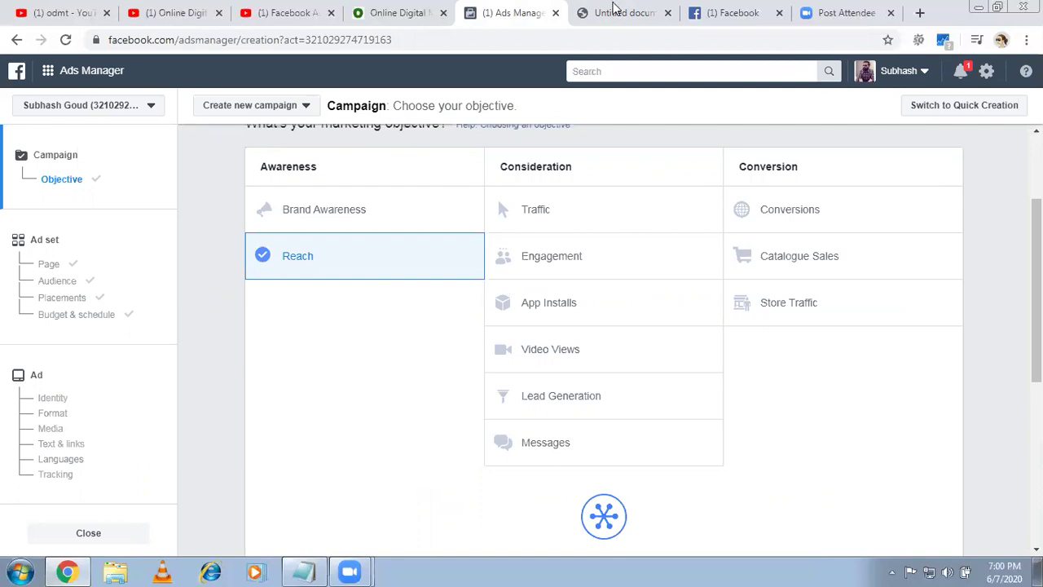
{"action": "left_click", "coordinate": [614, 10]}
{"action": "left_click", "coordinate": [491, 8]}
{"action": "left_click", "coordinate": [303, 571]}
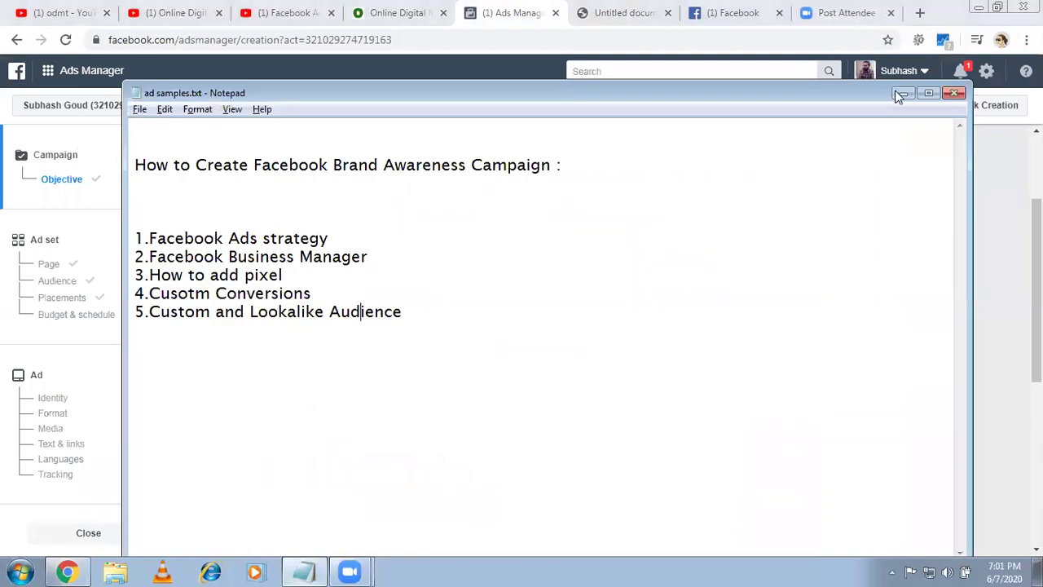
{"action": "left_click", "coordinate": [760, 8]}
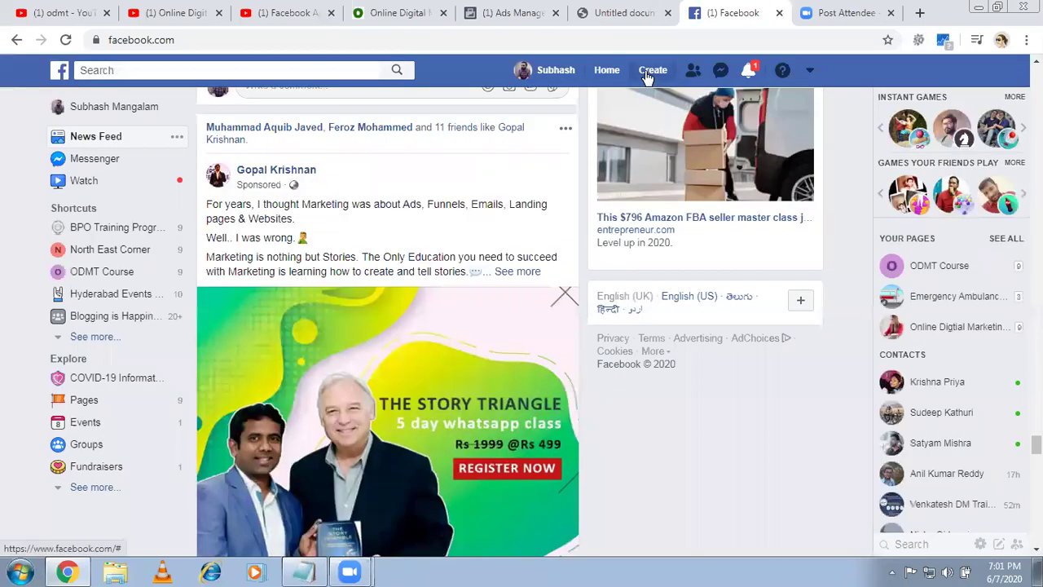
{"action": "left_click", "coordinate": [648, 73]}
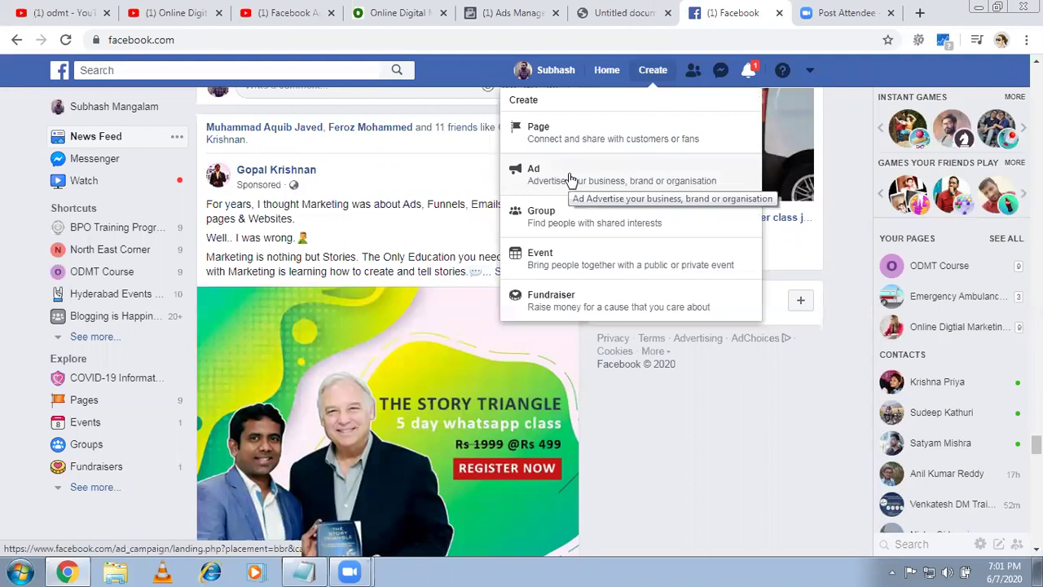
{"action": "left_click", "coordinate": [460, 36]}
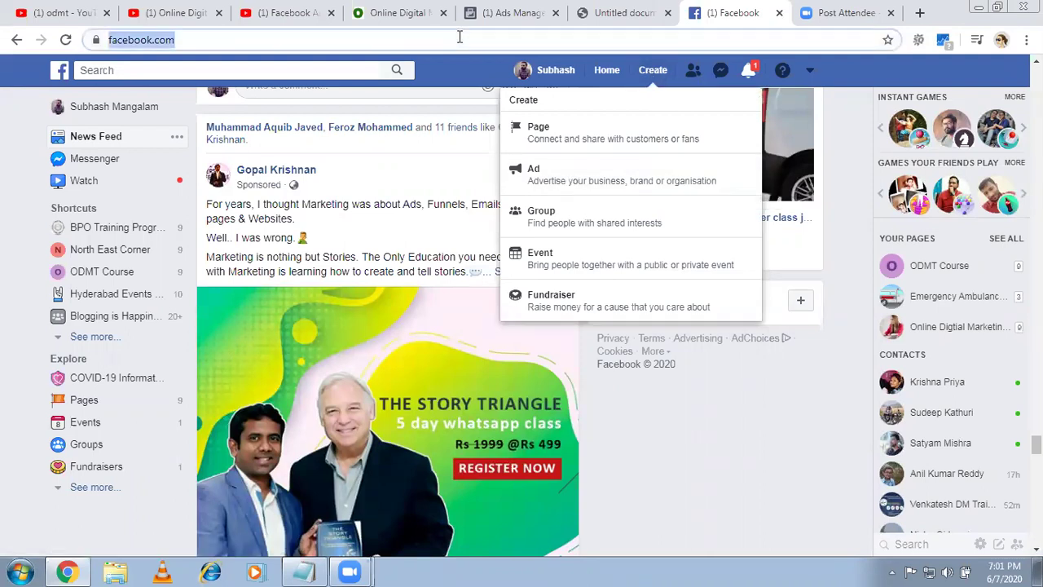
{"action": "left_click", "coordinate": [460, 37]}
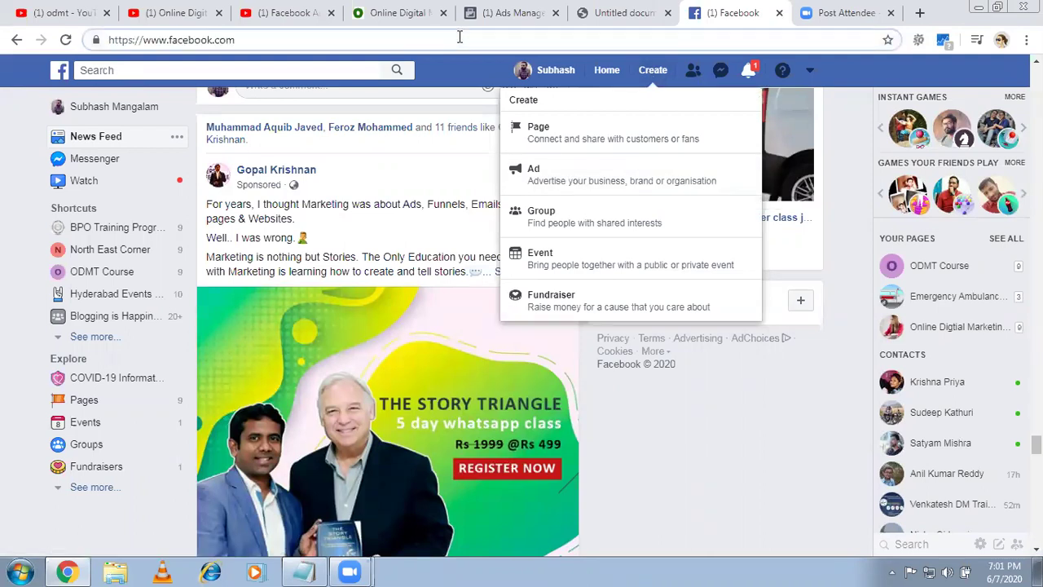
{"action": "type", "text": "/adsmanager"}
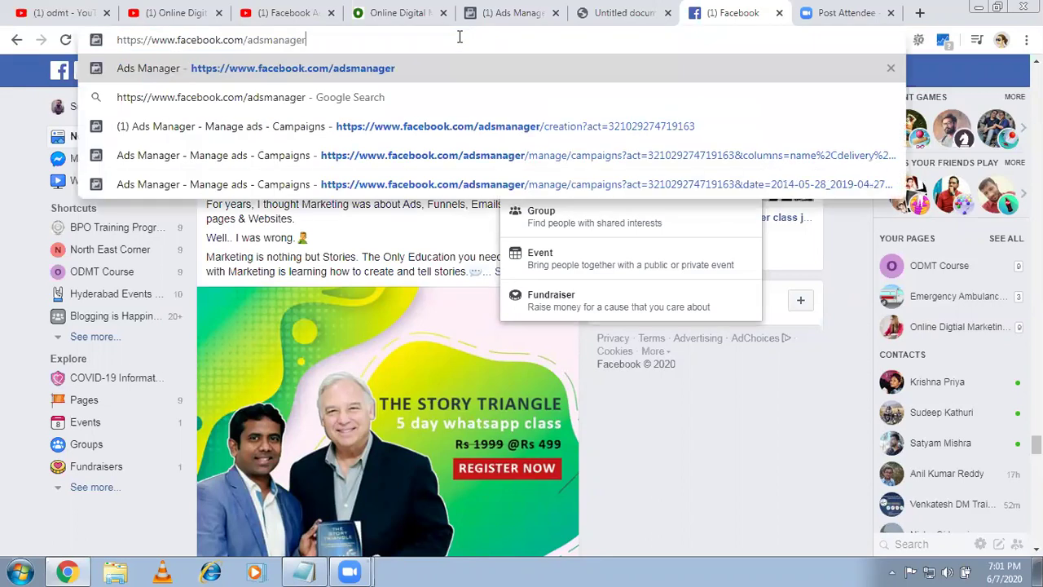
- Add the address facebook.com/adsmanager below the topic list in ad samples.txt in Notepad and return to Ads Manager's objective page
{"action": "left_click", "coordinate": [535, 10]}
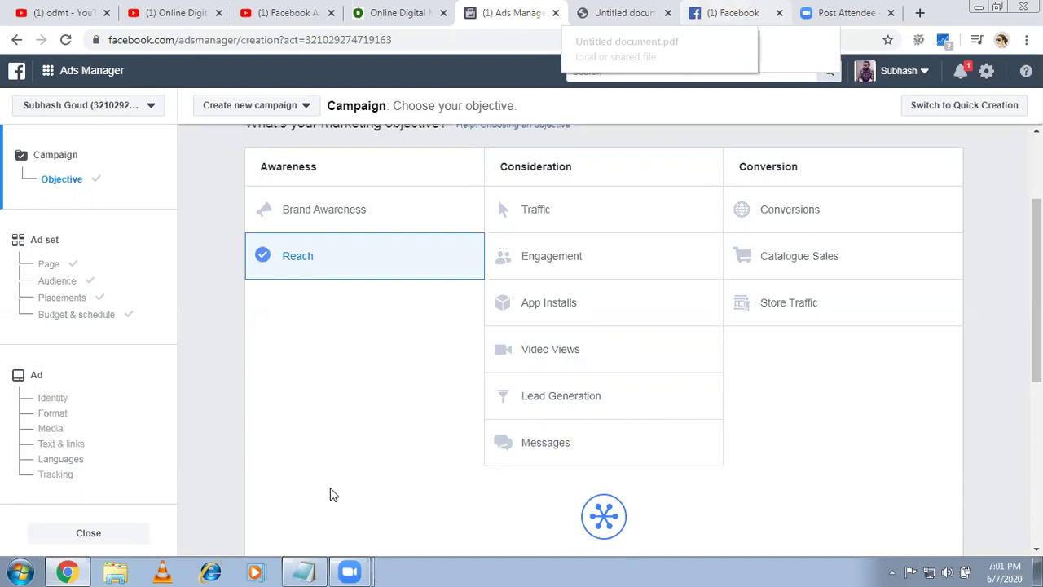
{"action": "left_click", "coordinate": [305, 570]}
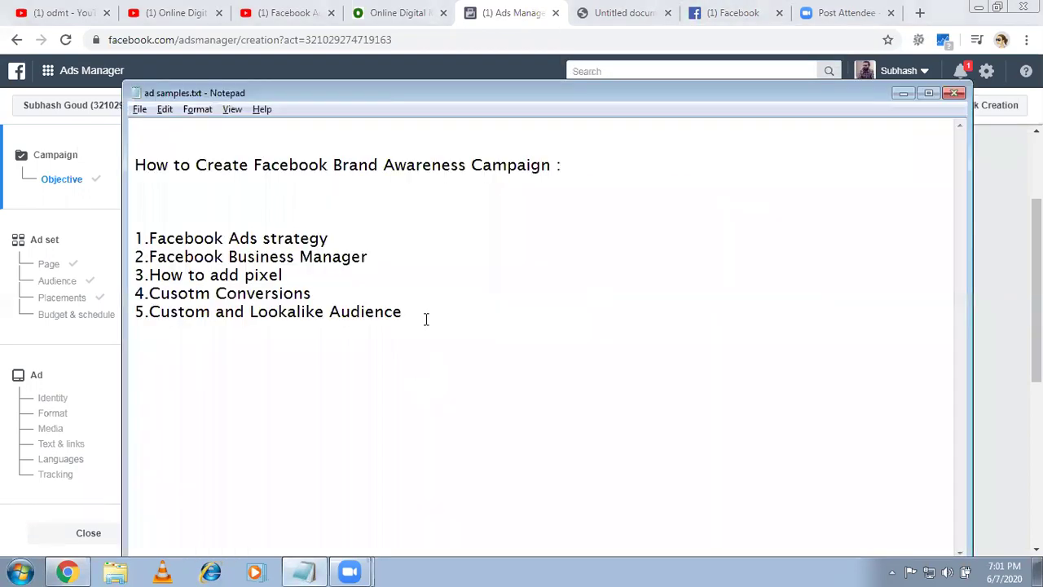
{"action": "type", "text": "facebook.com/adsmanager"}
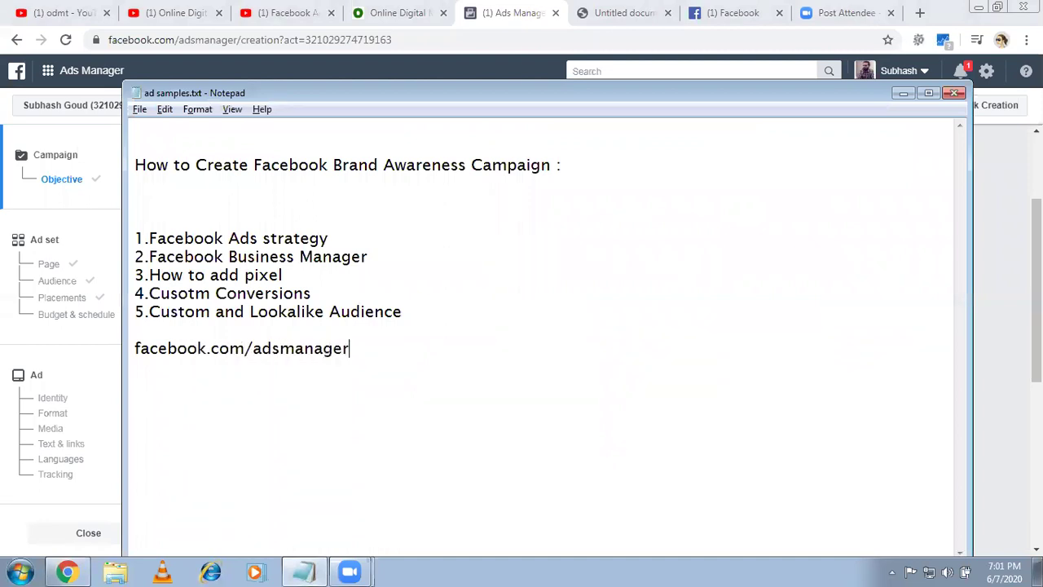
{"action": "left_click", "coordinate": [903, 93]}
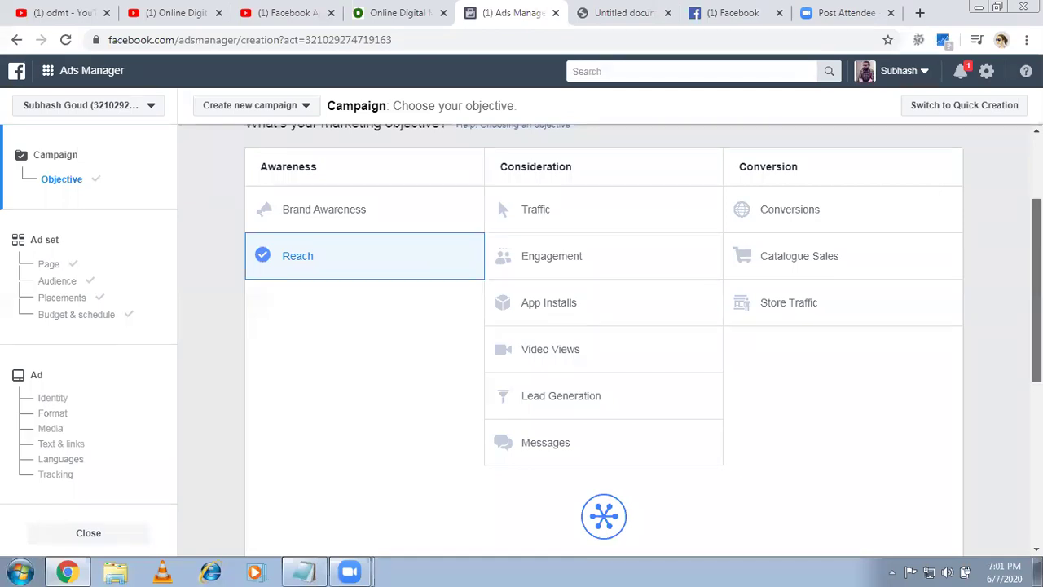
- Choose Brand Awareness as the marketing objective for the new campaign and return to the objective list
{"action": "left_click_drag", "start_coordinate": [1036, 231], "coordinate": [1002, 228]}
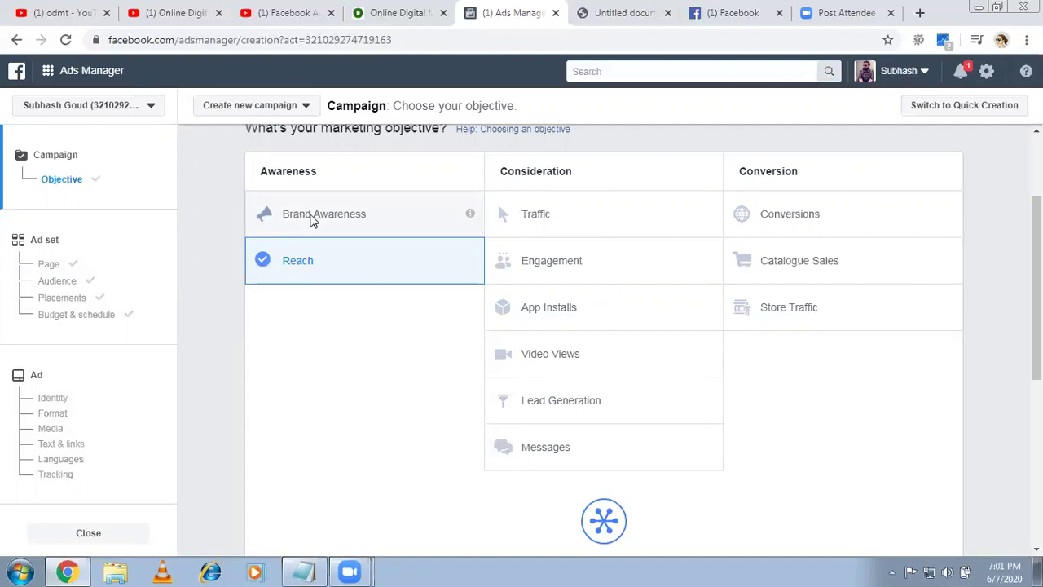
{"action": "left_click", "coordinate": [312, 217]}
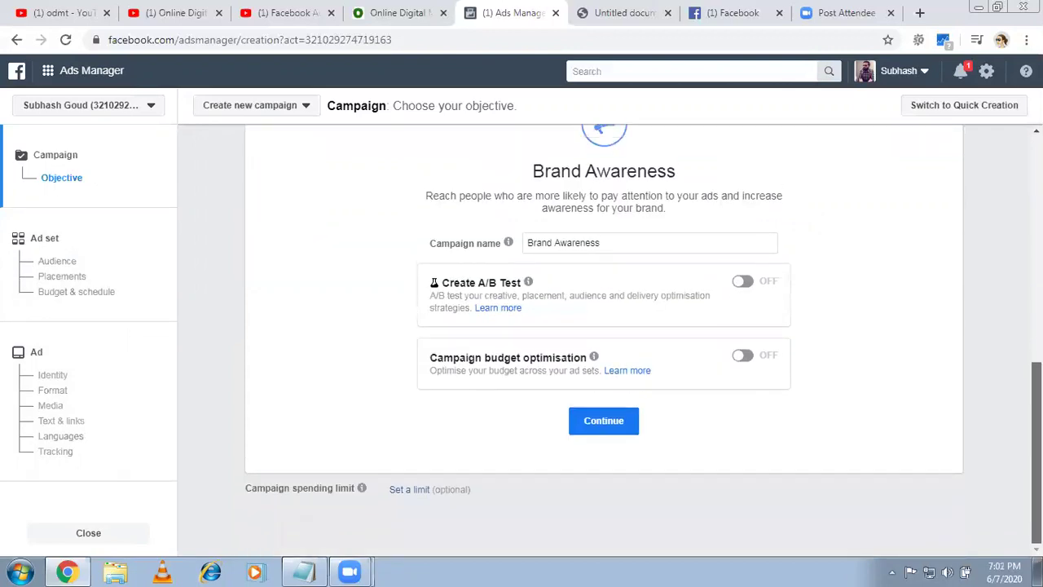
{"action": "scroll", "coordinate": [603, 342], "scroll_direction": "up", "scroll_amount": 2}
{"action": "scroll", "coordinate": [461, 319], "scroll_direction": "up", "scroll_amount": 2}
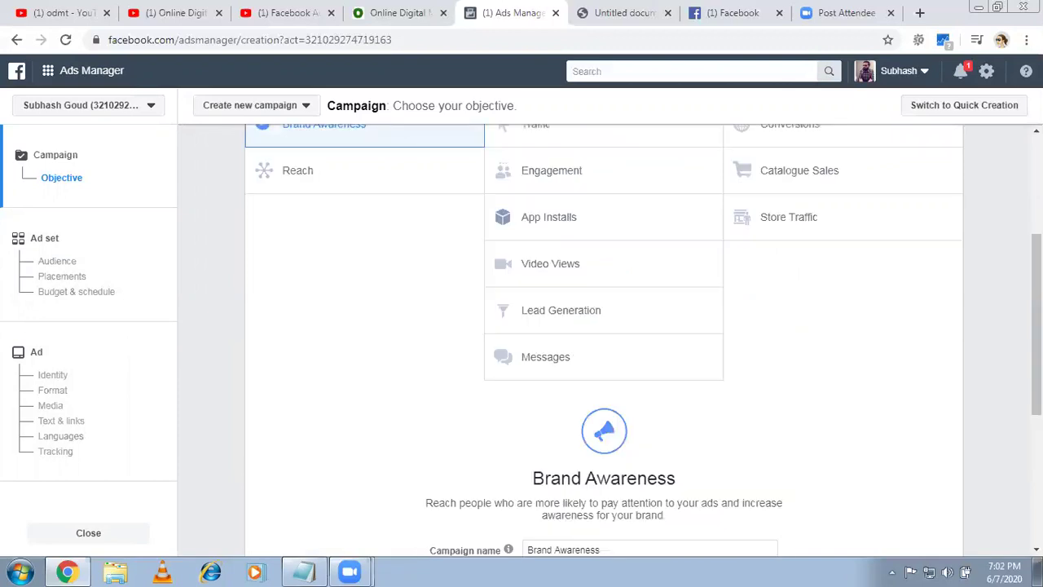
{"action": "scroll", "coordinate": [347, 258], "scroll_direction": "up", "scroll_amount": 1}
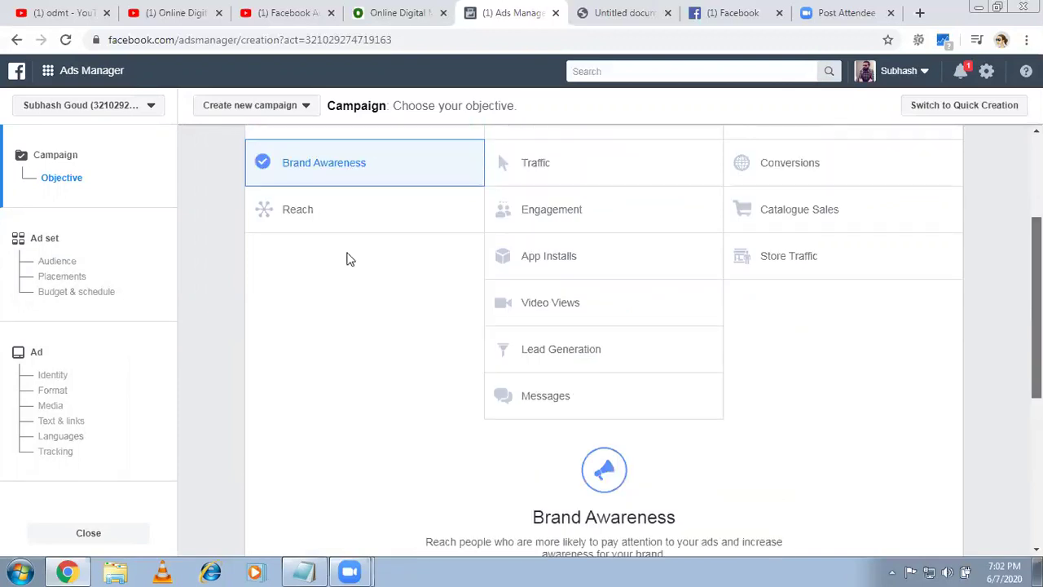
{"action": "scroll", "coordinate": [347, 259], "scroll_direction": "up", "scroll_amount": 1}
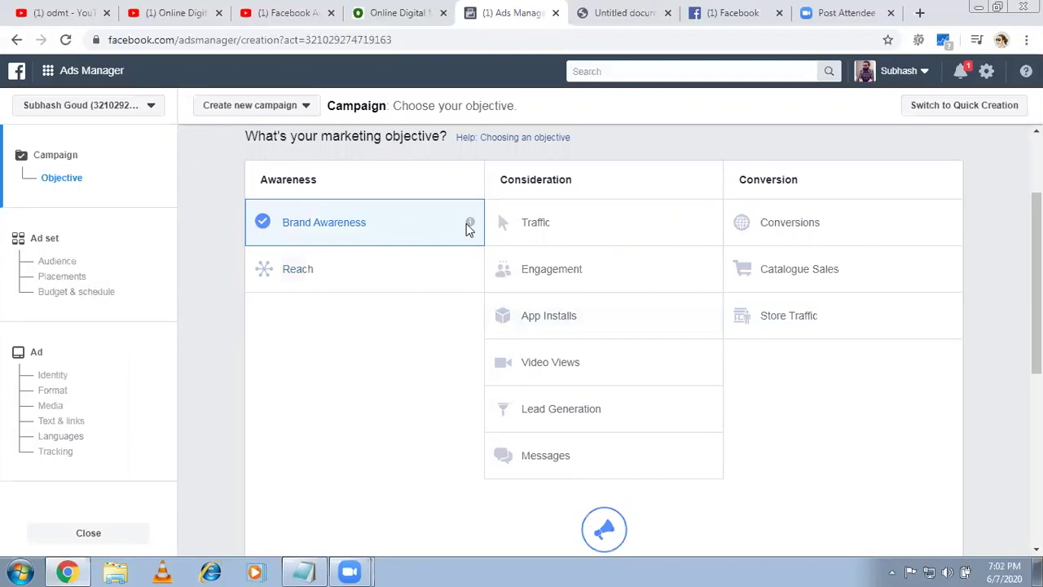
- Read the descriptions of the Brand Awareness and Reach objectives and select Reach for the campaign
{"action": "mouse_move", "coordinate": [470, 228]}
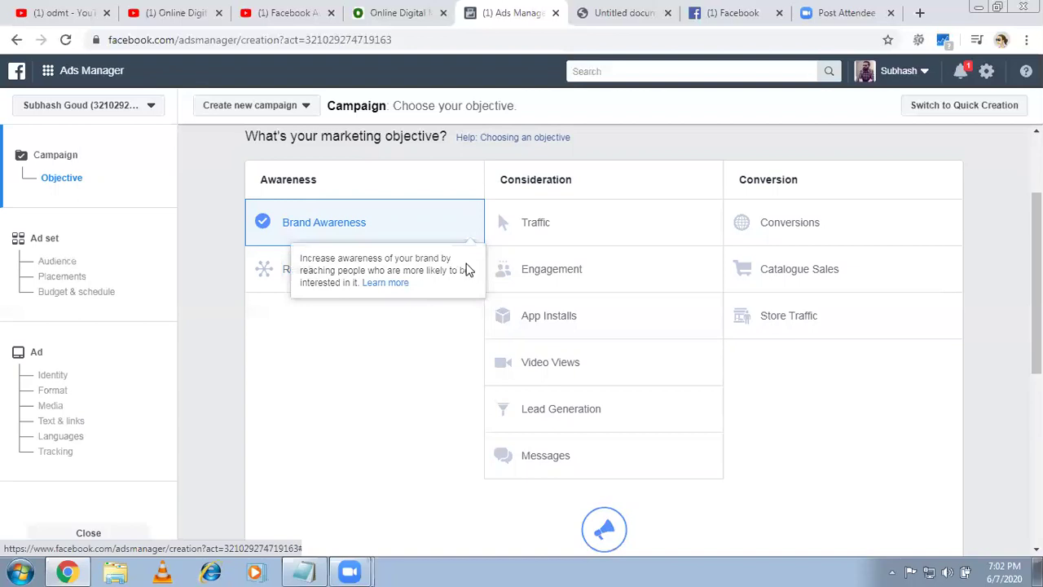
{"action": "mouse_move", "coordinate": [469, 269]}
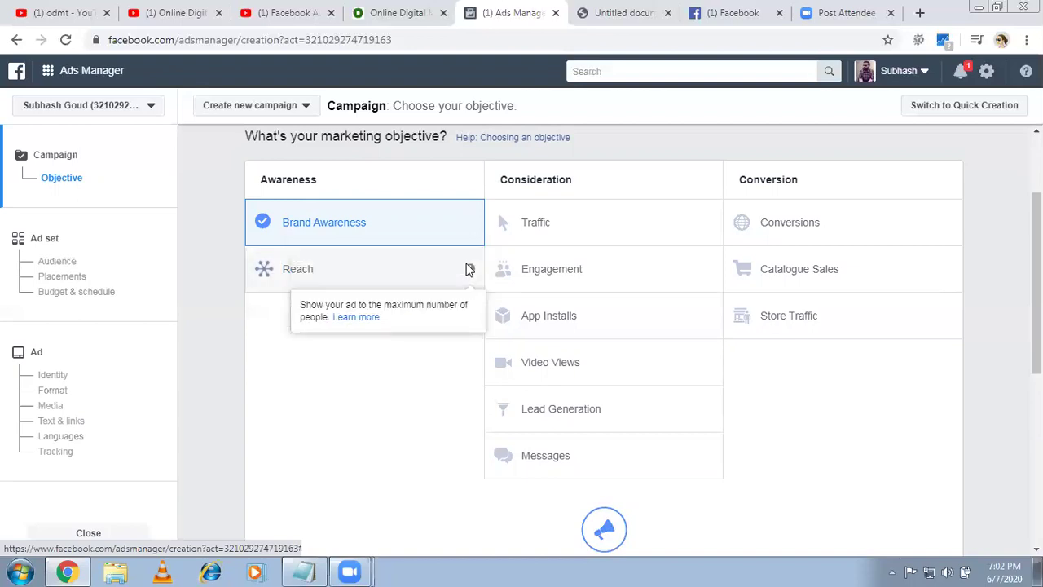
{"action": "left_click", "coordinate": [323, 268]}
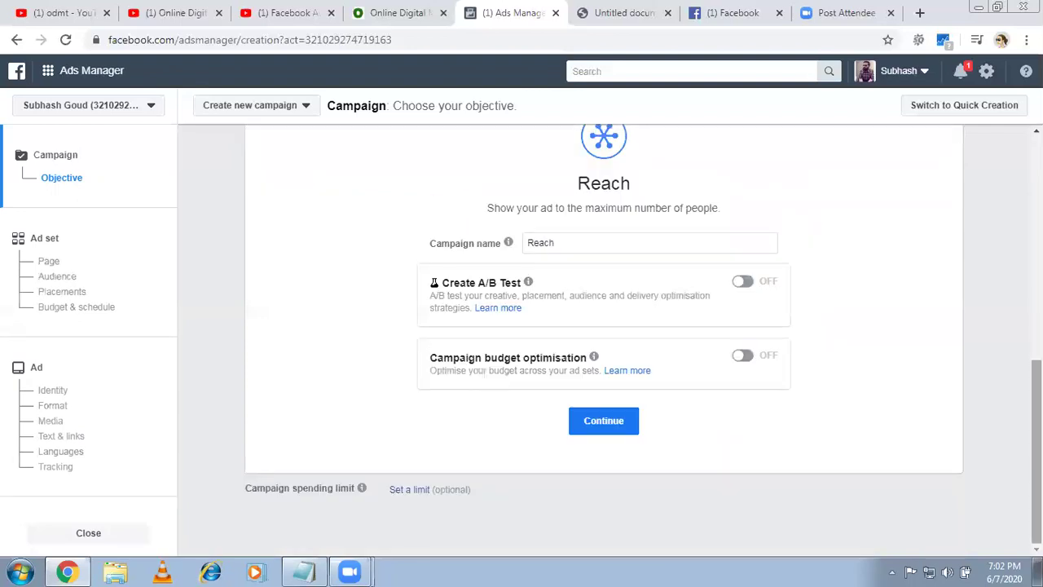
- Name the campaign "ODMT Brand awareness campaign" and continue to the ad set settings
{"action": "left_click", "coordinate": [569, 242]}
{"action": "key", "text": "ctrl+a"}
{"action": "type", "text": "ODMT Brand w"}
{"action": "type", "text": "wareness campaign"}
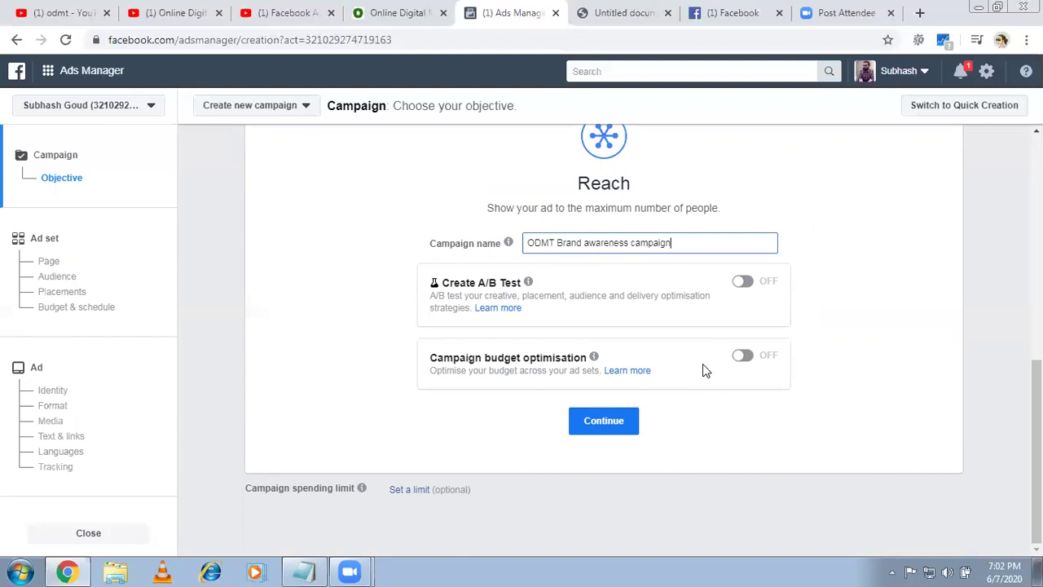
{"action": "left_click", "coordinate": [603, 431]}
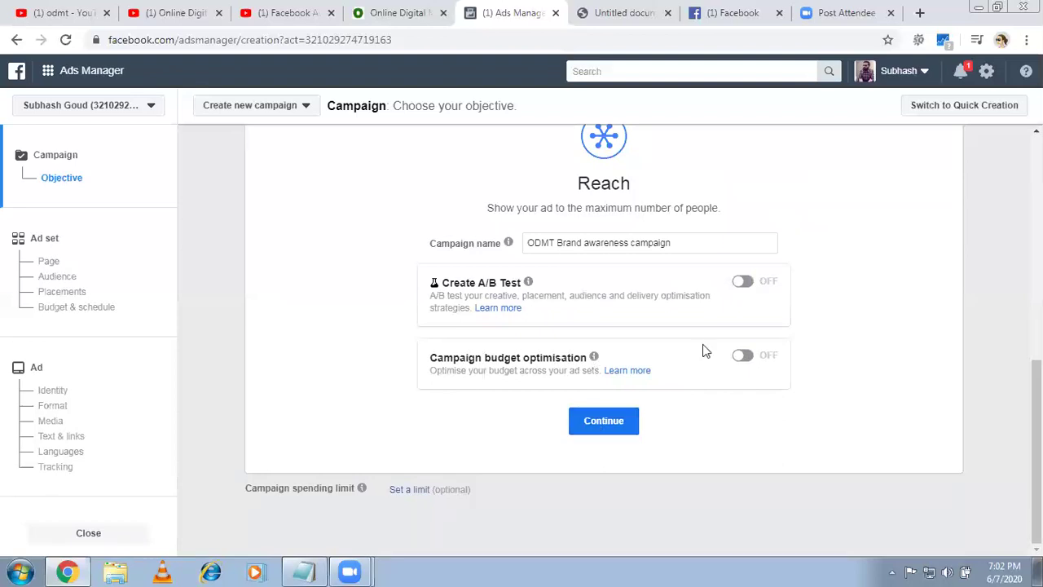
{"action": "left_click", "coordinate": [600, 423]}
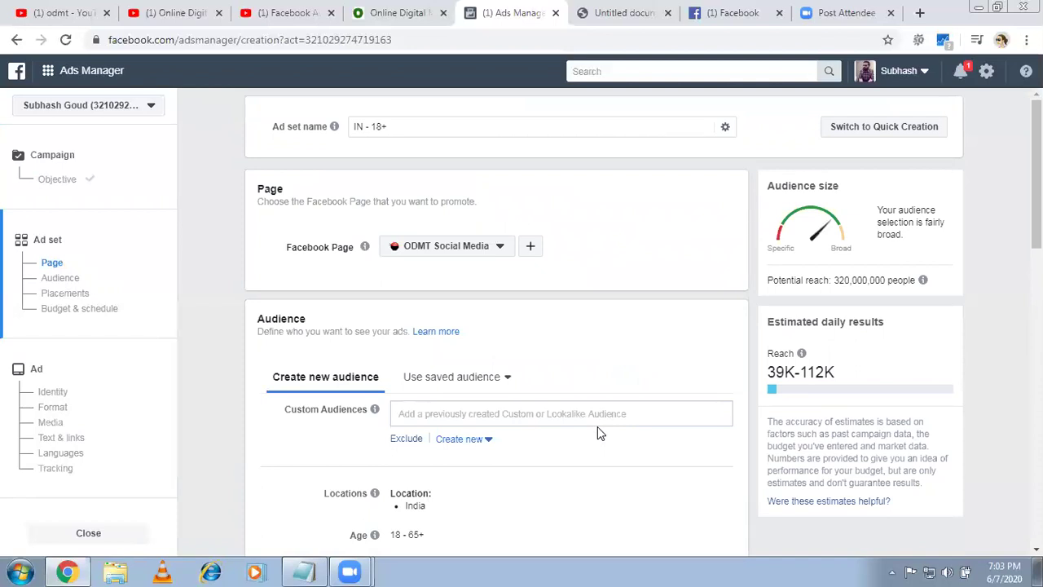
- Add the line "ODMT...Hyderabad 50%" below the address in ad samples.txt in Notepad and return to Ads Manager's ad set page
{"action": "left_click", "coordinate": [307, 571]}
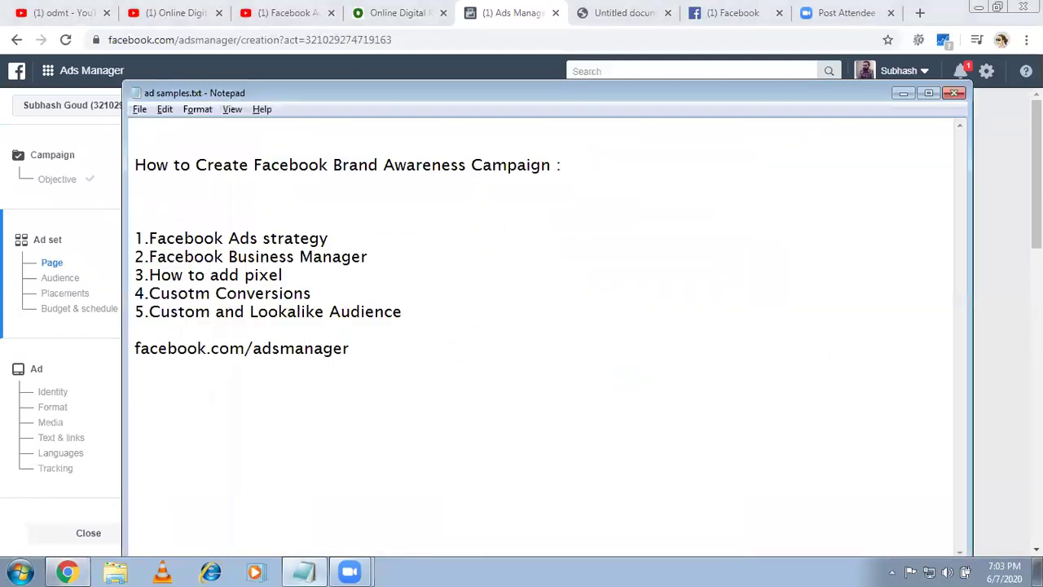
{"action": "type", "text": "ODMT...Hyd"}
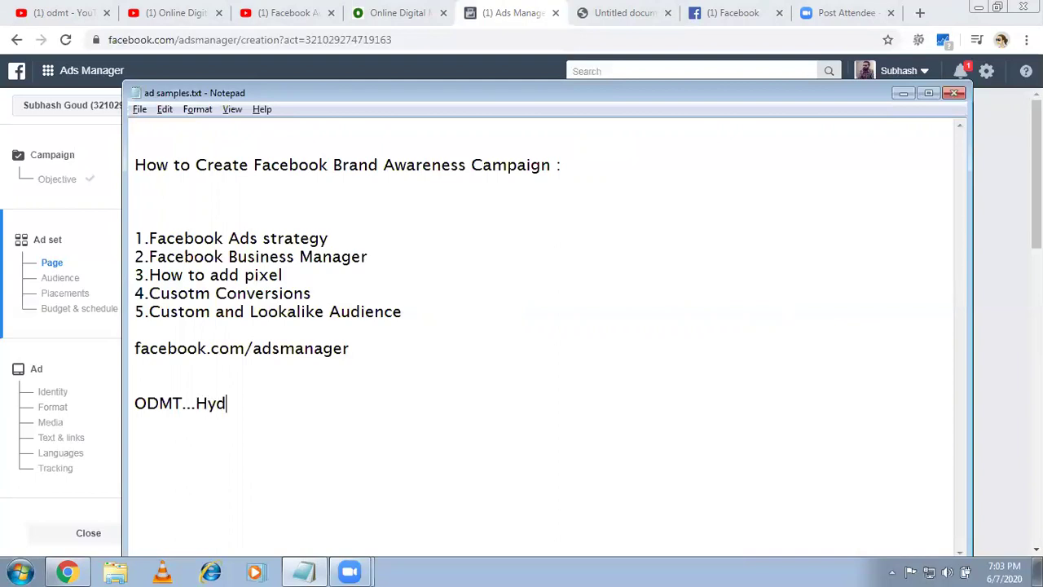
{"action": "type", "text": "erabad  50"}
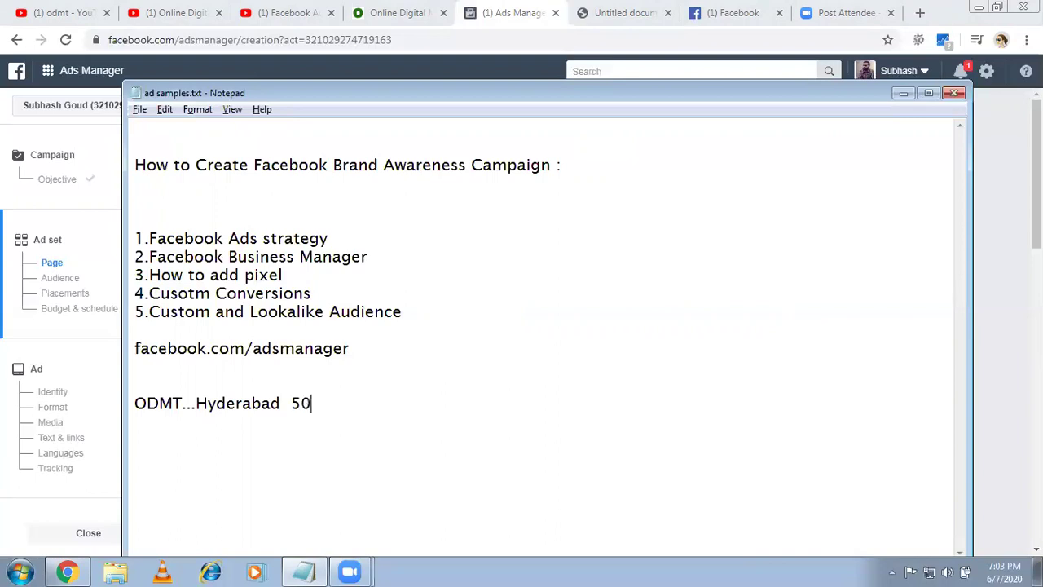
{"action": "type", "text": "%"}
{"action": "left_click", "coordinate": [902, 93]}
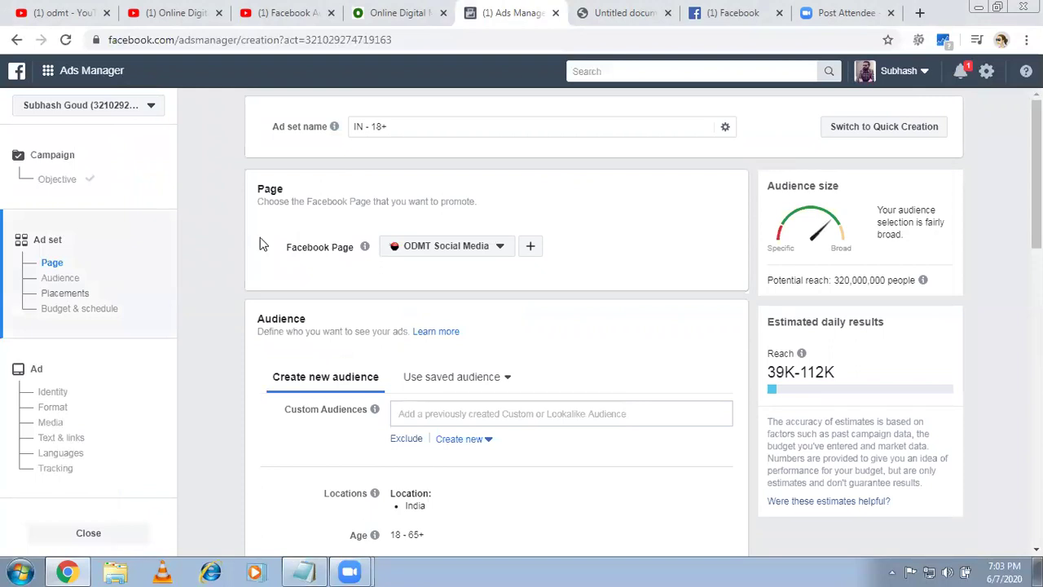
- Look through the available Facebook Pages for the ad set and check the default audience settings and potential reach
{"action": "left_click", "coordinate": [501, 249]}
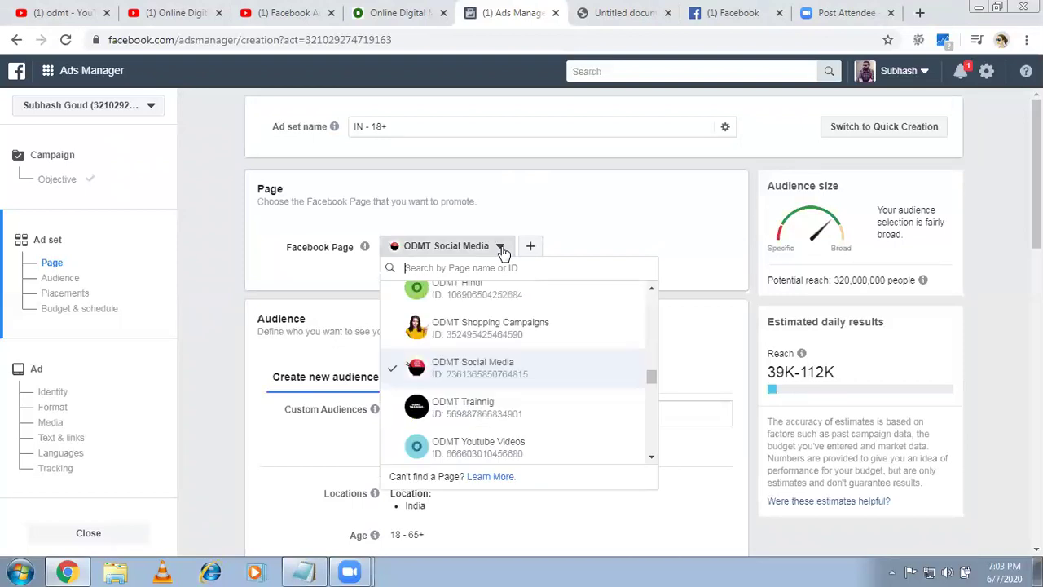
{"action": "left_click", "coordinate": [651, 209]}
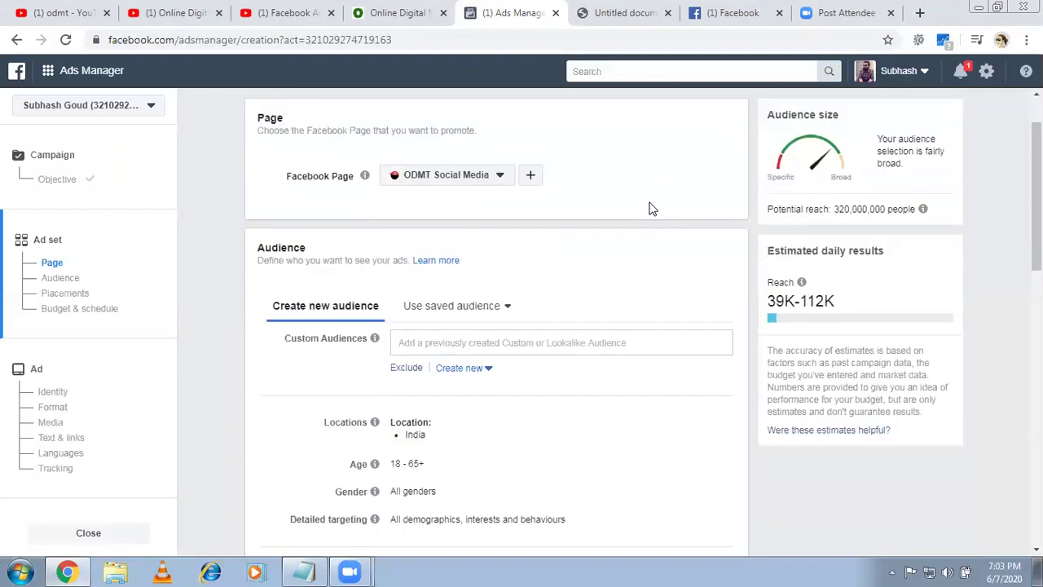
{"action": "scroll", "coordinate": [632, 186], "scroll_direction": "down", "scroll_amount": 1}
{"action": "scroll", "coordinate": [366, 256], "scroll_direction": "down", "scroll_amount": 2}
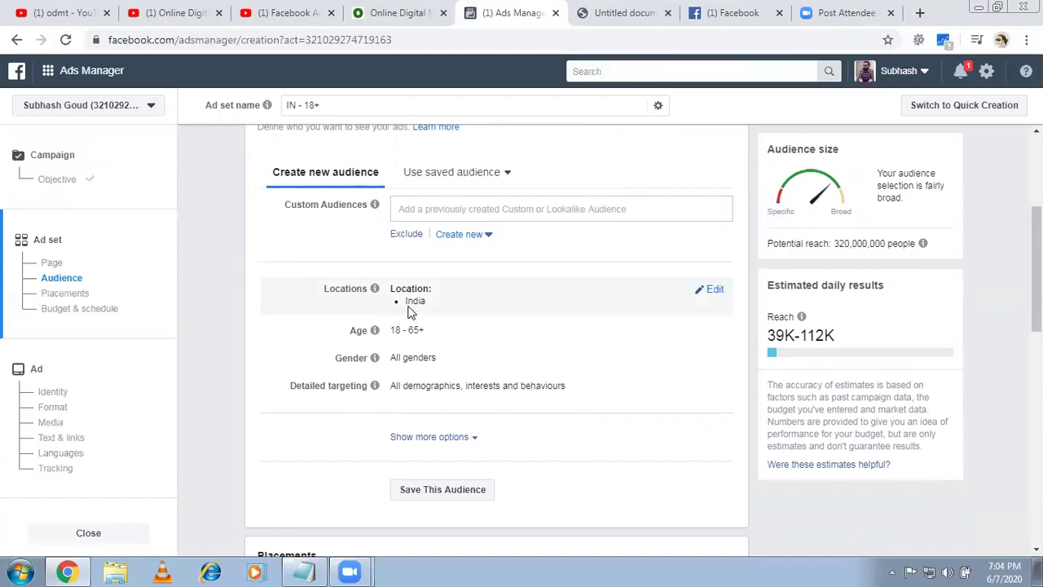
{"action": "double_click", "coordinate": [835, 243]}
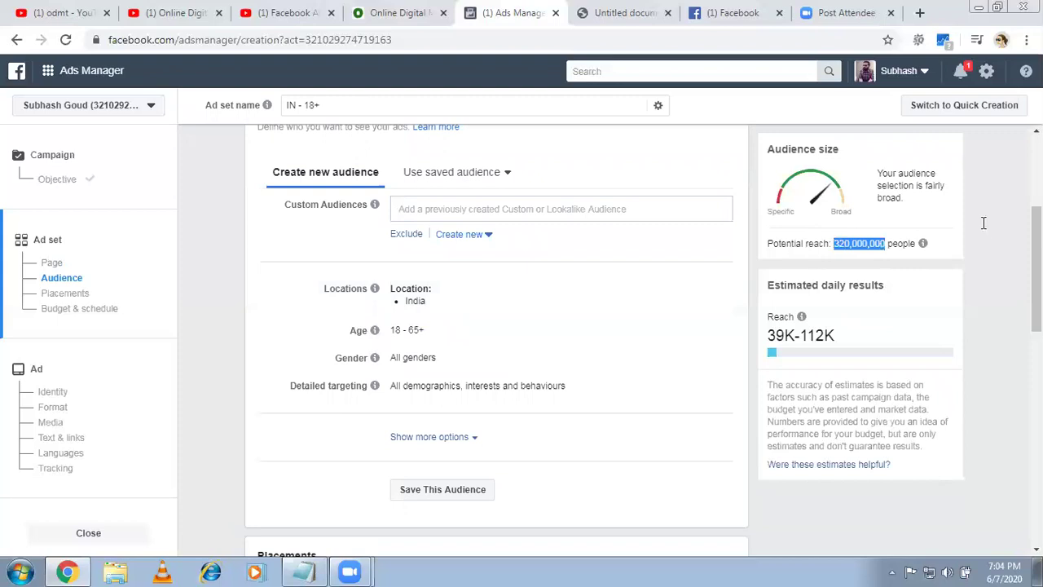
{"action": "left_click", "coordinate": [830, 177]}
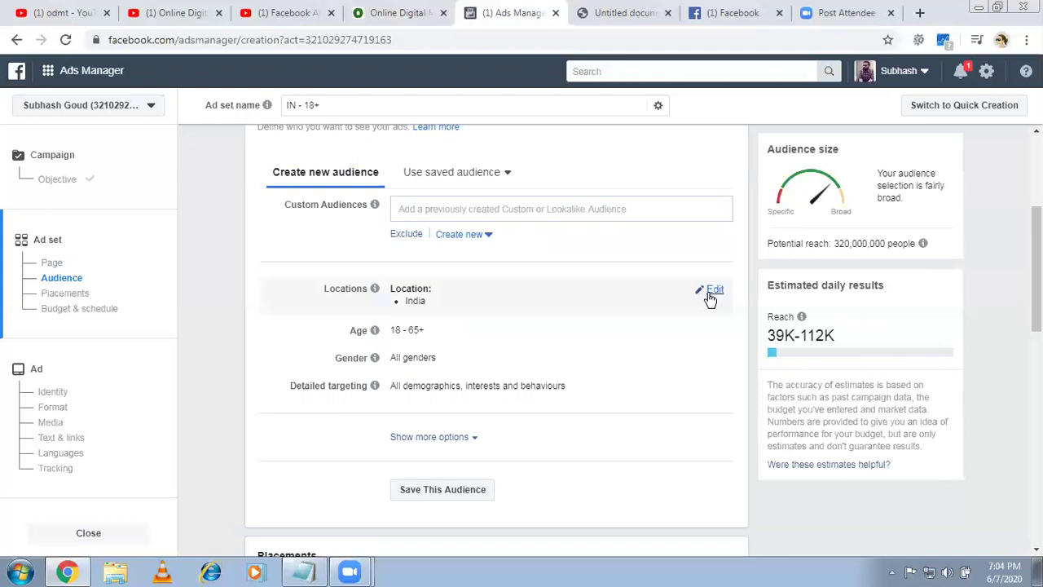
- Replace India with the city Hyderabad, Telangana, India as the audience location
{"action": "left_click", "coordinate": [710, 295]}
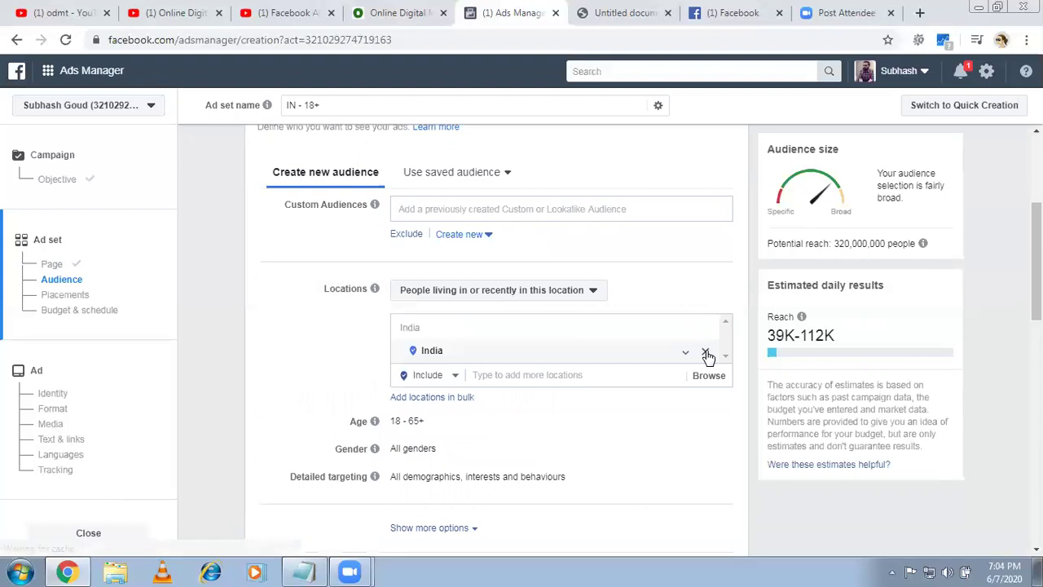
{"action": "left_click", "coordinate": [706, 354]}
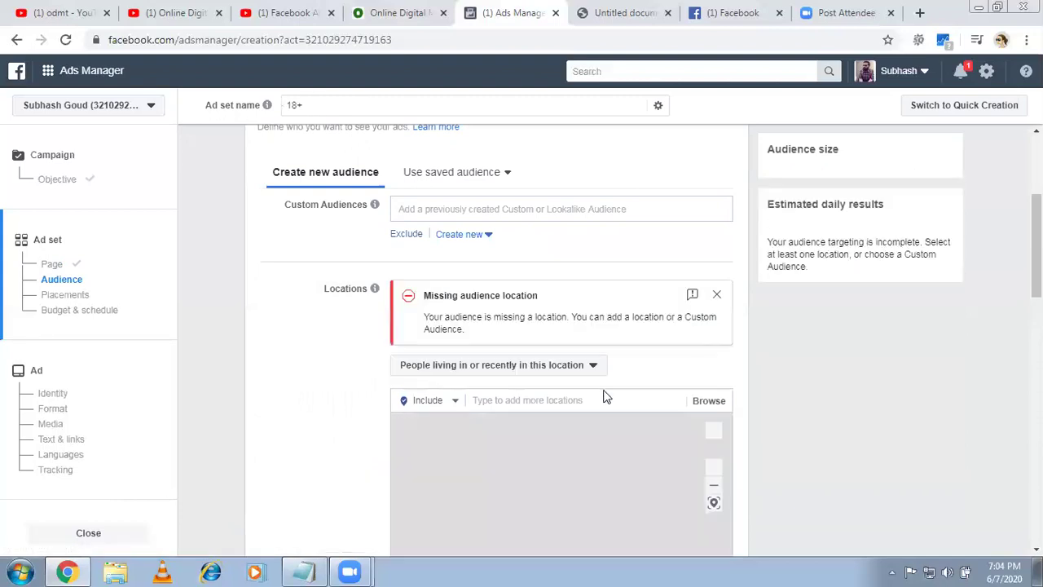
{"action": "left_click", "coordinate": [583, 399]}
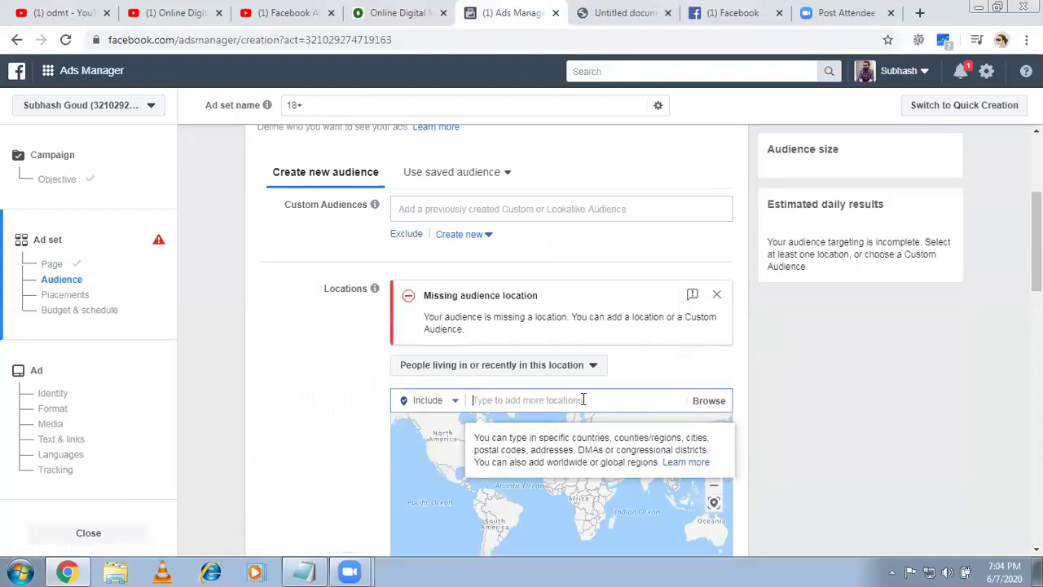
{"action": "type", "text": "Hyderabad"}
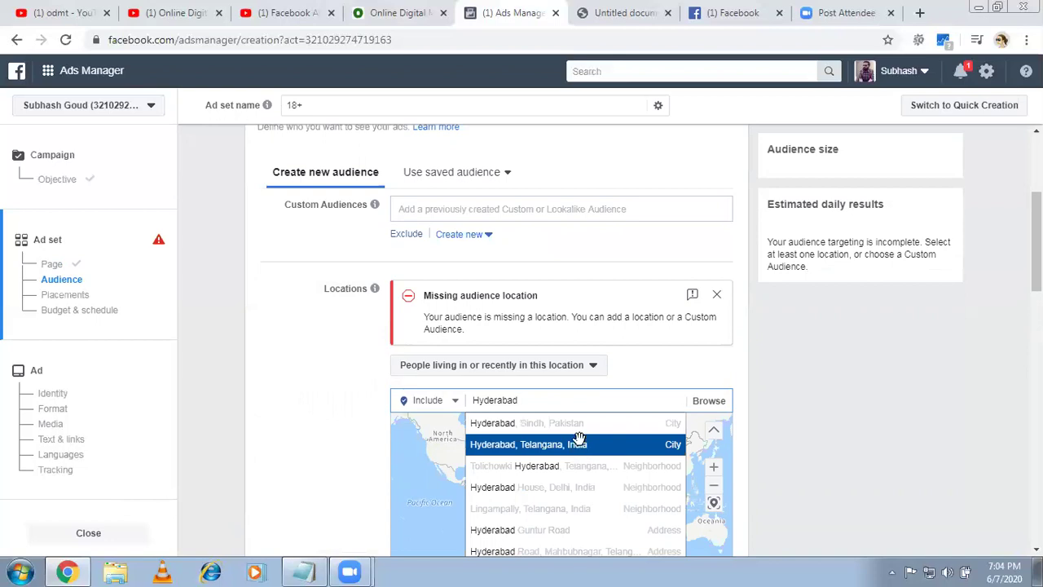
{"action": "left_click", "coordinate": [580, 445]}
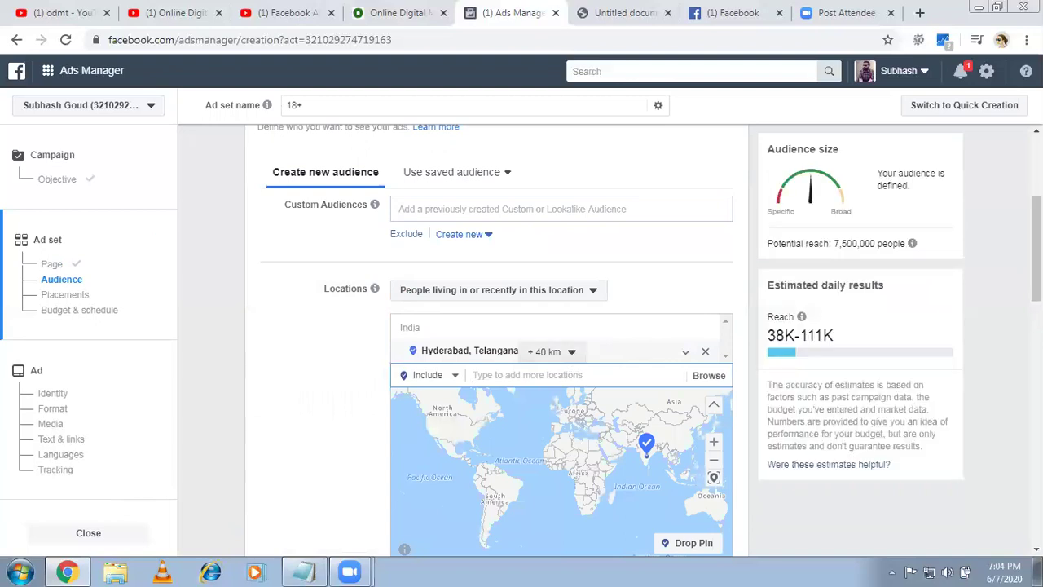
- Try targeting only People living in this location, and switch back to People living in or recently in this location
{"action": "left_click_drag", "start_coordinate": [1036, 248], "coordinate": [1037, 256]}
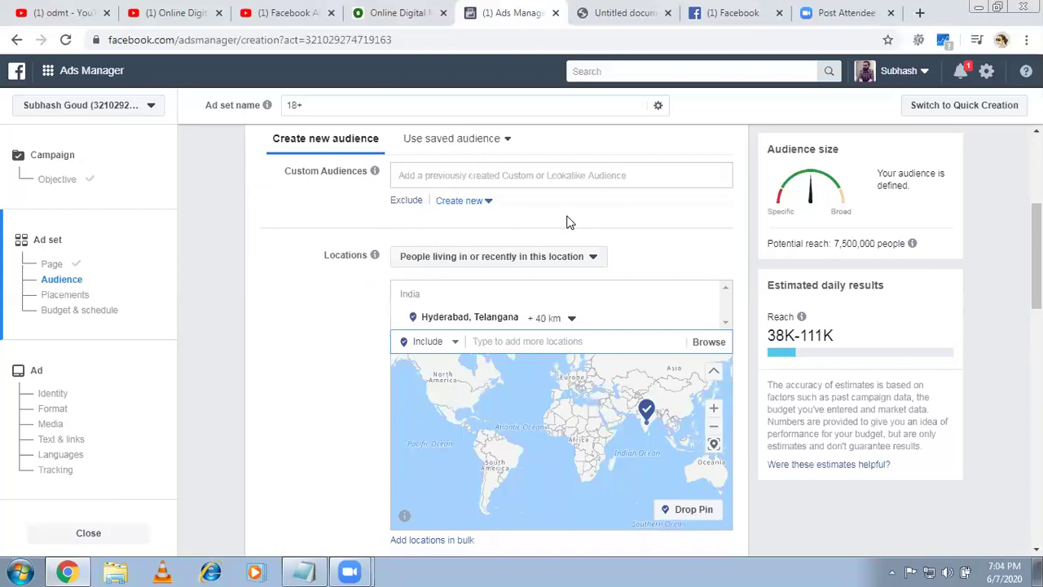
{"action": "left_click", "coordinate": [597, 257]}
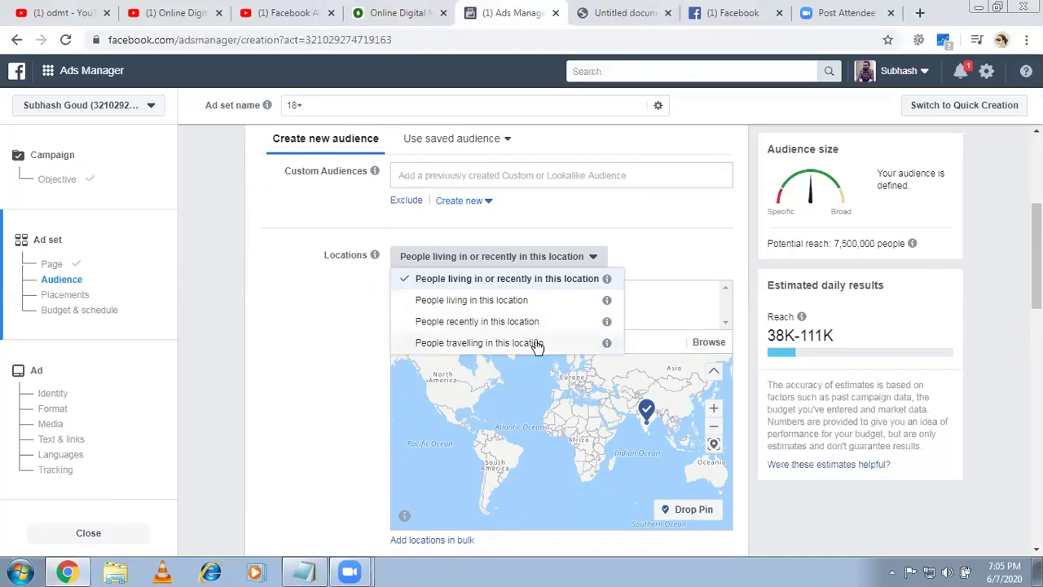
{"action": "left_click", "coordinate": [516, 302]}
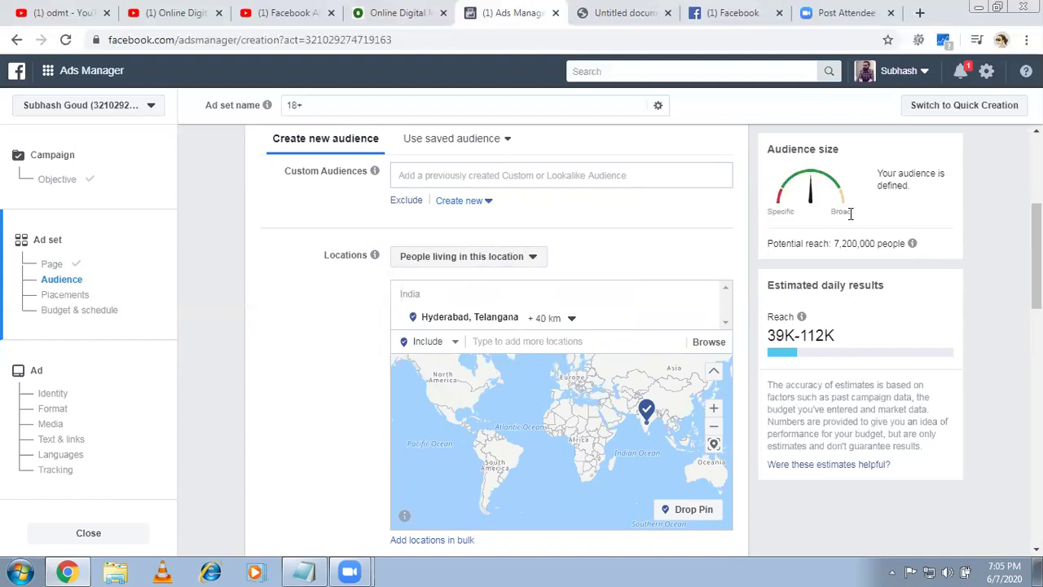
{"action": "left_click", "coordinate": [534, 257]}
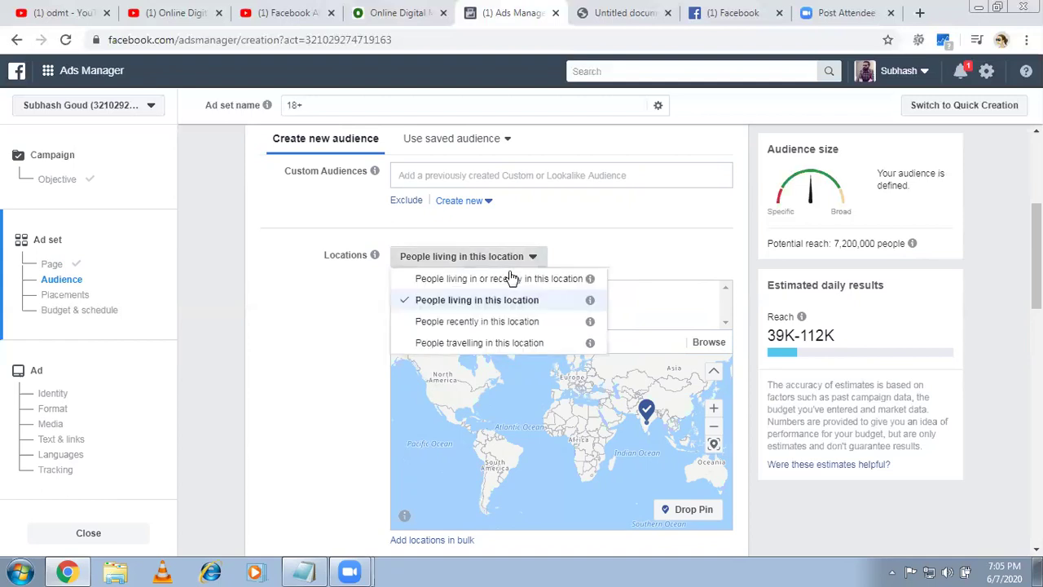
{"action": "left_click", "coordinate": [510, 278]}
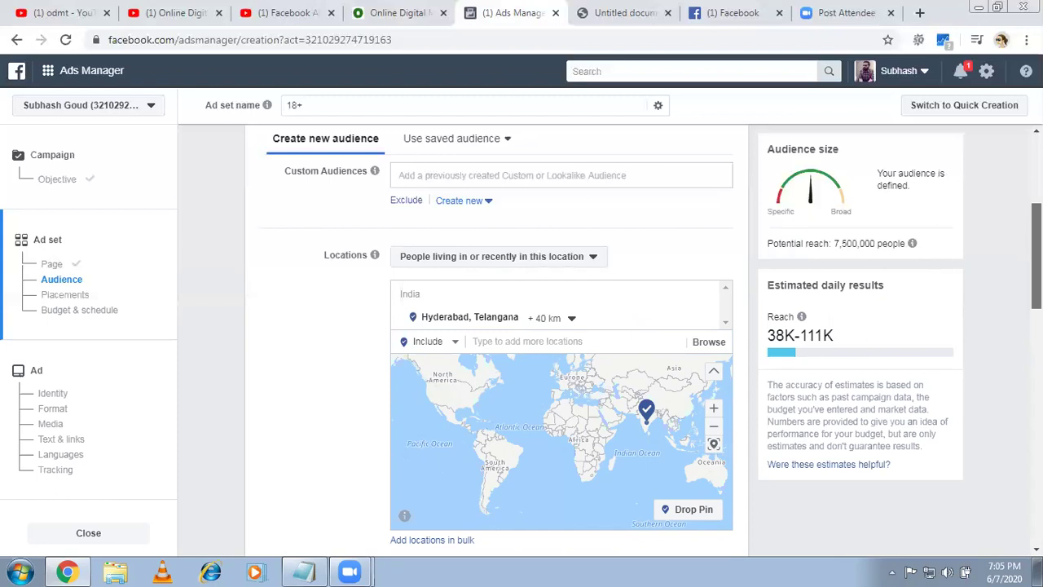
- Set the audience age range to 21–45
{"action": "scroll", "coordinate": [1036, 261], "scroll_direction": "down", "scroll_amount": 1}
{"action": "scroll", "coordinate": [554, 421], "scroll_direction": "down", "scroll_amount": 2}
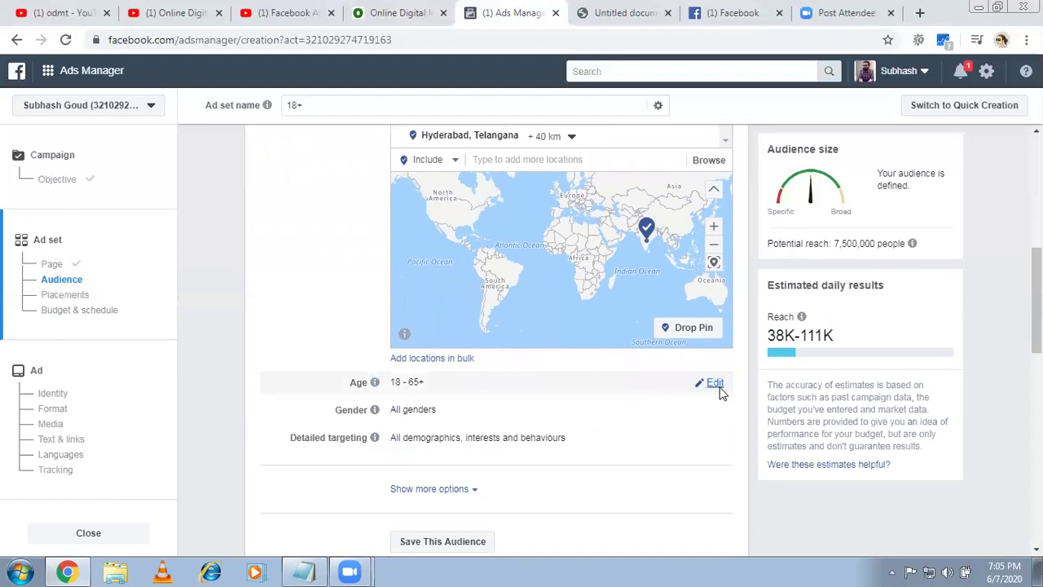
{"action": "left_click", "coordinate": [717, 386]}
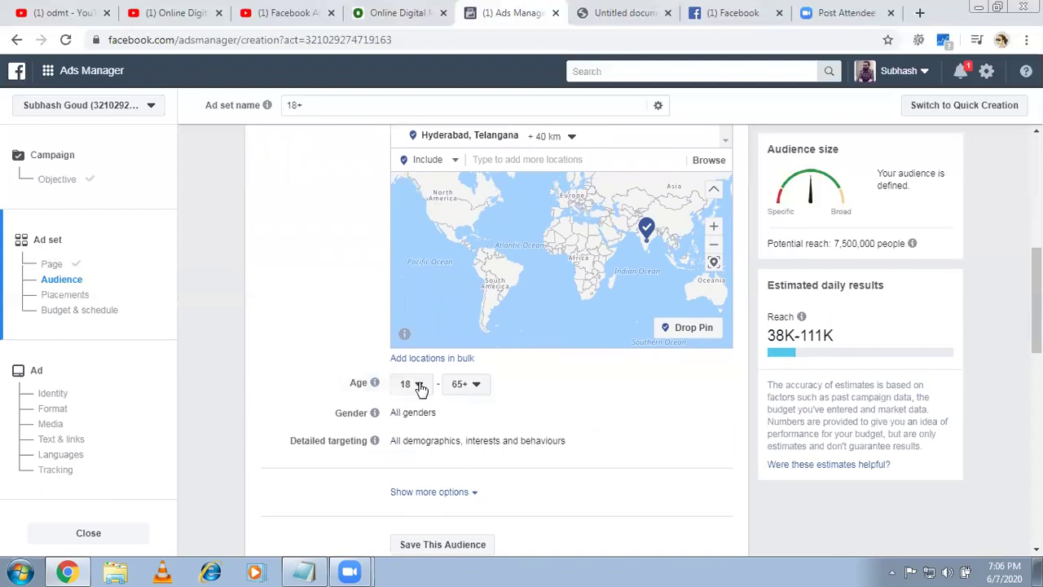
{"action": "left_click", "coordinate": [417, 387]}
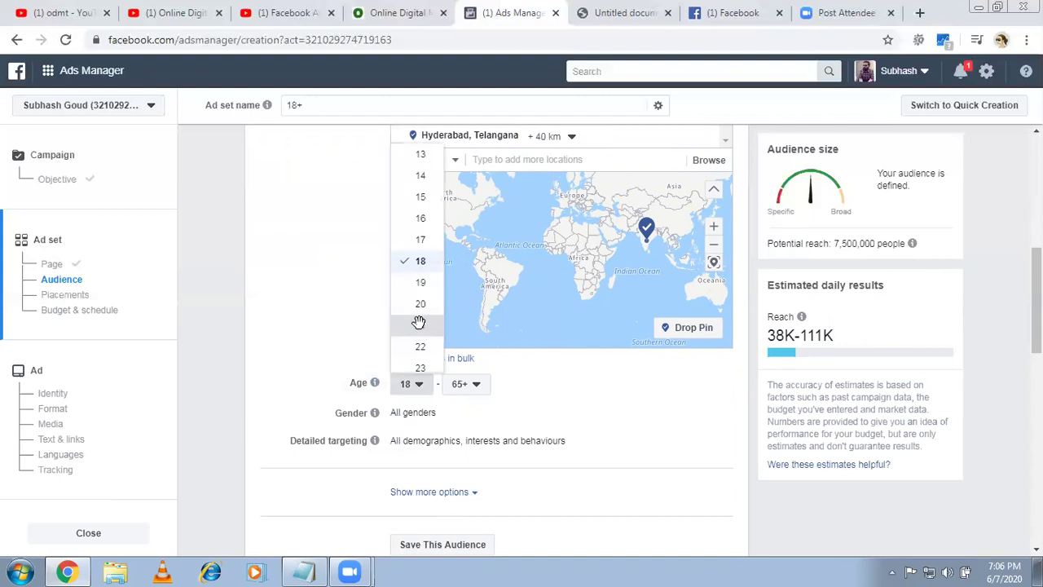
{"action": "left_click", "coordinate": [418, 323]}
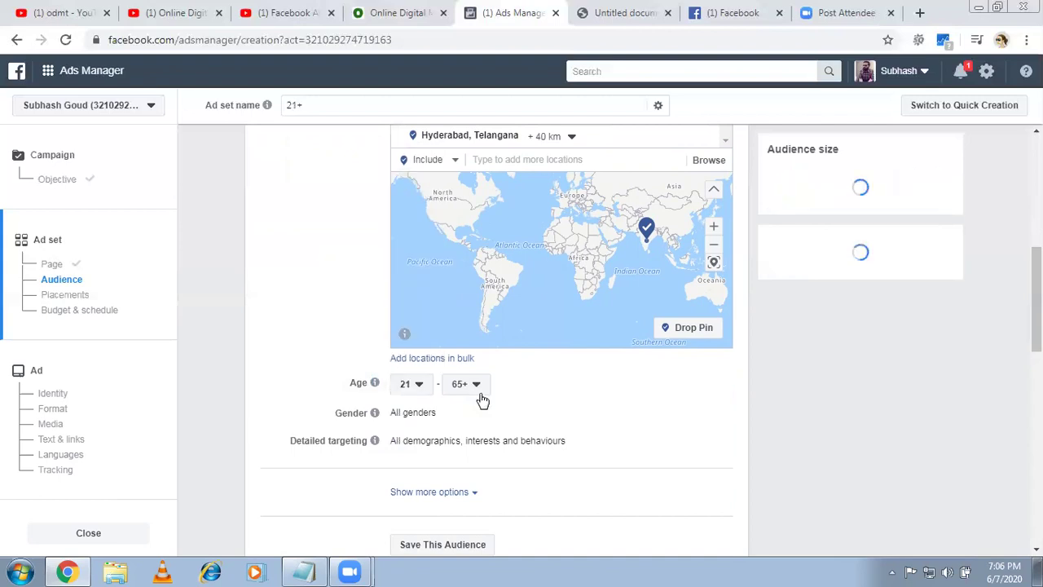
{"action": "left_click", "coordinate": [481, 395]}
{"action": "left_click_drag", "start_coordinate": [497, 350], "coordinate": [496, 297]}
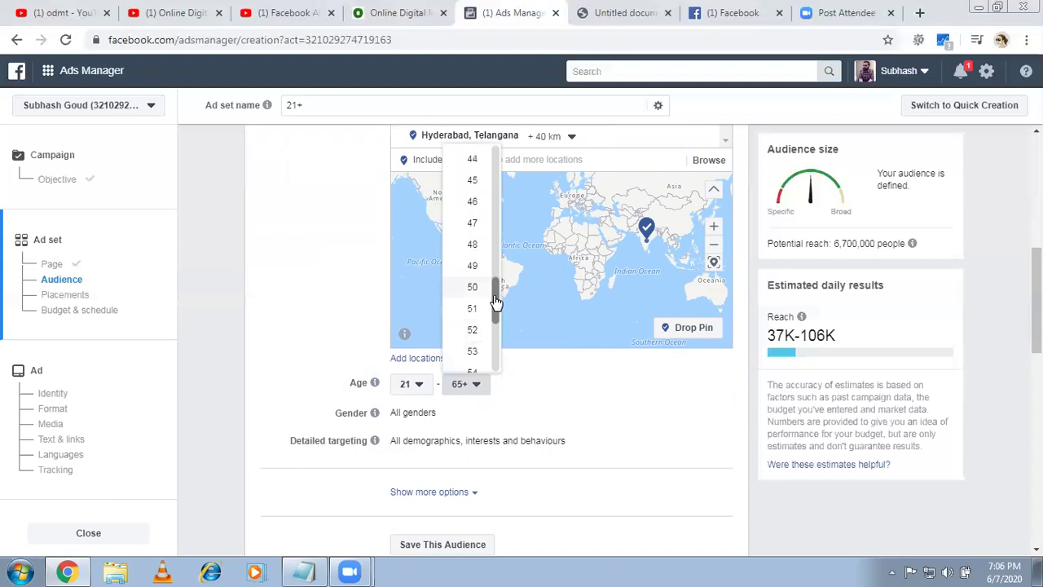
{"action": "left_click", "coordinate": [473, 180]}
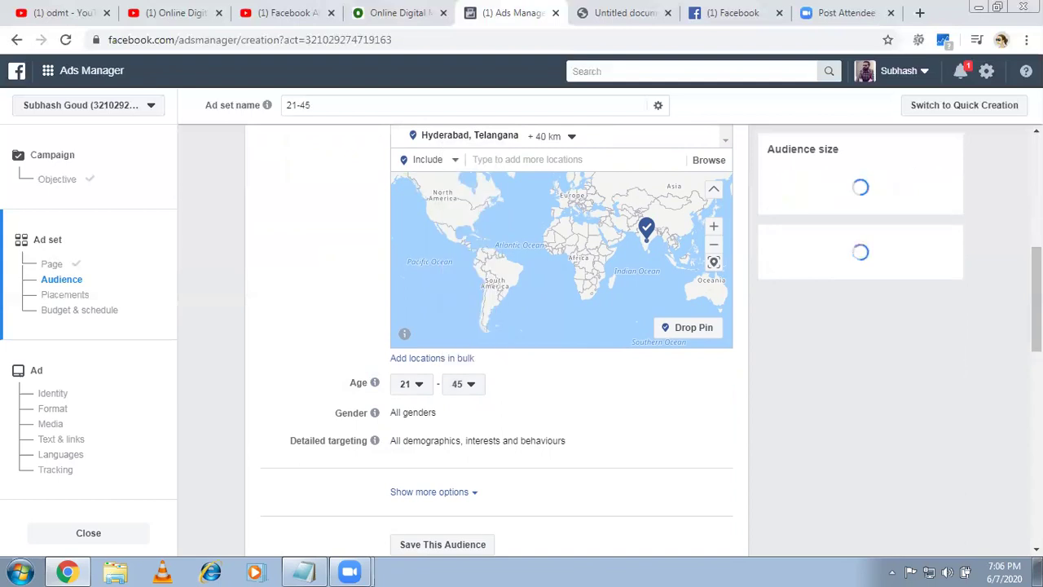
- Open the audience's detailed targeting for editing and read the descriptions of the Demographics, Interests and Behaviours categories
{"action": "scroll", "coordinate": [497, 340], "scroll_direction": "down", "scroll_amount": 1}
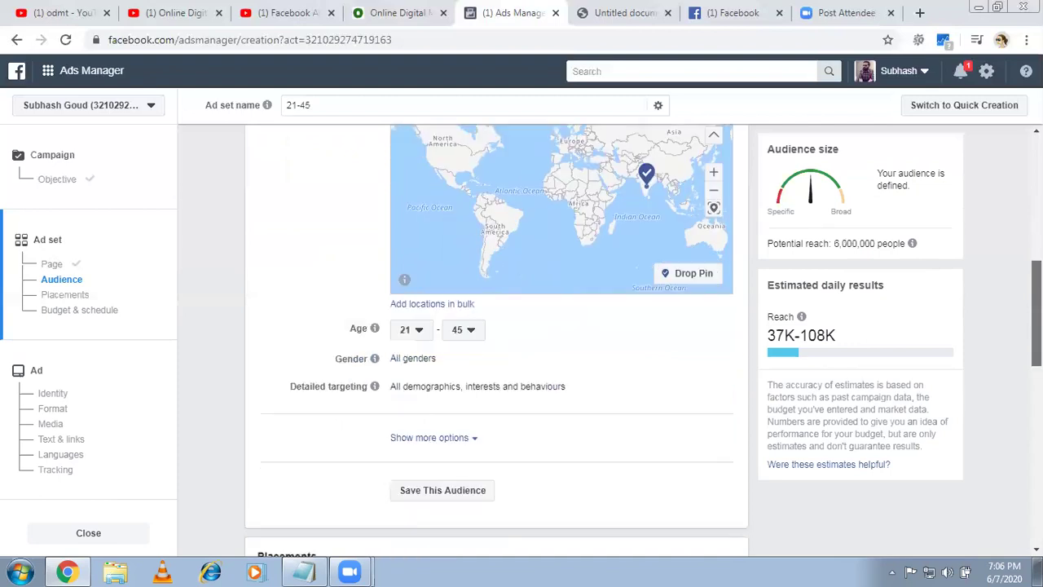
{"action": "scroll", "coordinate": [558, 311], "scroll_direction": "down", "scroll_amount": 2}
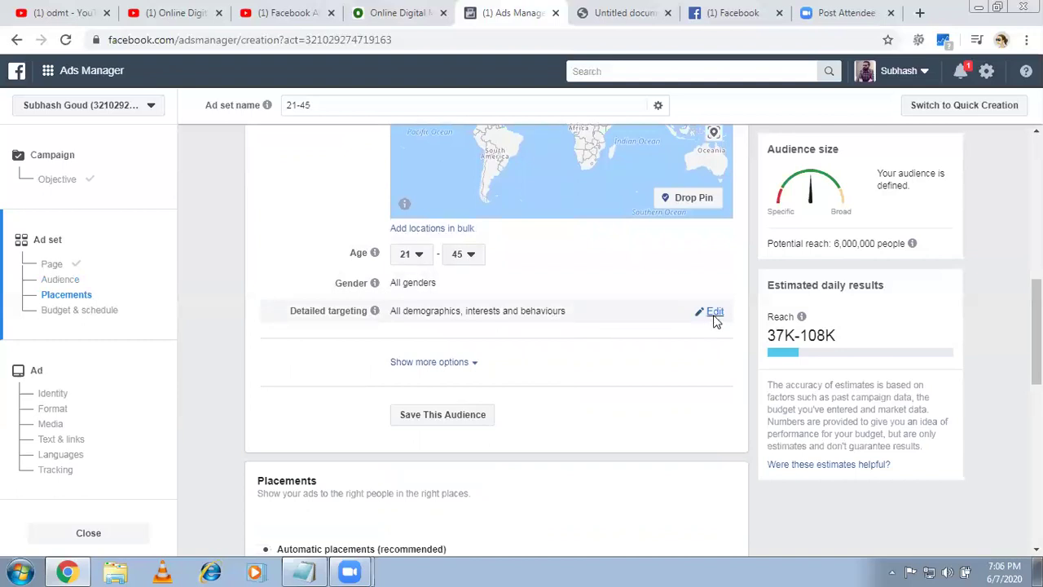
{"action": "left_click", "coordinate": [713, 314]}
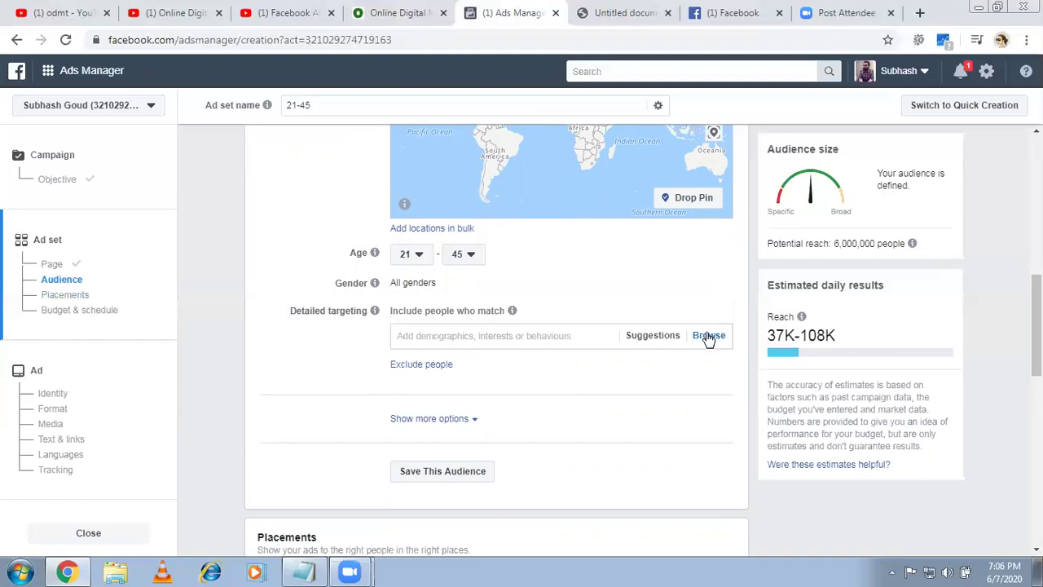
{"action": "left_click", "coordinate": [708, 337]}
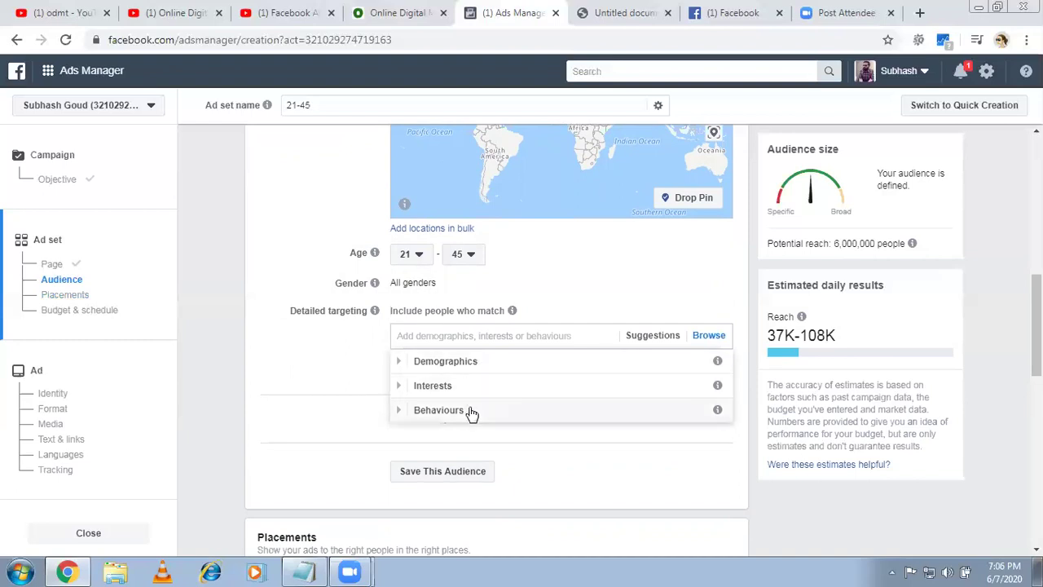
{"action": "mouse_move", "coordinate": [716, 363]}
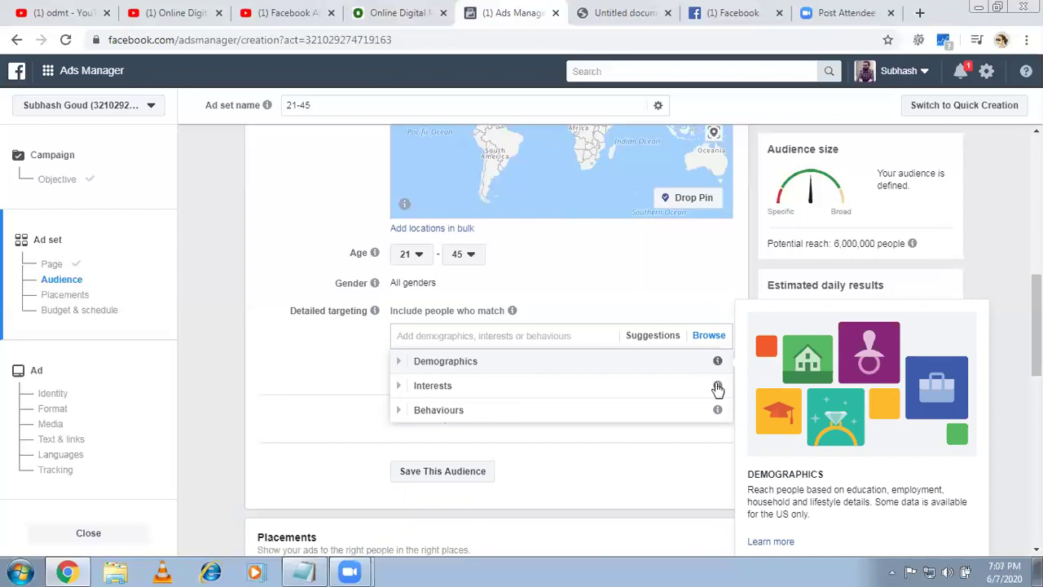
{"action": "mouse_move", "coordinate": [716, 389]}
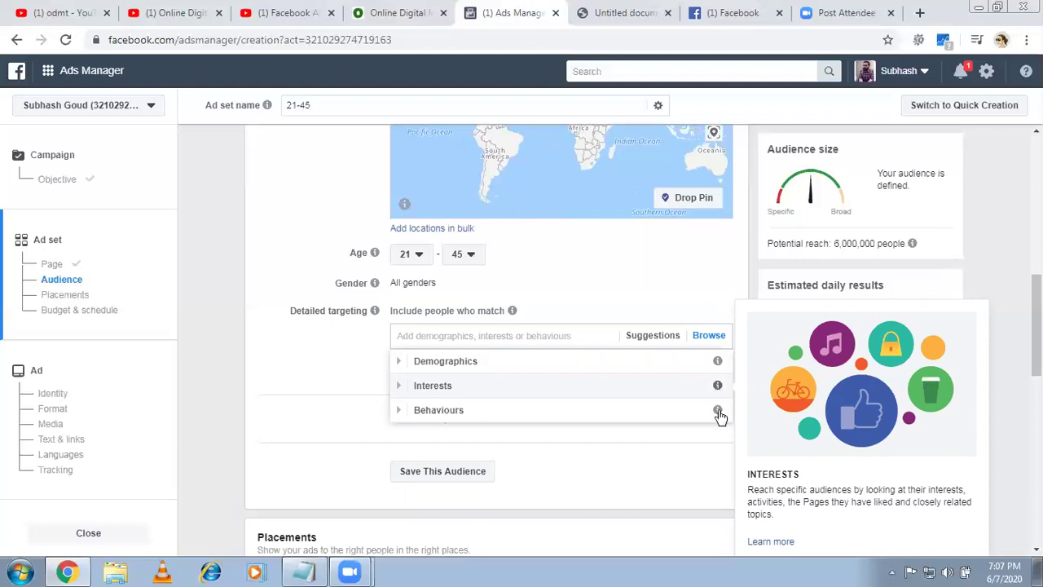
{"action": "mouse_move", "coordinate": [719, 415]}
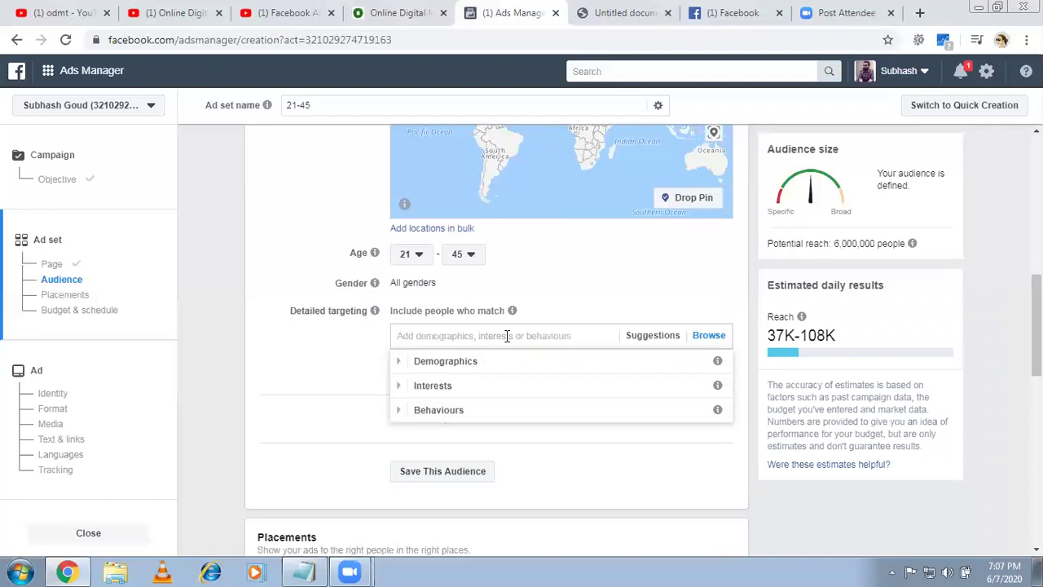
- Add the interest Bachelor of Technology and the fields of study B.Tech. In Computer Science & Engineering and B.Tech in IT to detailed targeting
{"action": "left_click", "coordinate": [506, 336]}
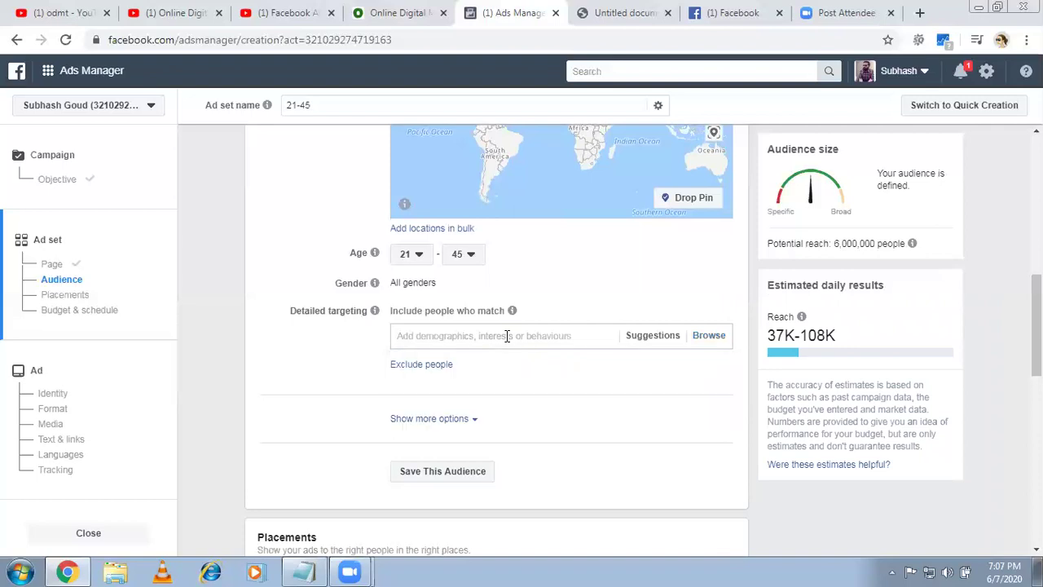
{"action": "type", "text": "btech"}
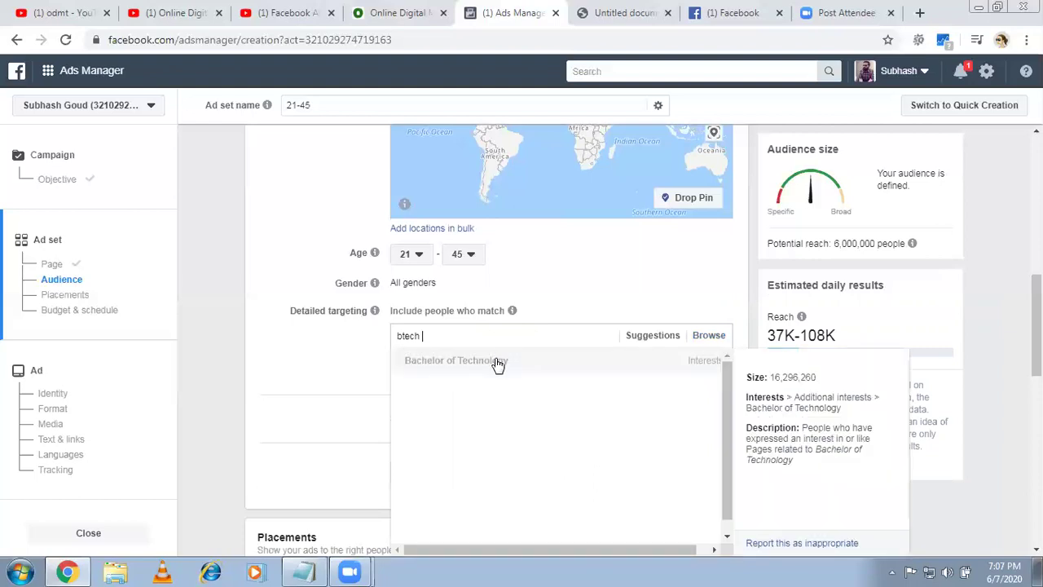
{"action": "left_click", "coordinate": [497, 364]}
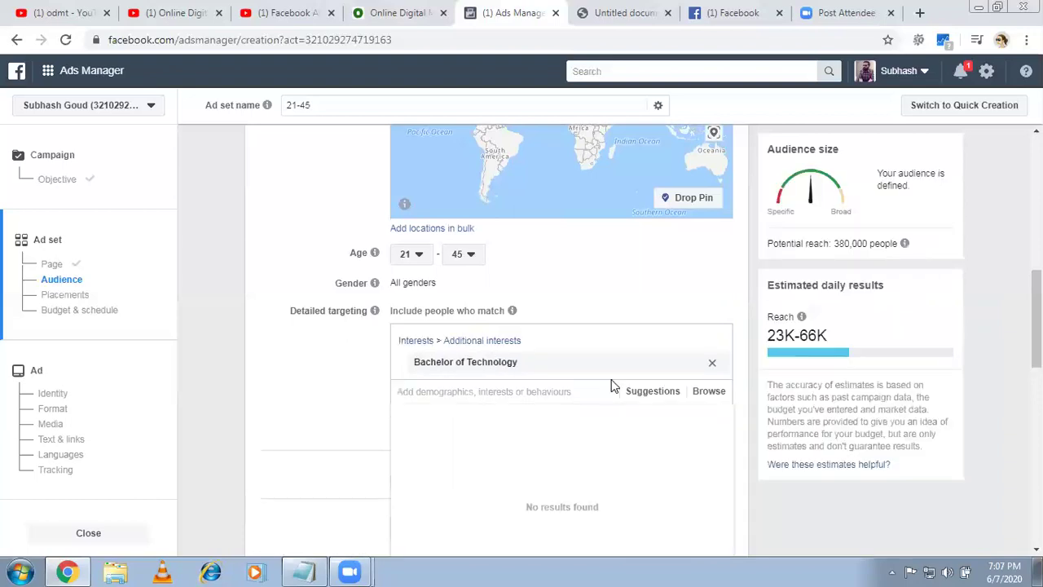
{"action": "left_click", "coordinate": [644, 392]}
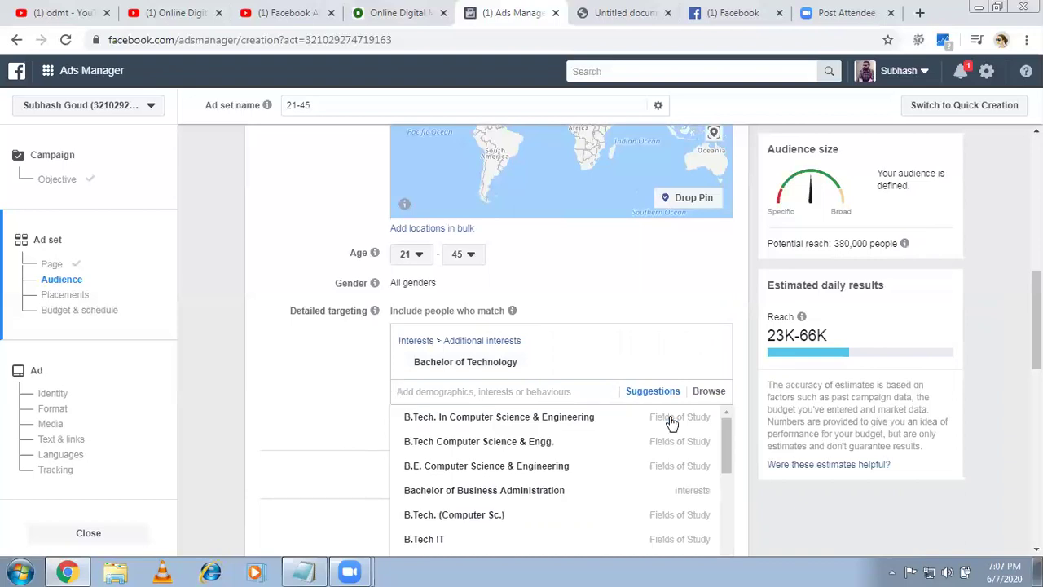
{"action": "mouse_move", "coordinate": [665, 425]}
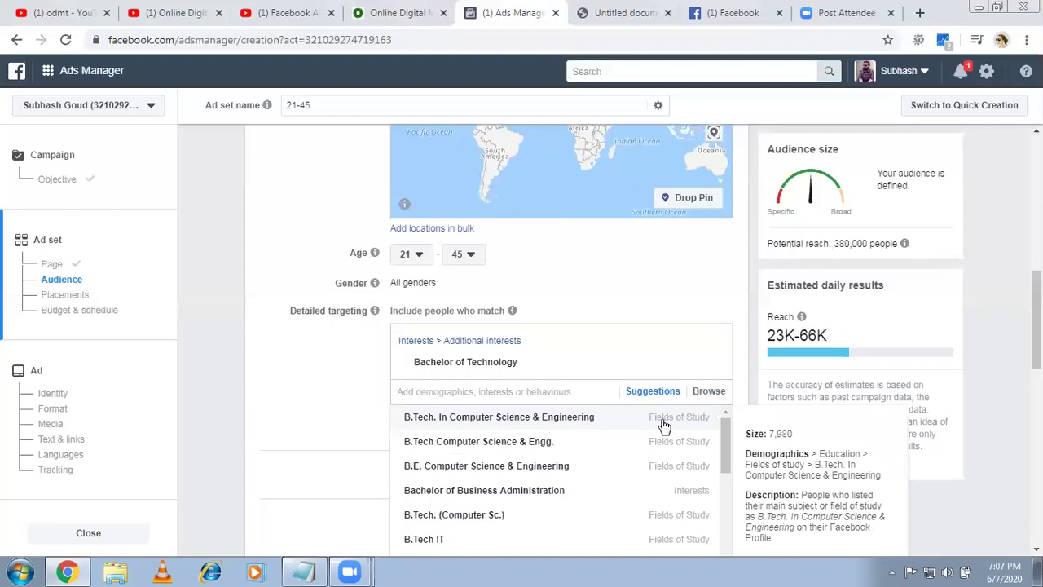
{"action": "left_click", "coordinate": [666, 450]}
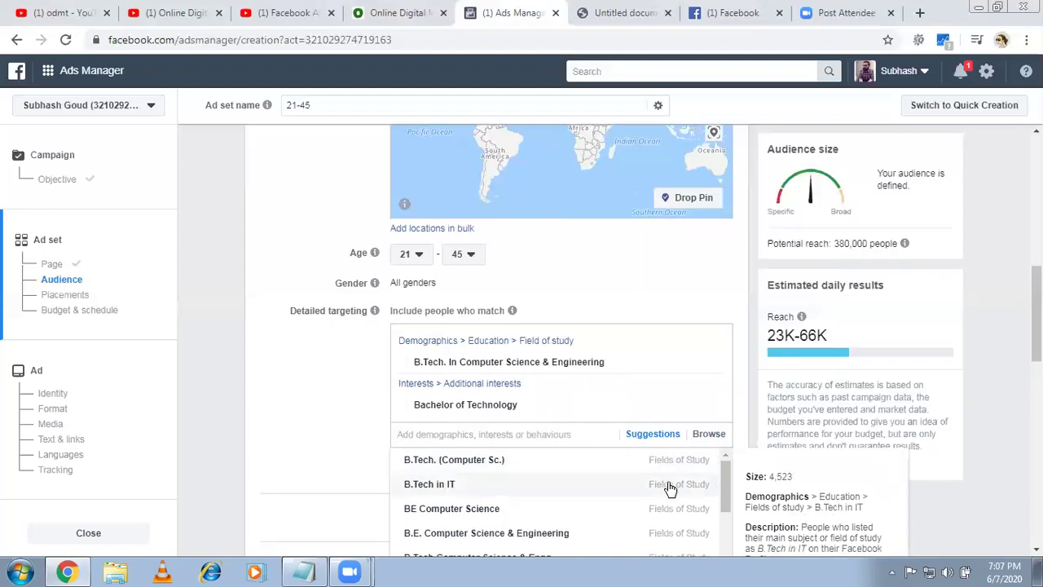
{"action": "left_click", "coordinate": [669, 487]}
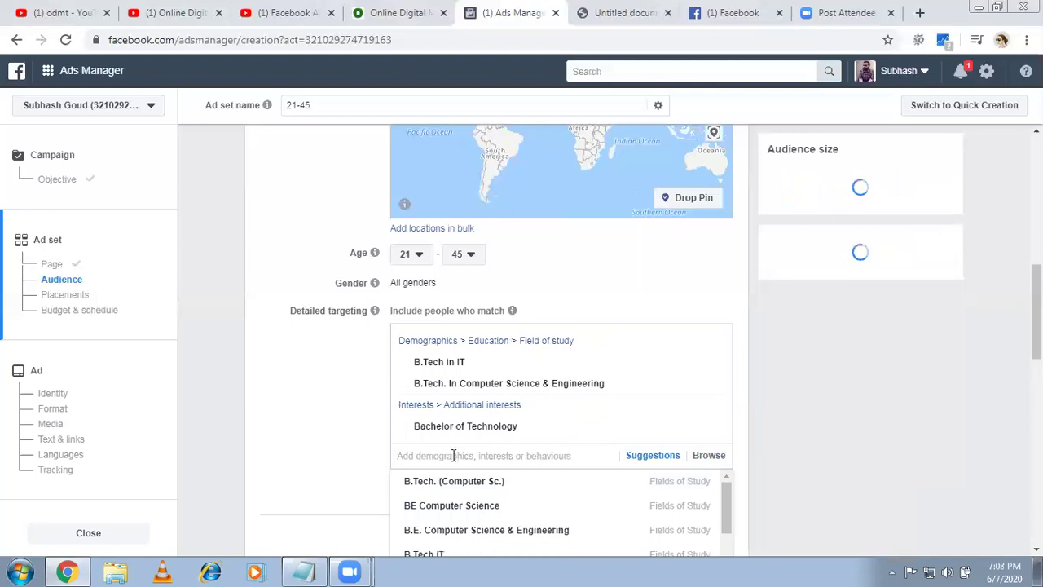
- Add the interests Mini-MBA and Master of Business Administration and the field of study Bachelor of Science in Computer Science to detailed targeting
{"action": "type", "text": "MBA"}
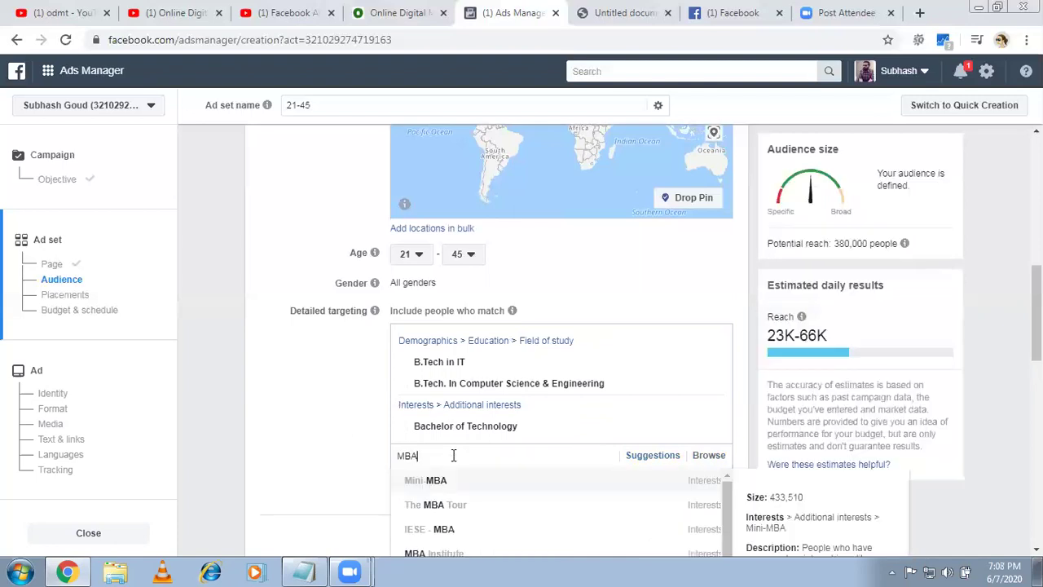
{"action": "left_click", "coordinate": [708, 482]}
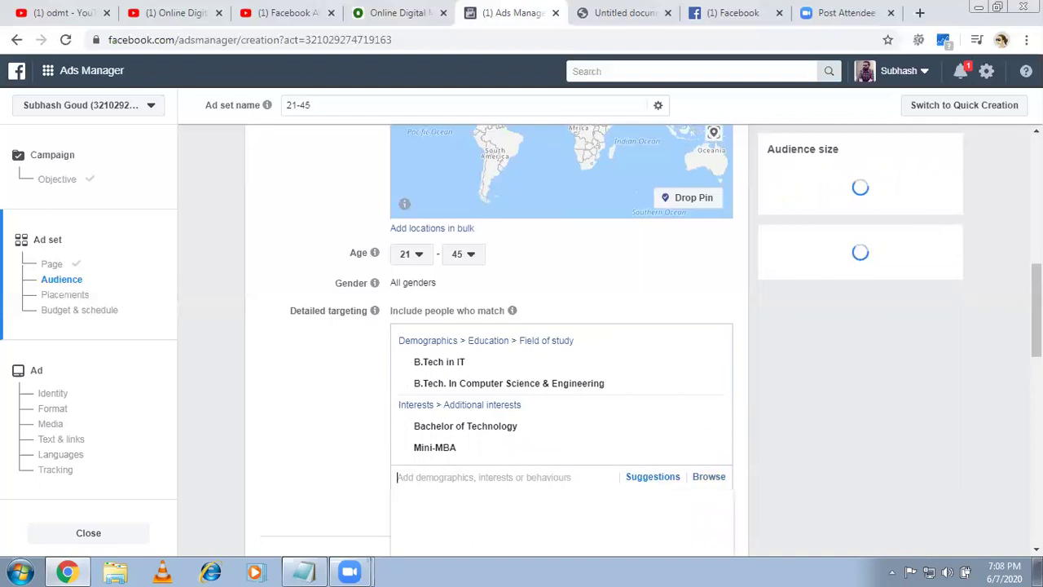
{"action": "left_click_drag", "start_coordinate": [1036, 311], "coordinate": [1036, 340]}
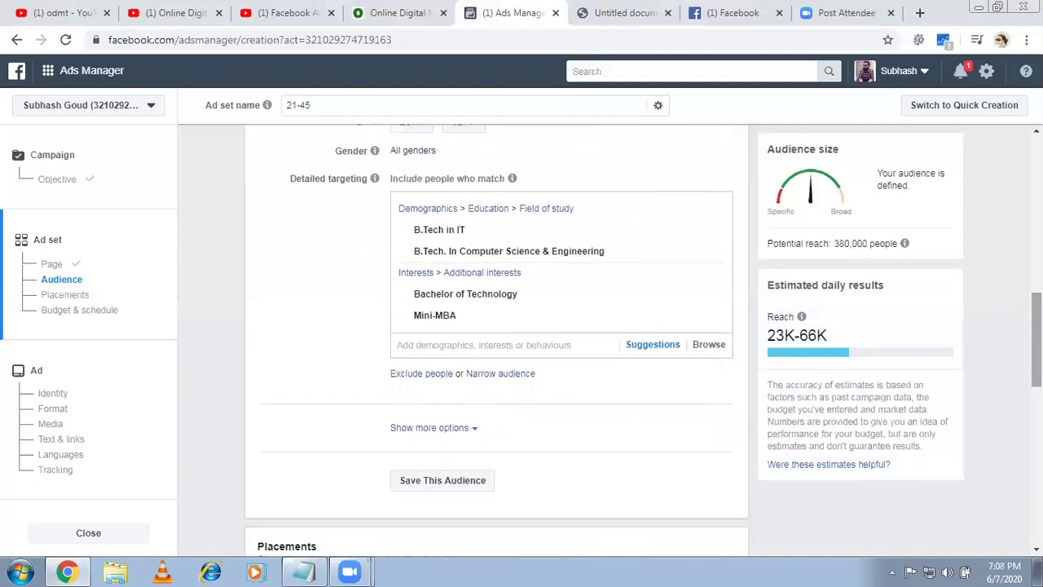
{"action": "left_click", "coordinate": [657, 348]}
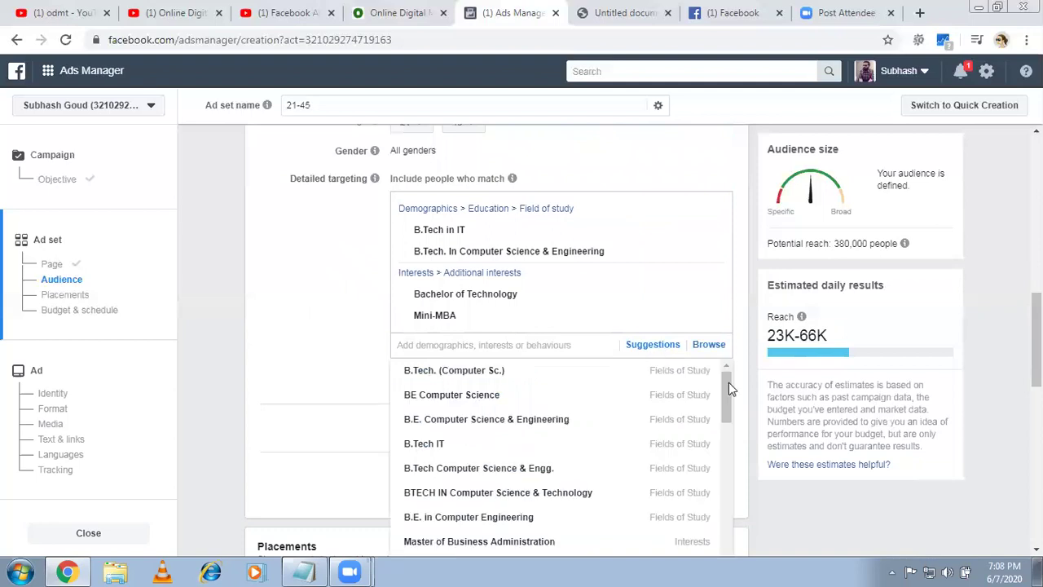
{"action": "mouse_move", "coordinate": [725, 383]}
{"action": "left_click_drag", "start_coordinate": [723, 399], "coordinate": [724, 408]}
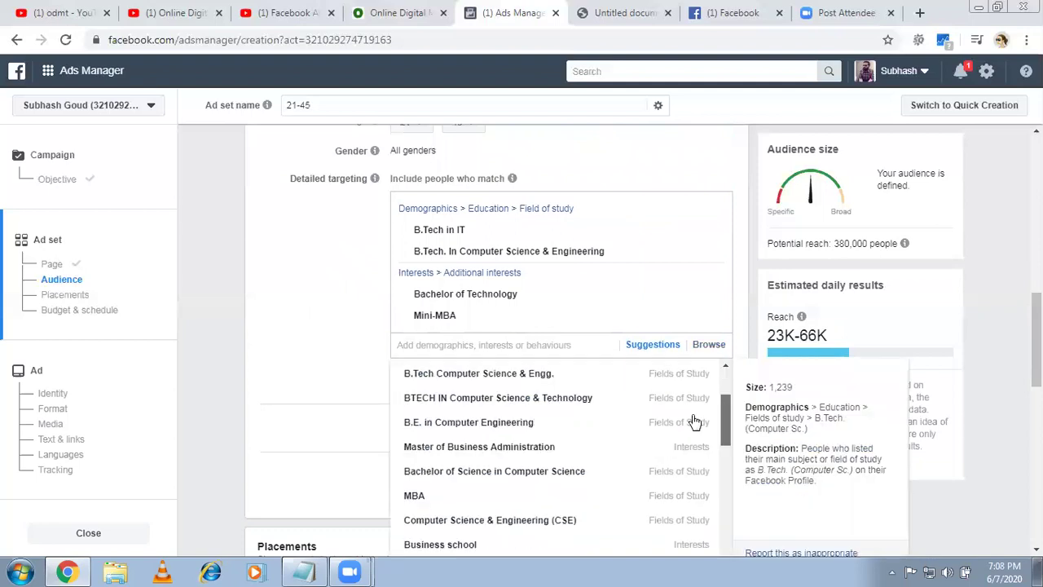
{"action": "mouse_move", "coordinate": [685, 447]}
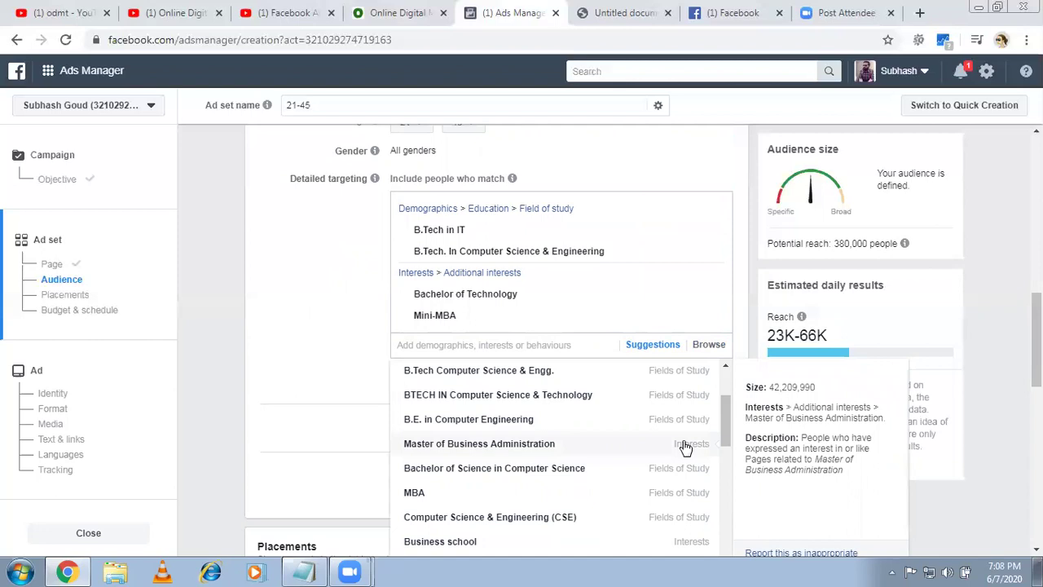
{"action": "left_click", "coordinate": [685, 447]}
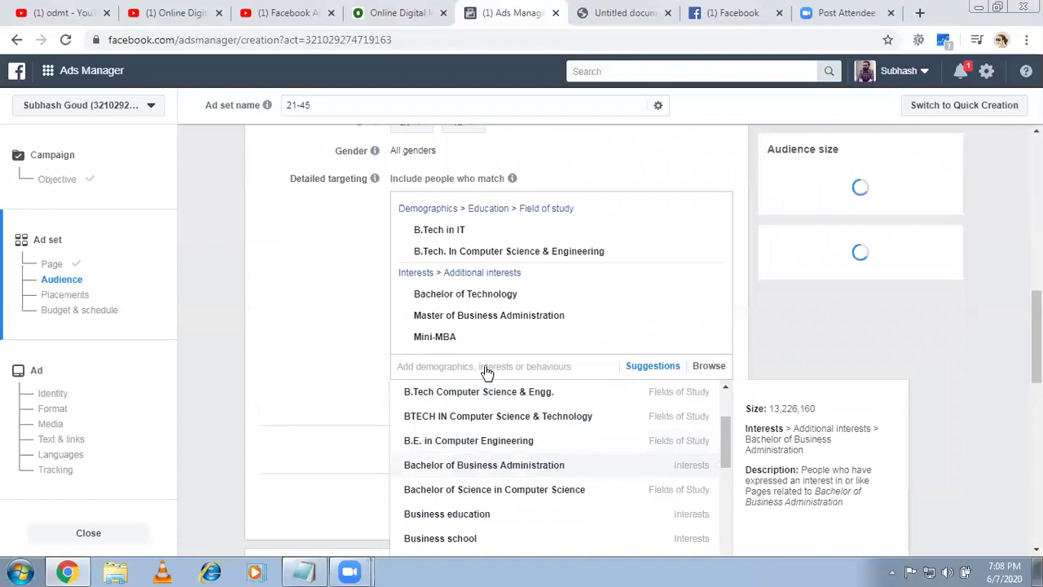
{"action": "left_click", "coordinate": [494, 489]}
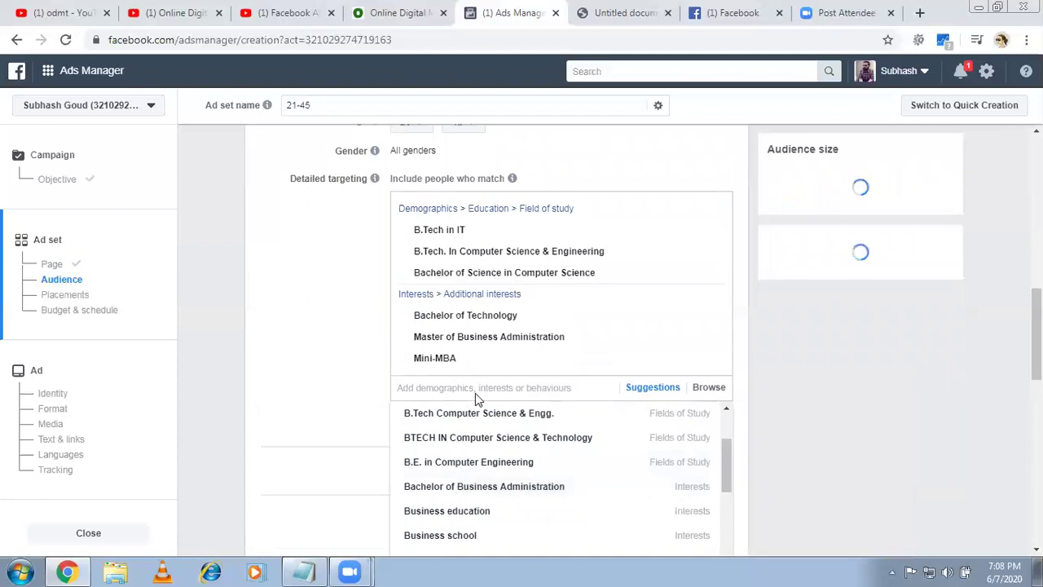
- Search detailed targeting for business and add the Small business interest
{"action": "left_click", "coordinate": [473, 388]}
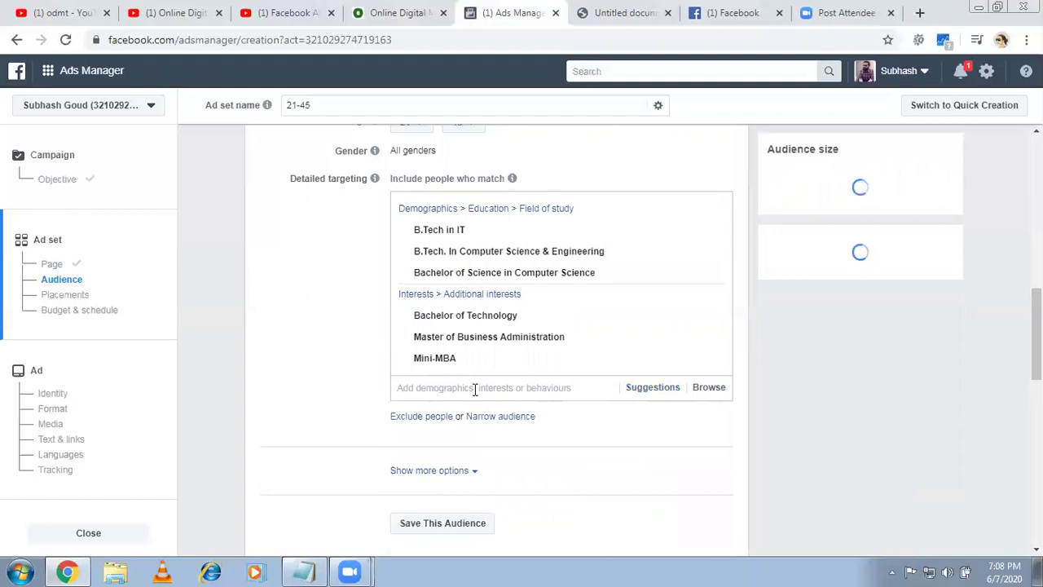
{"action": "left_click", "coordinate": [474, 388]}
{"action": "type", "text": "bu"}
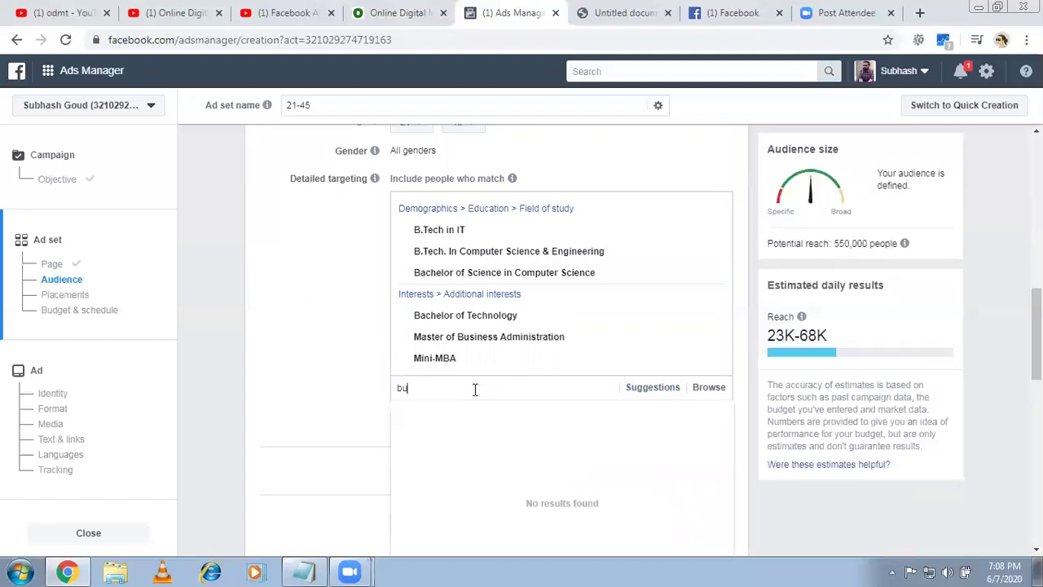
{"action": "type", "text": "siness"}
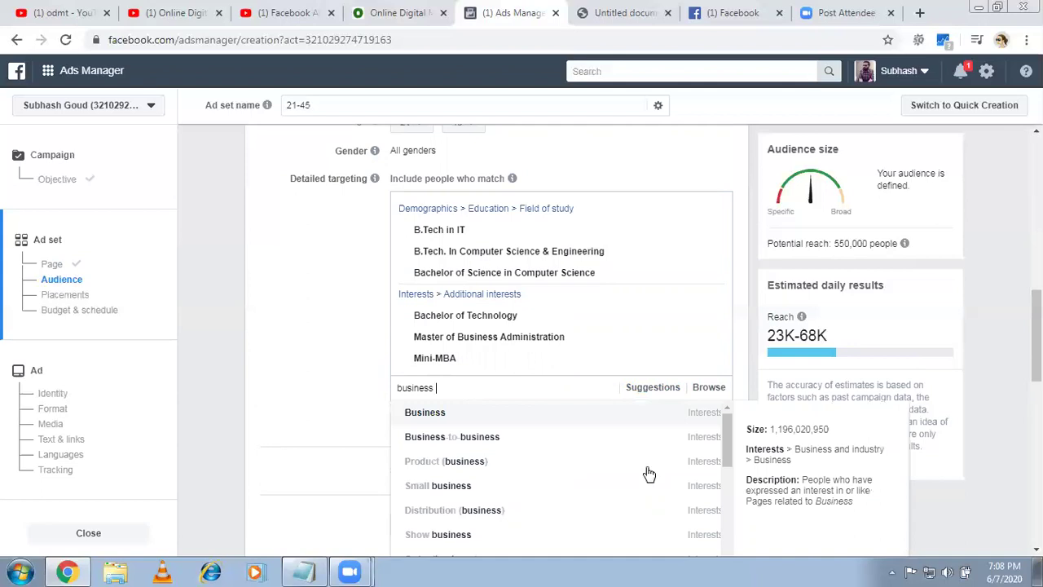
{"action": "left_click", "coordinate": [698, 486]}
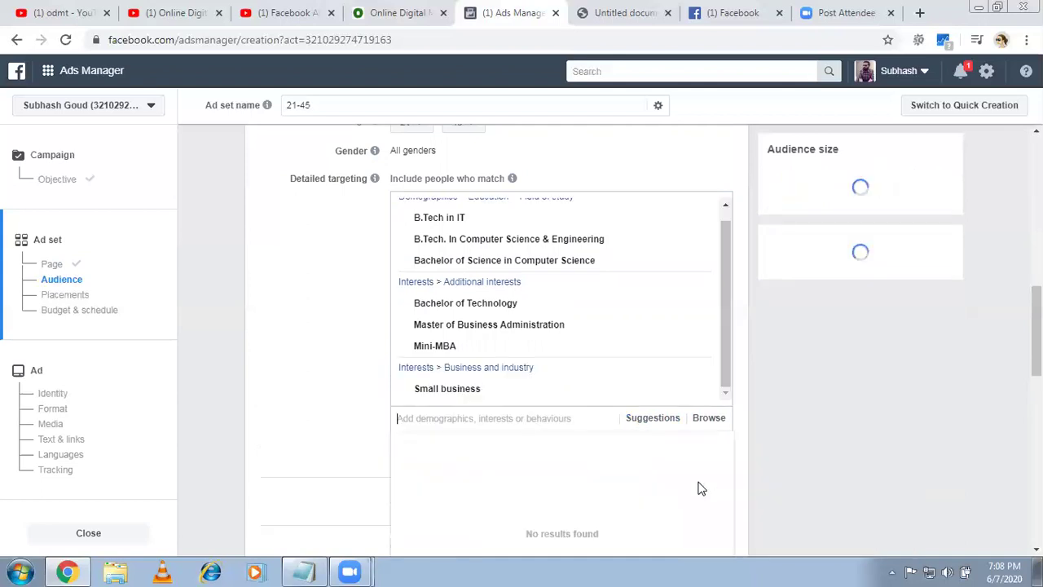
- Add the Small business owners behaviour from the suggestions to detailed targeting and review the audience settings
{"action": "left_click", "coordinate": [653, 418]}
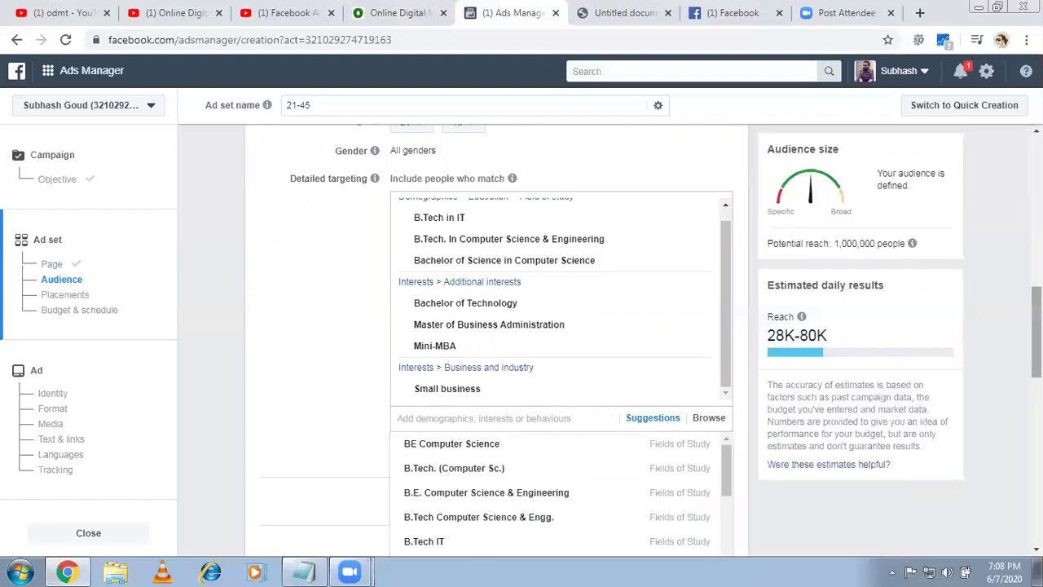
{"action": "scroll", "coordinate": [739, 437], "scroll_direction": "down", "scroll_amount": 2}
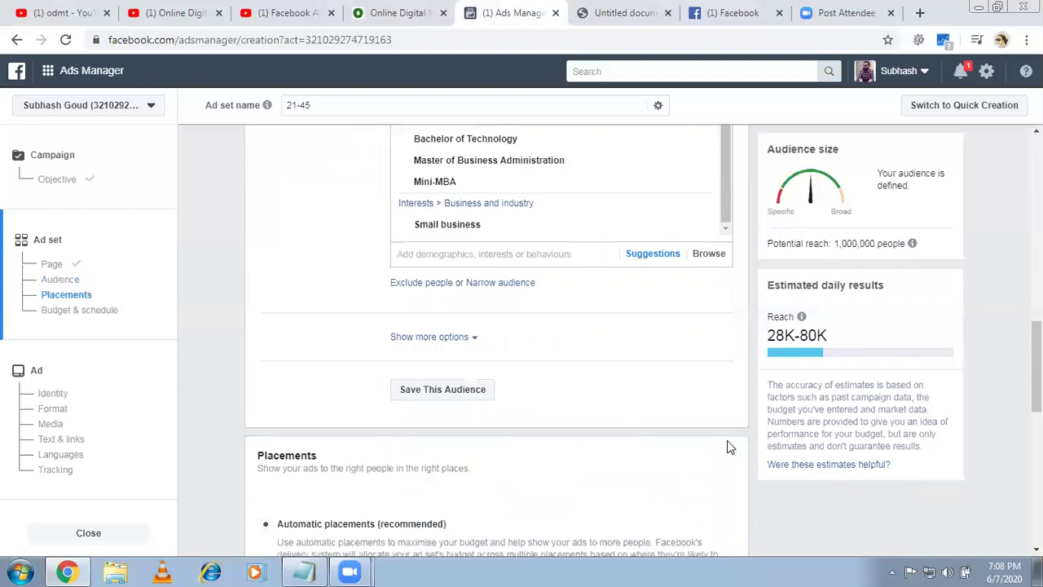
{"action": "left_click", "coordinate": [652, 254]}
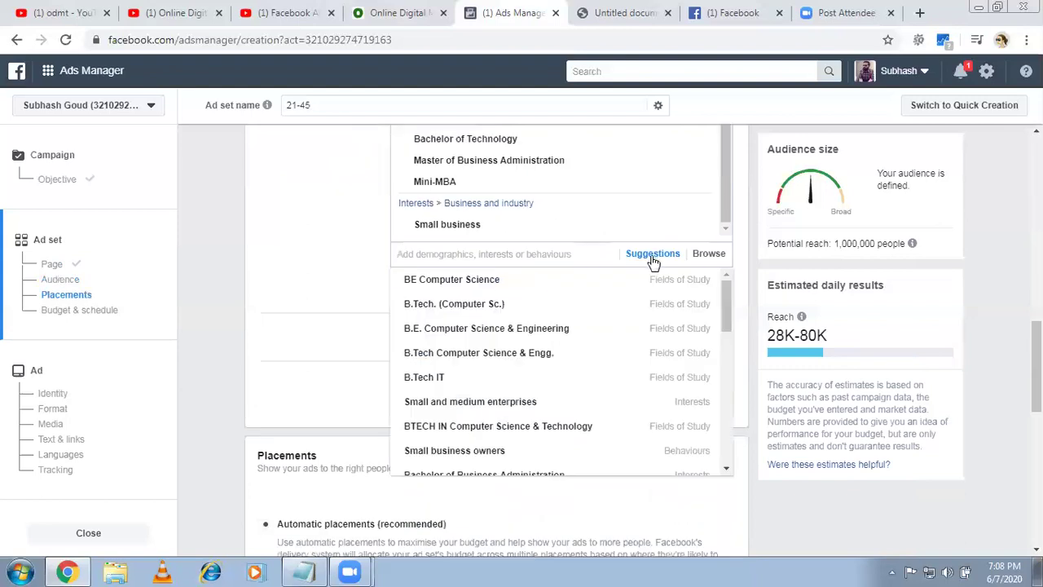
{"action": "left_click", "coordinate": [687, 451]}
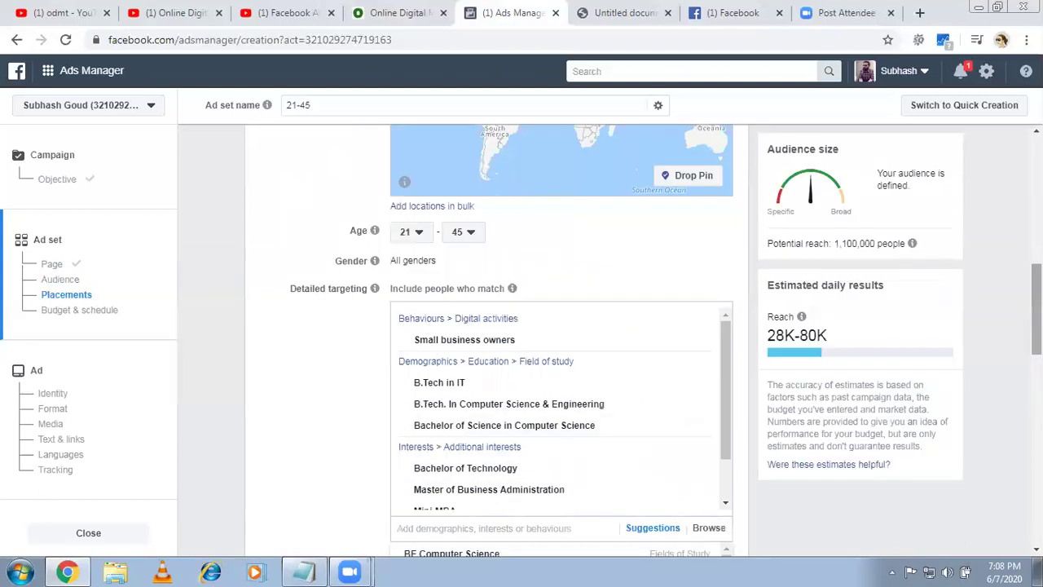
{"action": "scroll", "coordinate": [561, 341], "scroll_direction": "up", "scroll_amount": 2}
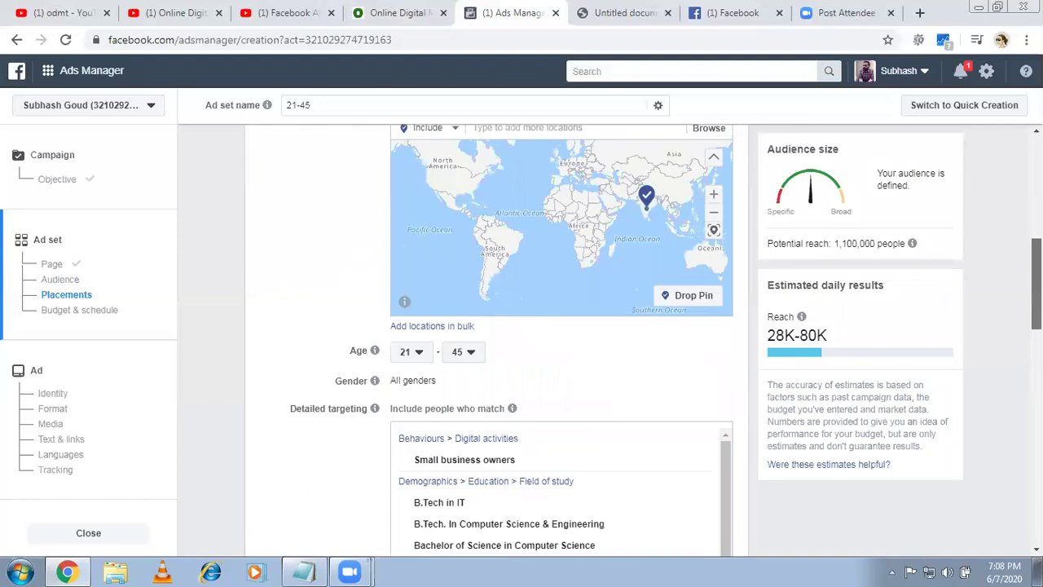
{"action": "scroll", "coordinate": [562, 341], "scroll_direction": "up", "scroll_amount": 1}
{"action": "scroll", "coordinate": [562, 340], "scroll_direction": "down", "scroll_amount": 1}
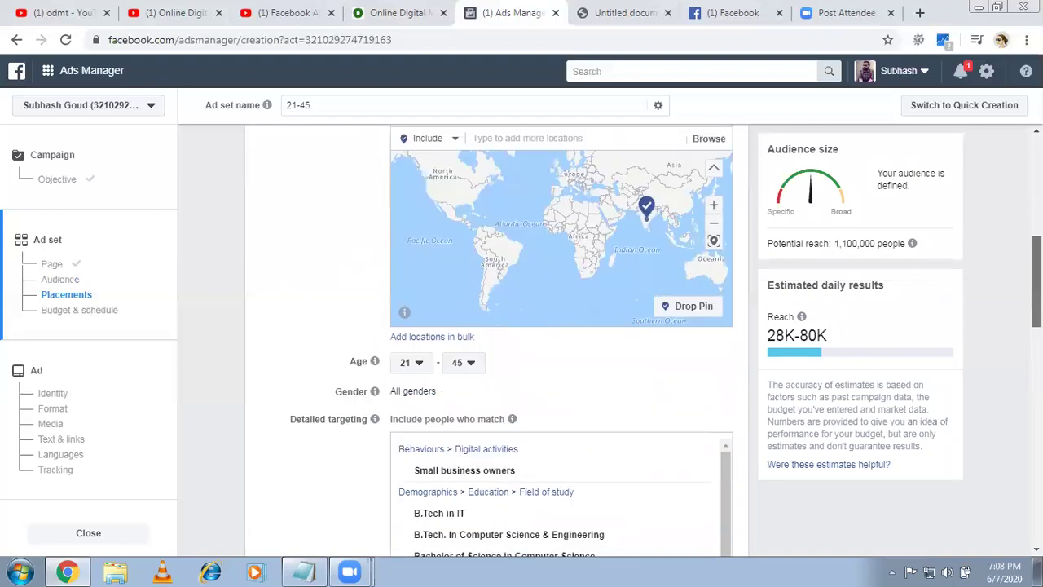
{"action": "scroll", "coordinate": [561, 341], "scroll_direction": "down", "scroll_amount": 2}
{"action": "left_click", "coordinate": [1036, 319]}
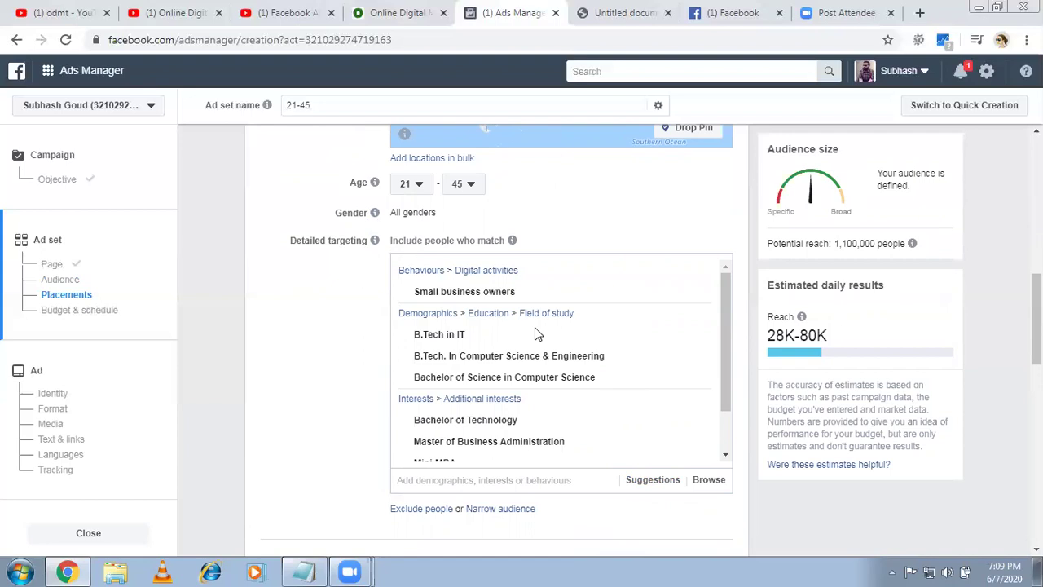
- Remove the Business and industry interests and the Digital activities behaviours from detailed targeting
{"action": "mouse_move", "coordinate": [535, 329]}
{"action": "mouse_move", "coordinate": [491, 299]}
{"action": "mouse_move", "coordinate": [662, 415]}
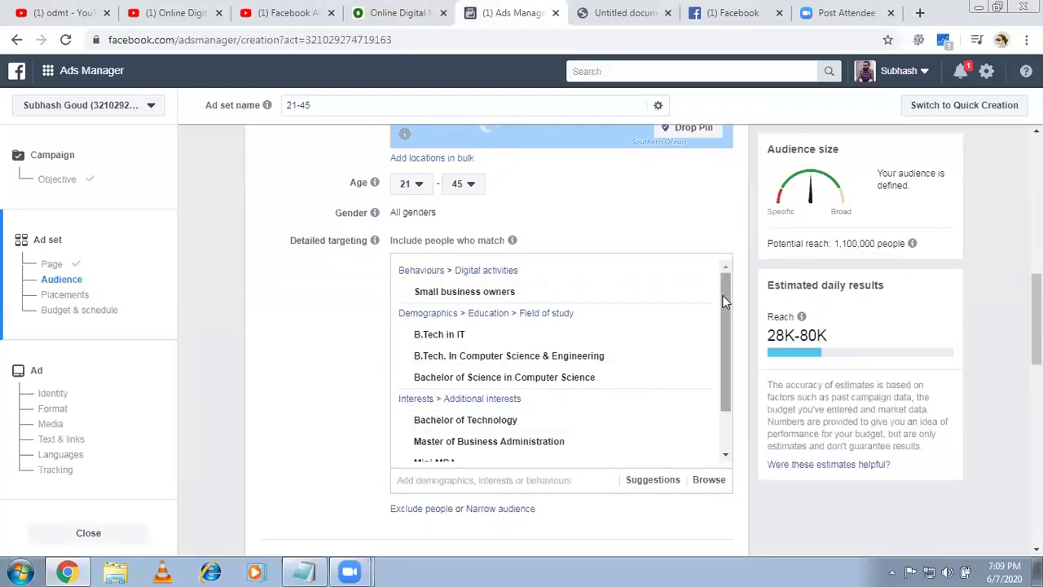
{"action": "scroll", "coordinate": [718, 342], "scroll_direction": "down", "scroll_amount": 1}
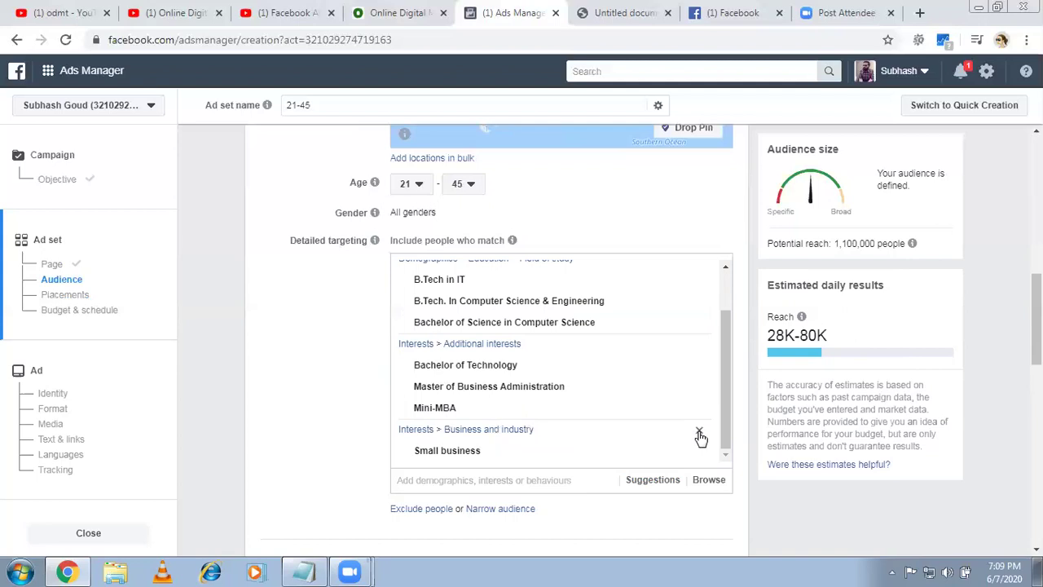
{"action": "left_click", "coordinate": [699, 431]}
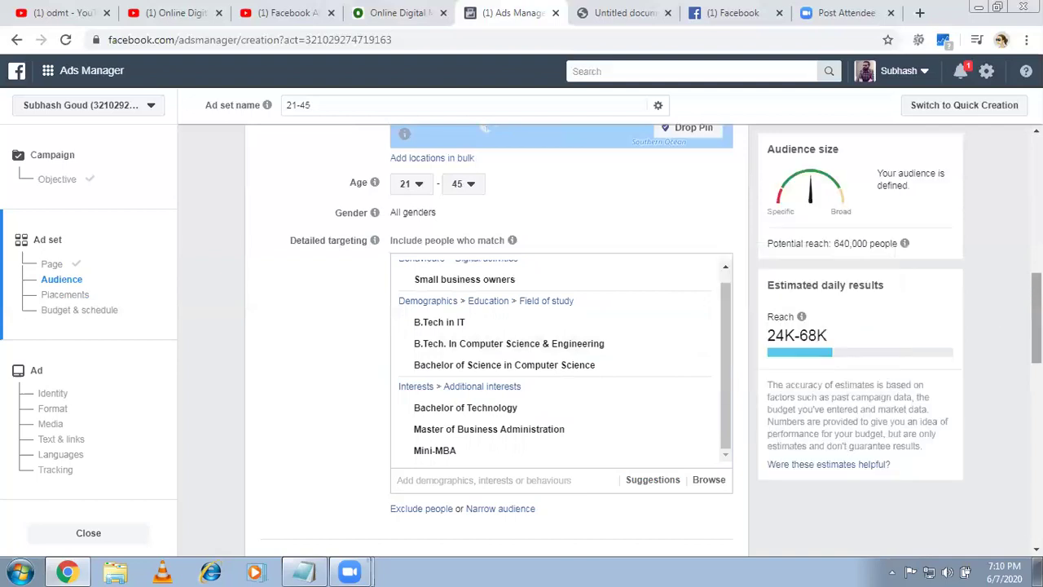
{"action": "left_click_drag", "start_coordinate": [1036, 318], "coordinate": [1036, 316]}
{"action": "left_click_drag", "start_coordinate": [728, 403], "coordinate": [728, 387]}
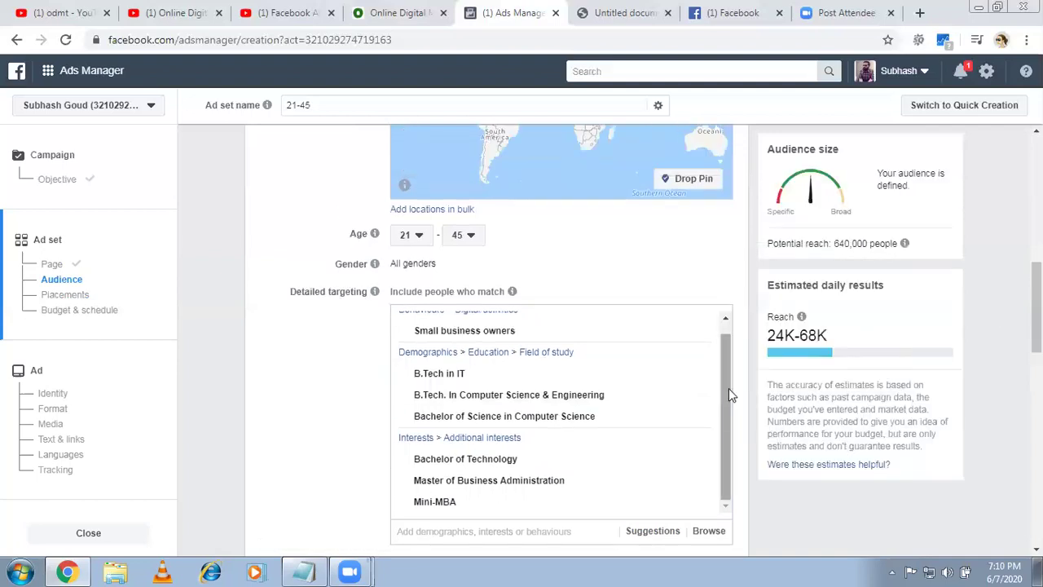
{"action": "mouse_move", "coordinate": [693, 327]}
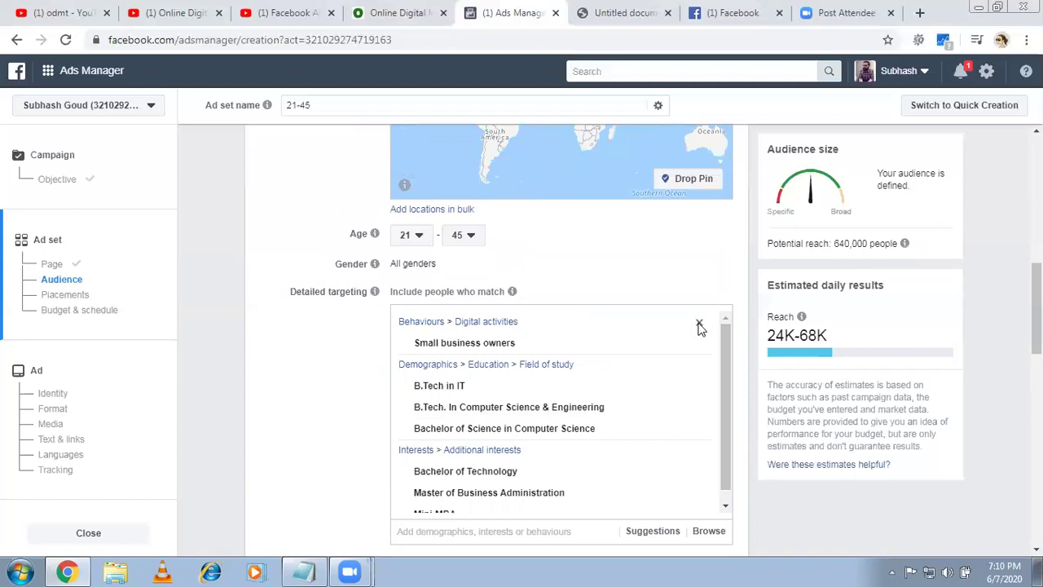
{"action": "left_click", "coordinate": [699, 324]}
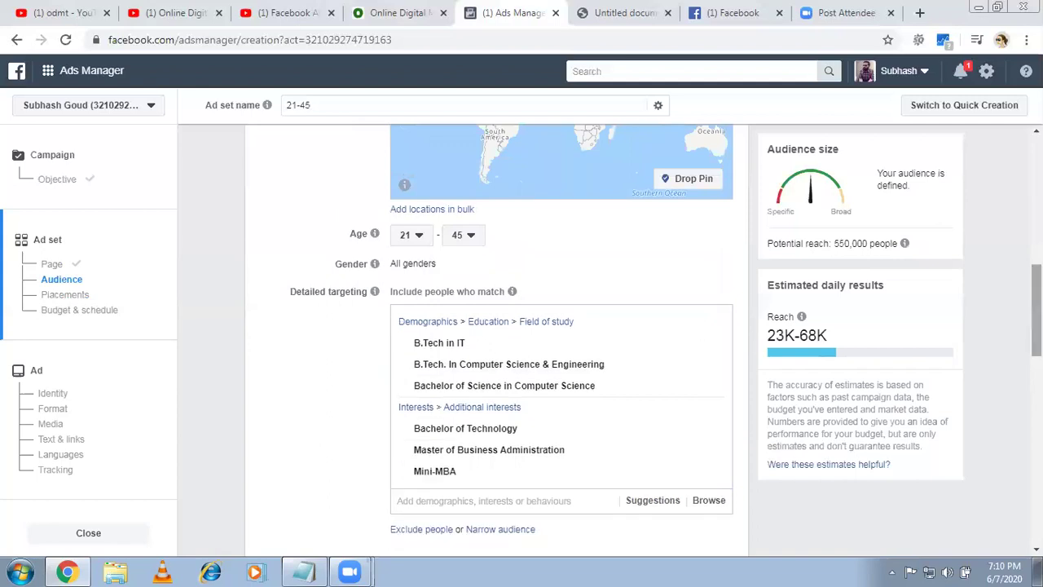
- Start narrowing the audience with an additional must-also-match condition and remove that empty condition
{"action": "scroll", "coordinate": [488, 326], "scroll_direction": "down", "scroll_amount": 2}
{"action": "scroll", "coordinate": [497, 326], "scroll_direction": "down", "scroll_amount": 1}
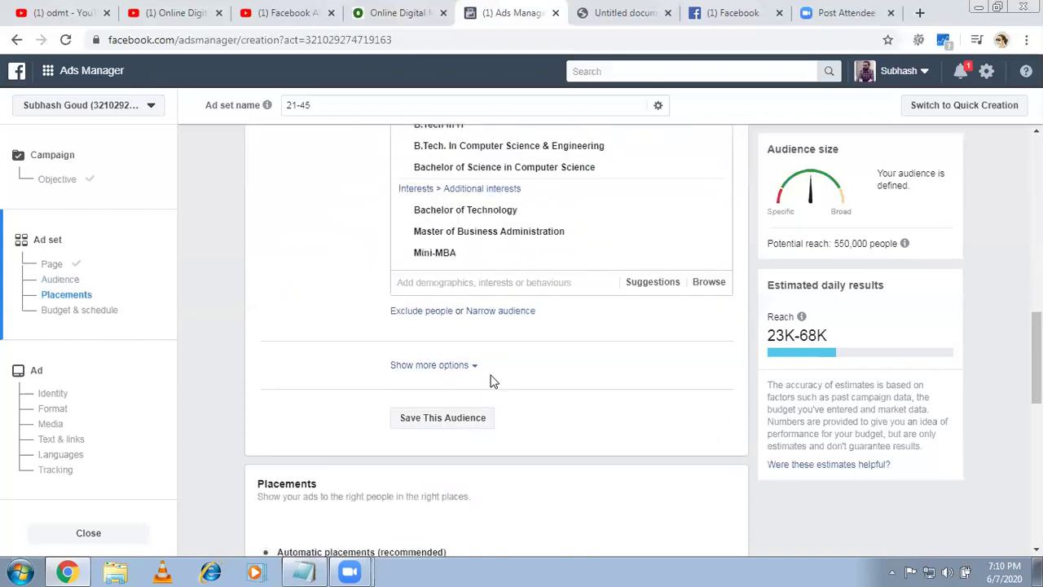
{"action": "left_click", "coordinate": [506, 312]}
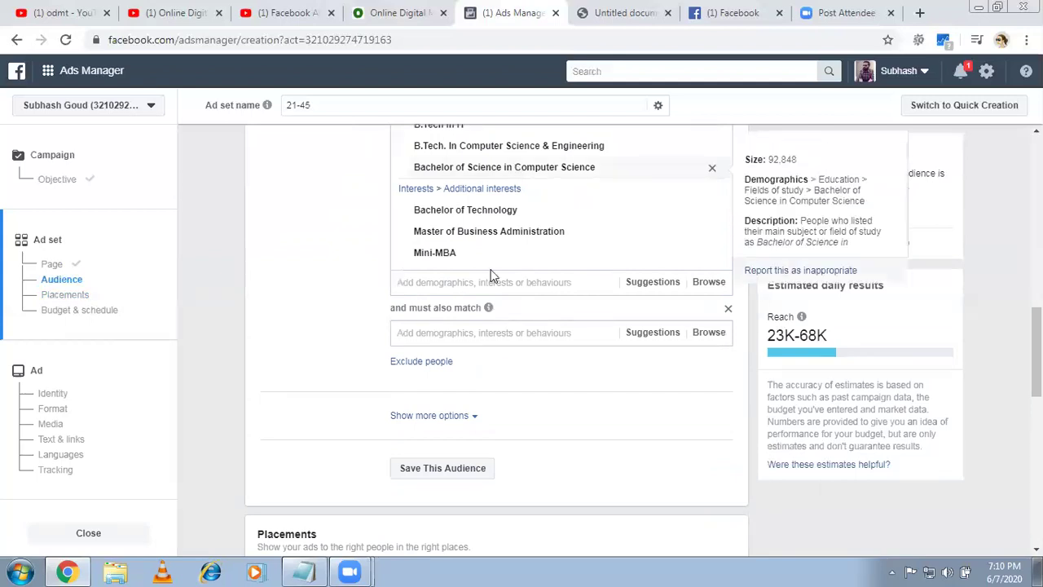
{"action": "left_click", "coordinate": [484, 332]}
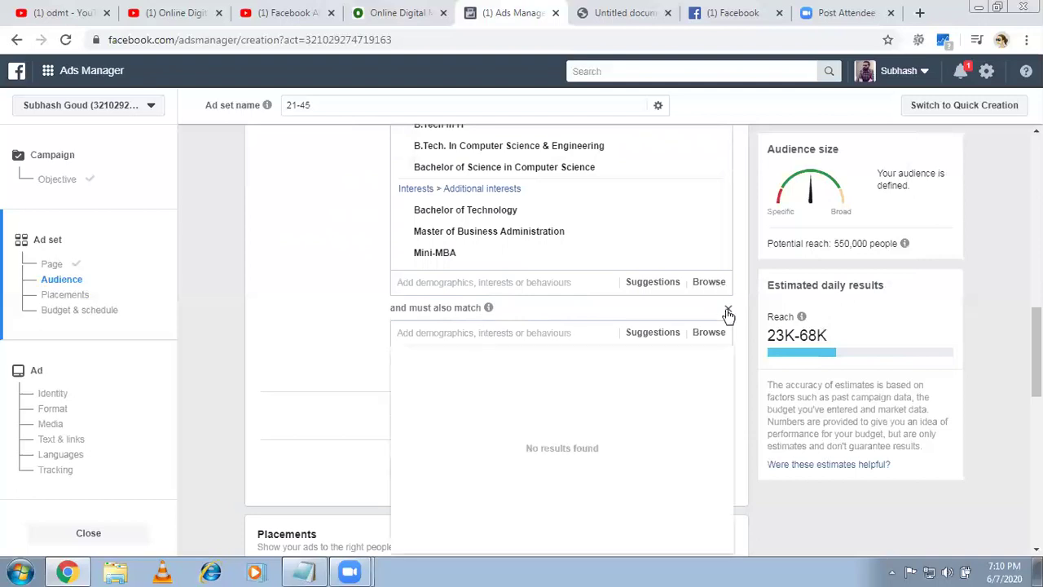
{"action": "left_click", "coordinate": [728, 312]}
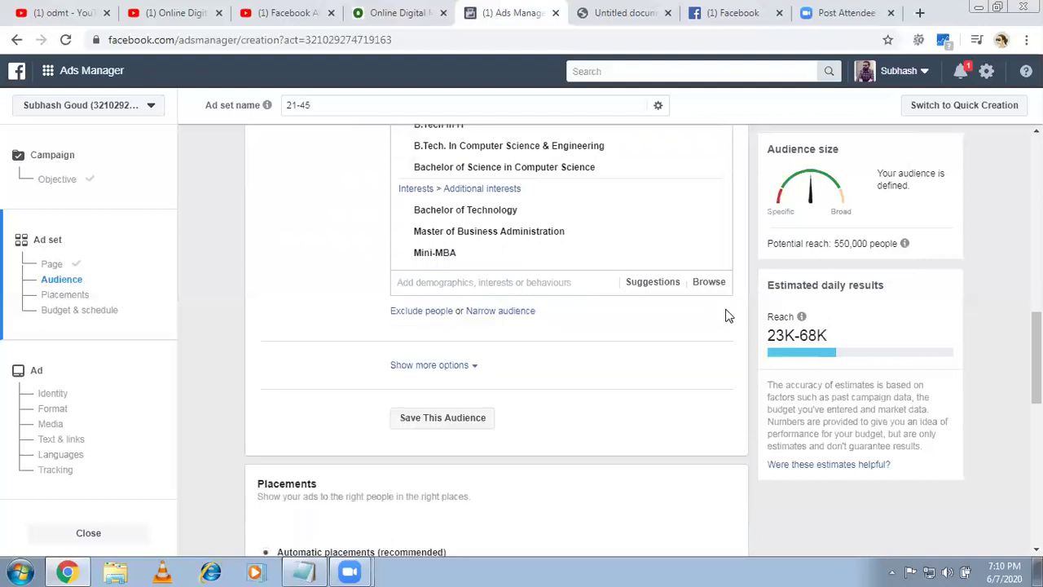
- Show the additional audience options and examine the available connection types for Facebook Pages and apps
{"action": "left_click", "coordinate": [472, 366]}
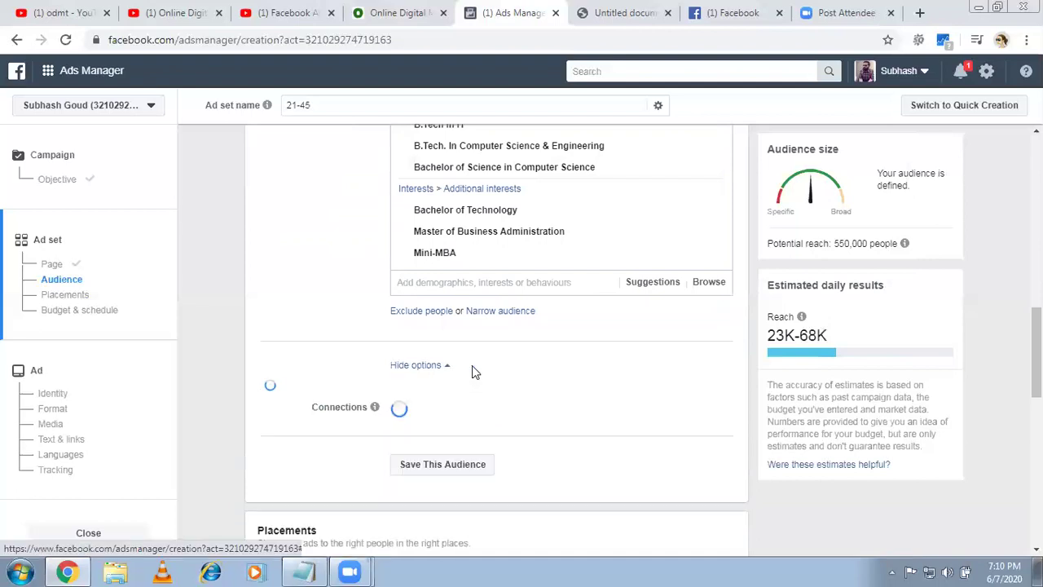
{"action": "left_click", "coordinate": [707, 418]}
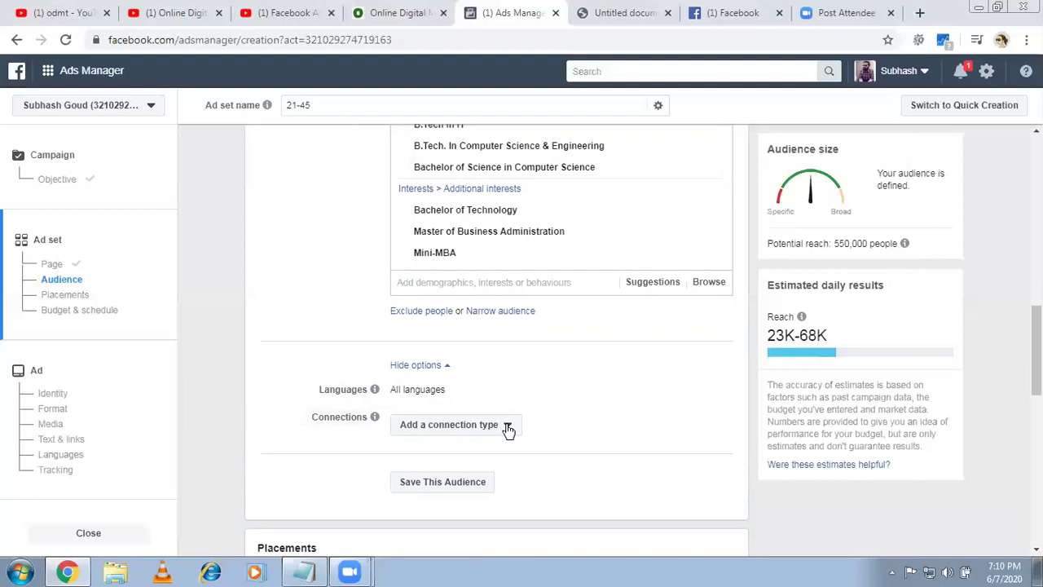
{"action": "left_click", "coordinate": [505, 425]}
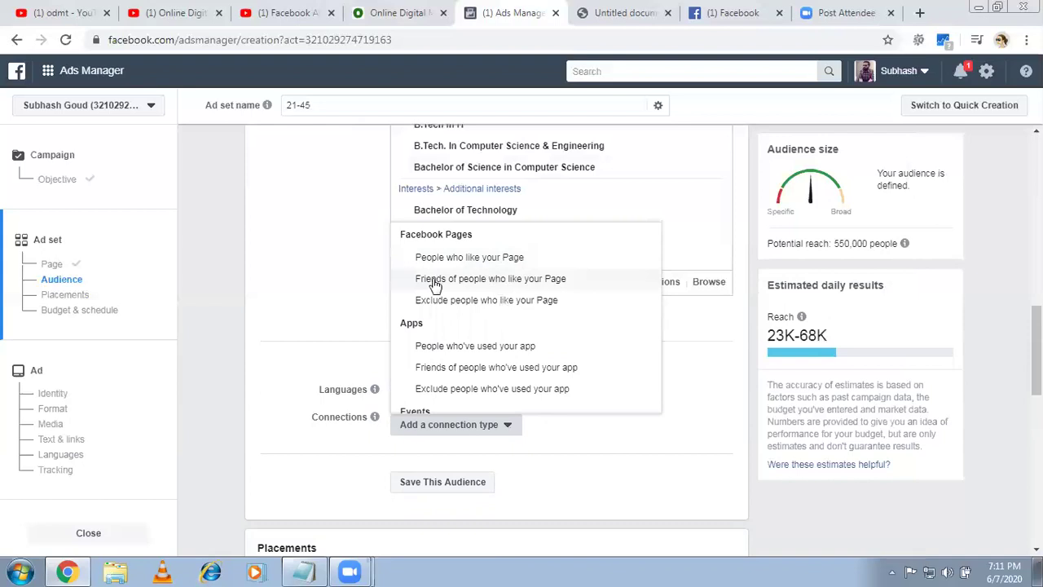
{"action": "left_click", "coordinate": [290, 318]}
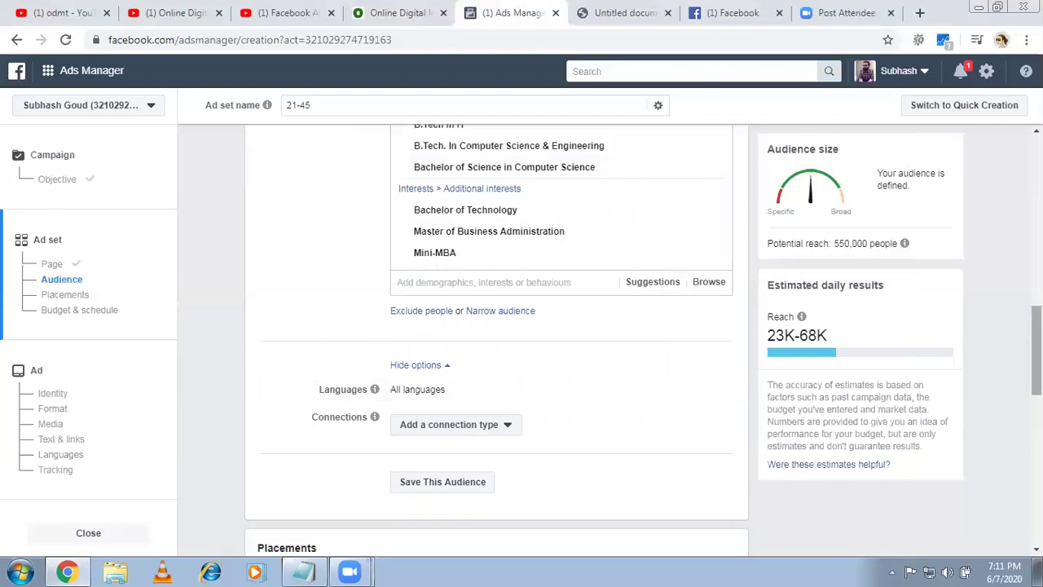
- Review the location, age and detailed targeting settings, and save the audience under the name ODMT Stduents
{"action": "scroll", "coordinate": [497, 325], "scroll_direction": "up", "scroll_amount": 3}
{"action": "scroll", "coordinate": [497, 326], "scroll_direction": "up", "scroll_amount": 4}
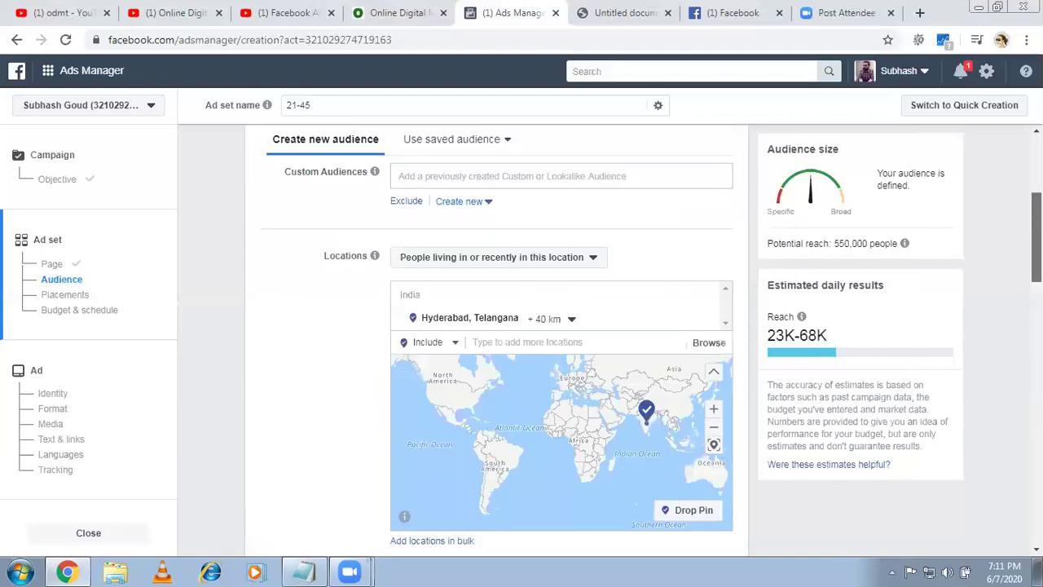
{"action": "scroll", "coordinate": [497, 326], "scroll_direction": "down", "scroll_amount": 3}
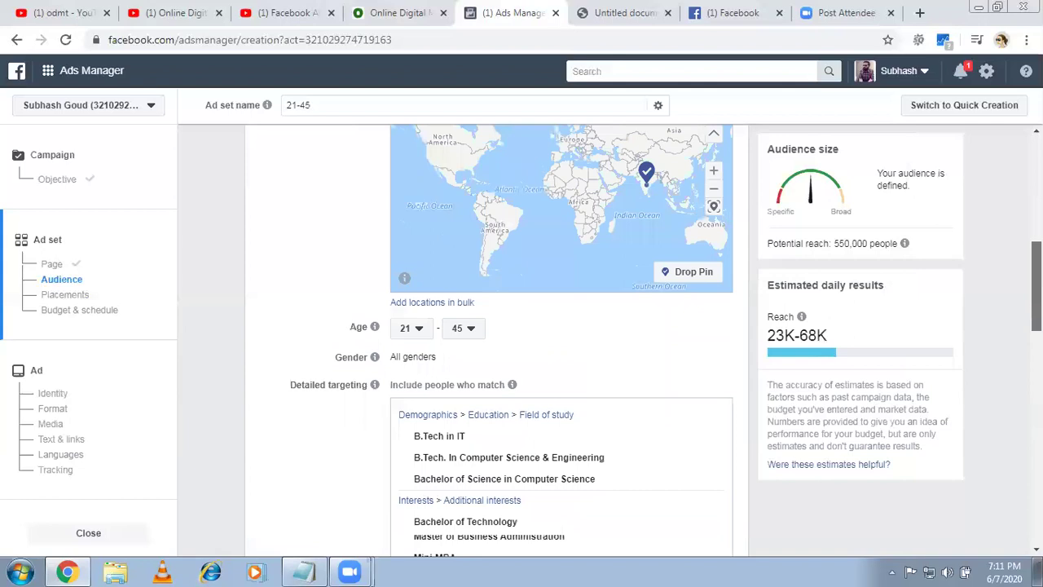
{"action": "scroll", "coordinate": [497, 325], "scroll_direction": "down", "scroll_amount": 1}
{"action": "scroll", "coordinate": [497, 326], "scroll_direction": "down", "scroll_amount": 1}
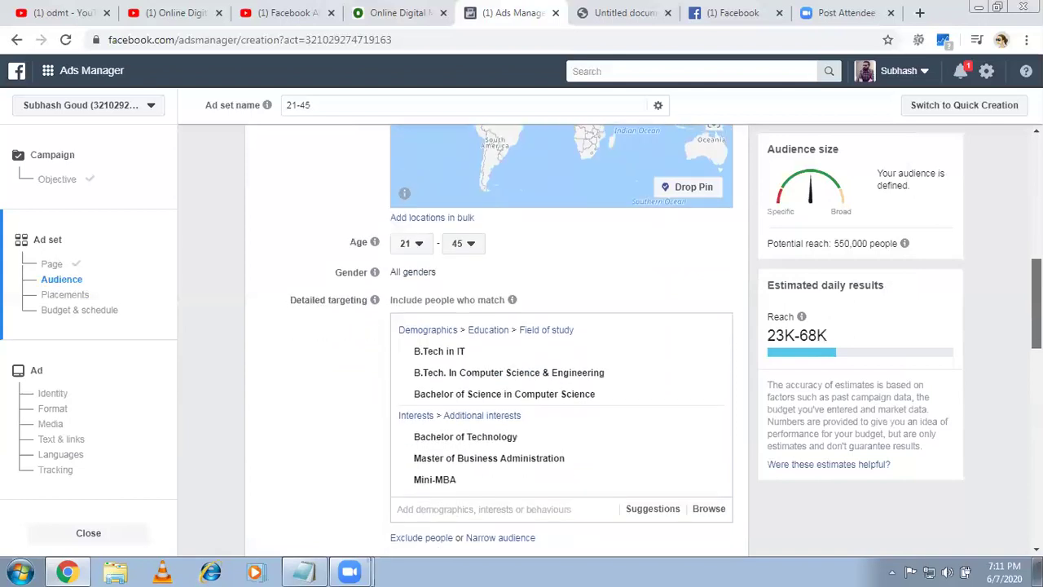
{"action": "scroll", "coordinate": [497, 326], "scroll_direction": "down", "scroll_amount": 2}
{"action": "scroll", "coordinate": [507, 431], "scroll_direction": "down", "scroll_amount": 2}
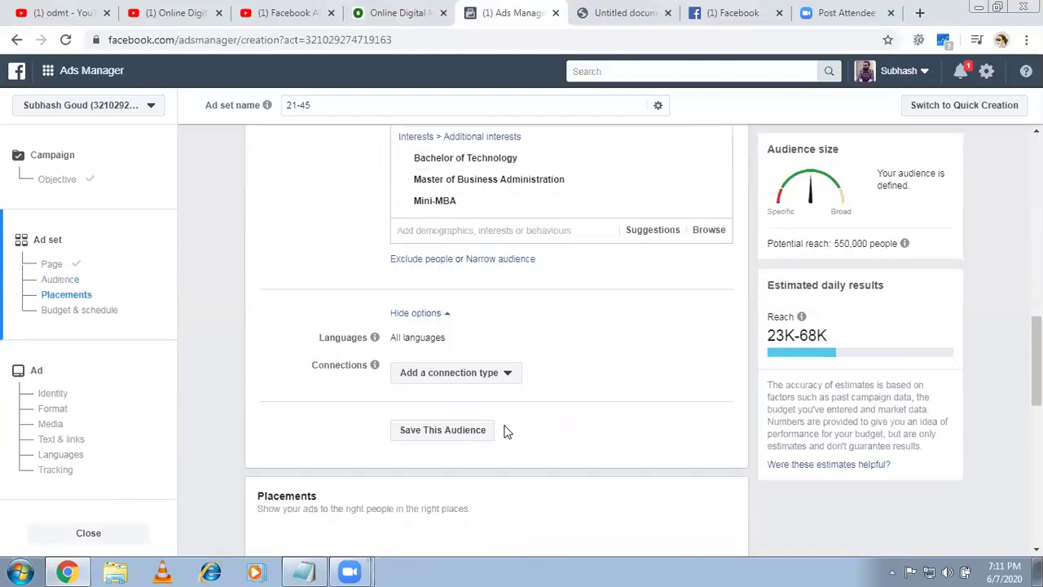
{"action": "left_click", "coordinate": [455, 434]}
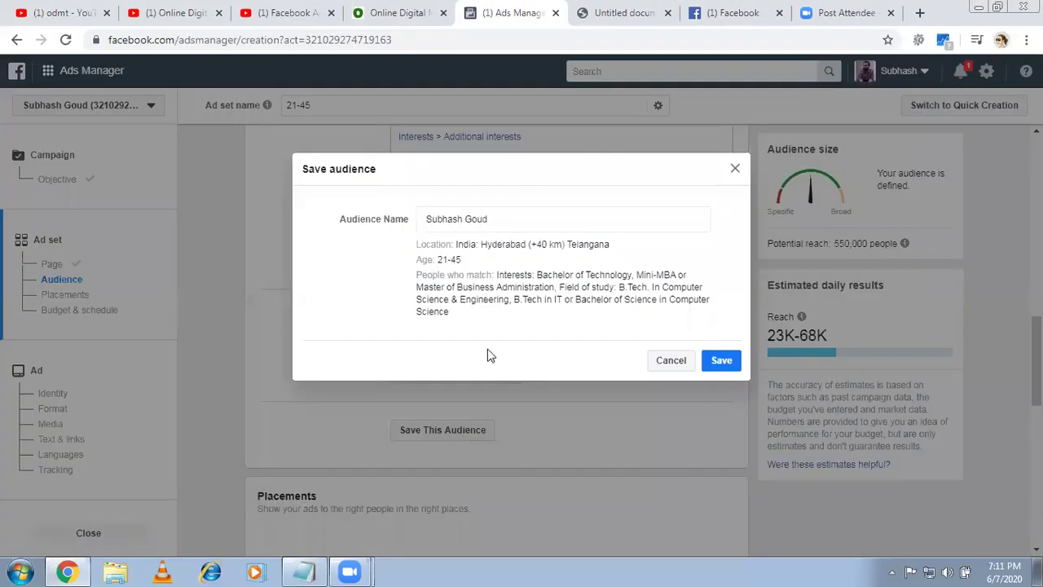
{"action": "left_click", "coordinate": [505, 216]}
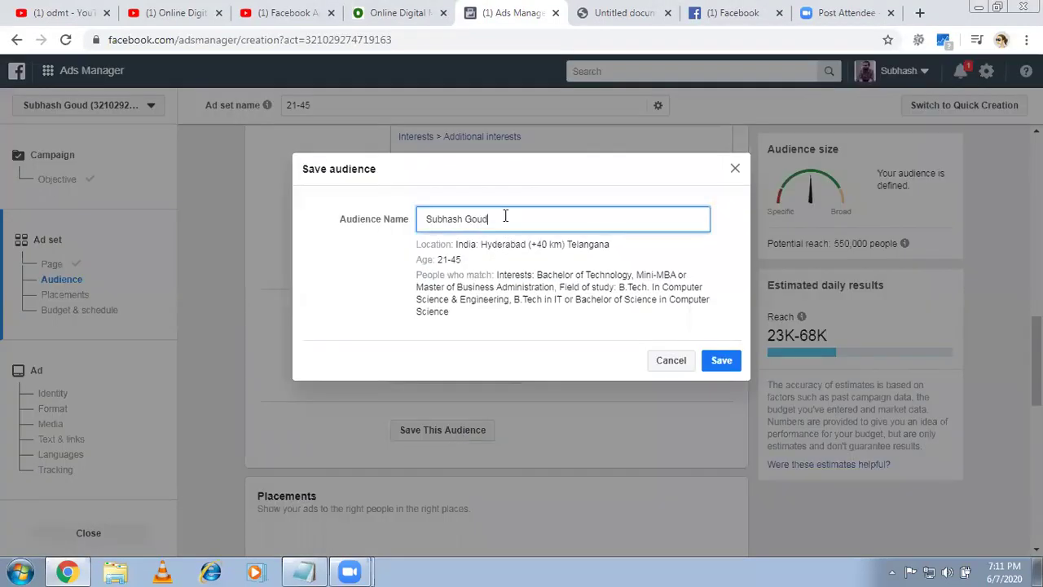
{"action": "key", "text": "ctrl+a"}
{"action": "type", "text": "ODMT Stduents"}
{"action": "left_click", "coordinate": [723, 361]}
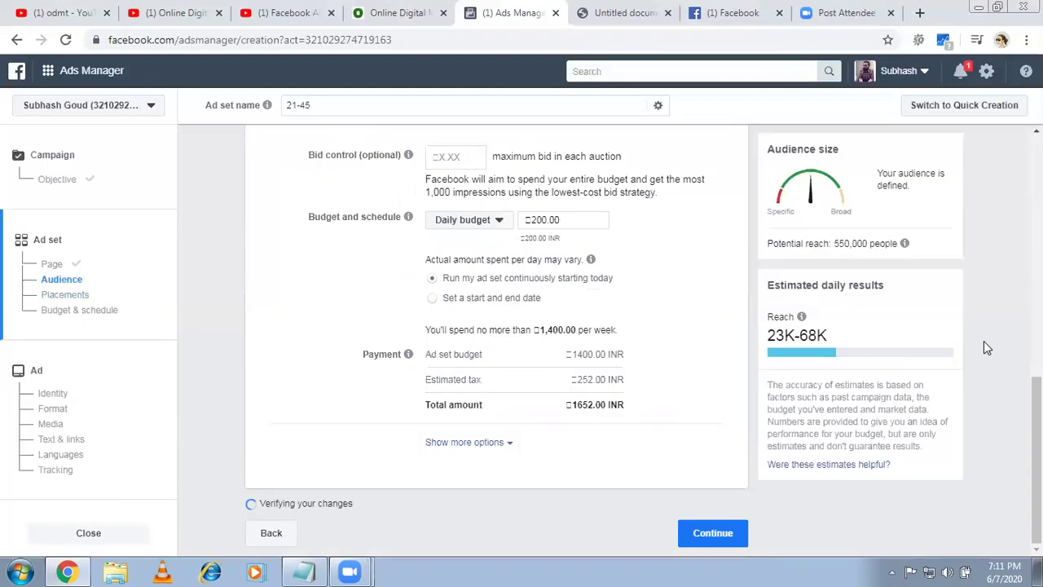
- Switch to the Untitled document PDF and read what the ad set level covers in the Facebook Ads account structure
{"action": "left_click", "coordinate": [622, 11]}
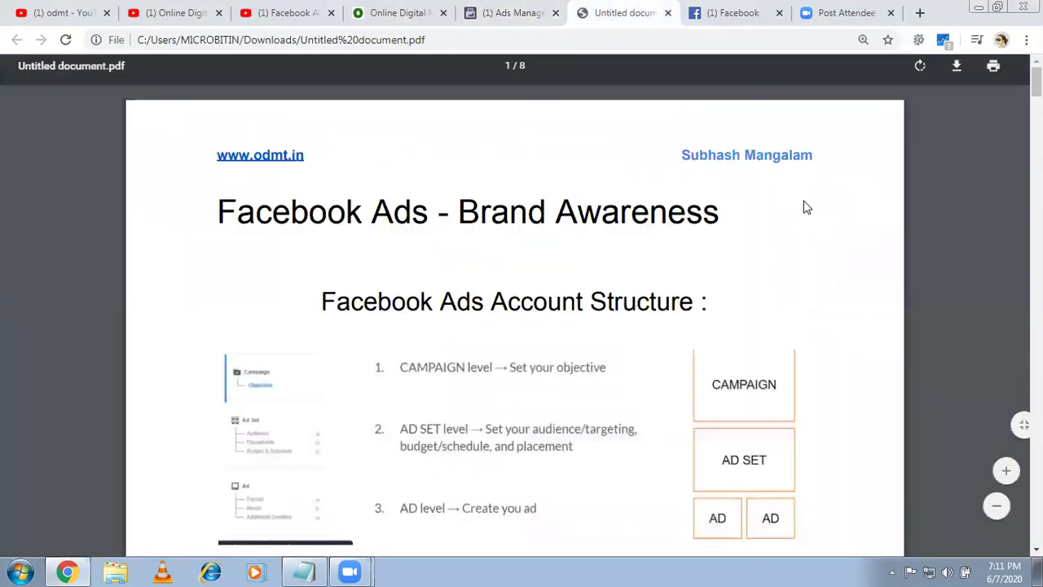
{"action": "scroll", "coordinate": [803, 202], "scroll_direction": "down", "scroll_amount": 1}
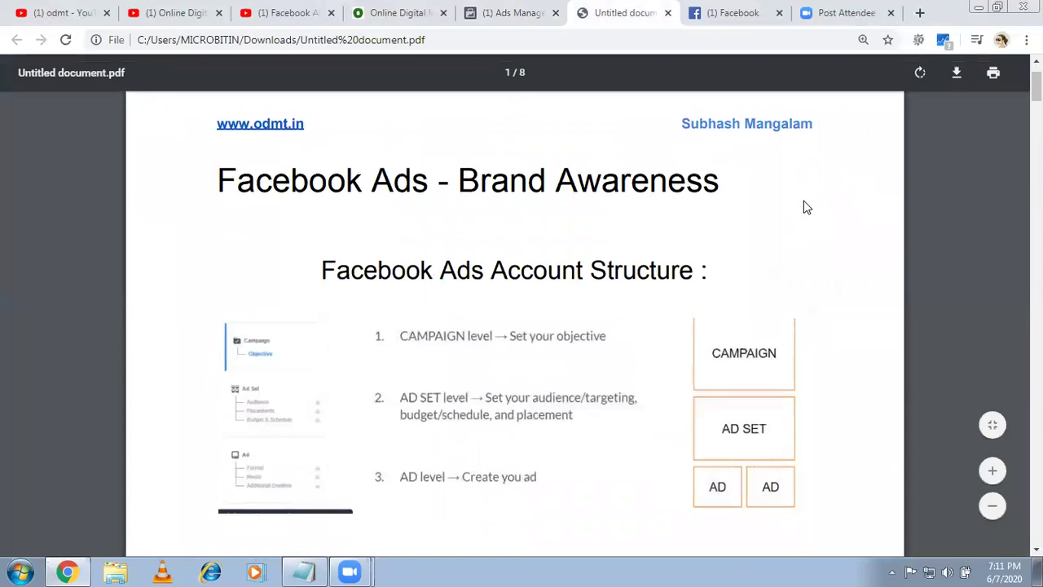
{"action": "scroll", "coordinate": [803, 201], "scroll_direction": "down", "scroll_amount": 3}
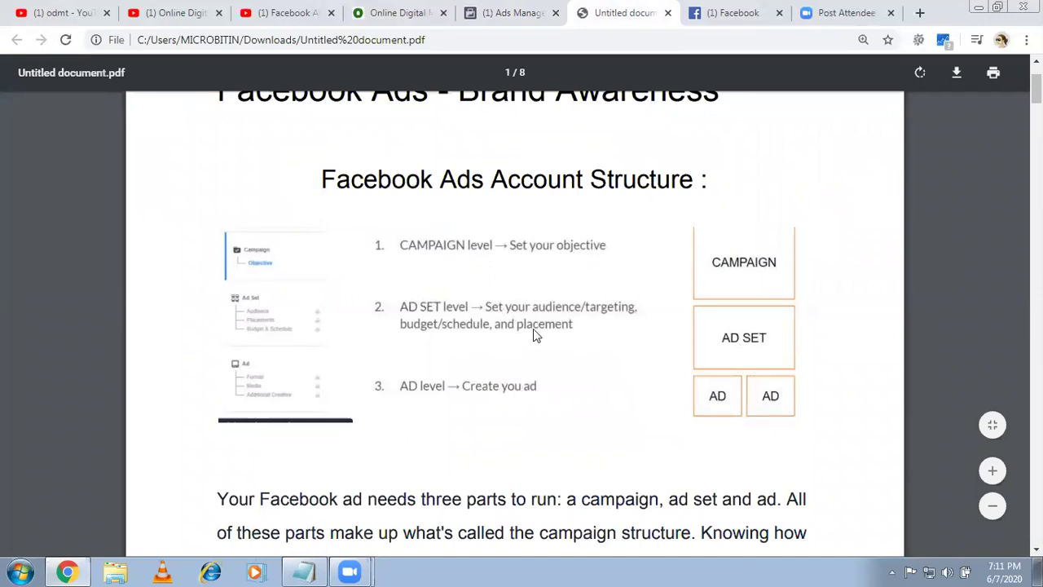
- Return to Ads Manager and set the ad set's placements to Manual placements
{"action": "left_click", "coordinate": [501, 8]}
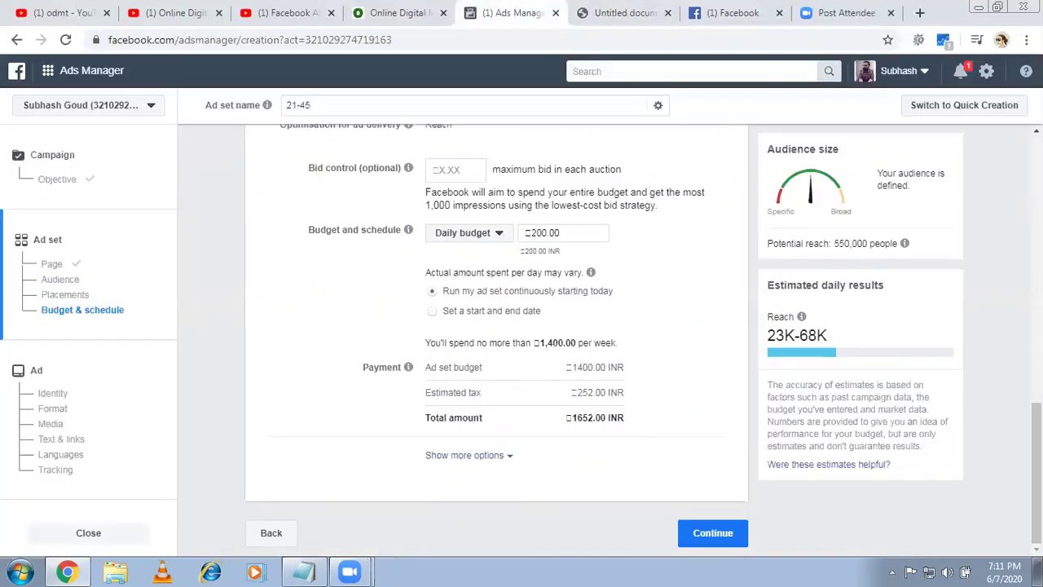
{"action": "scroll", "coordinate": [496, 326], "scroll_direction": "up", "scroll_amount": 1}
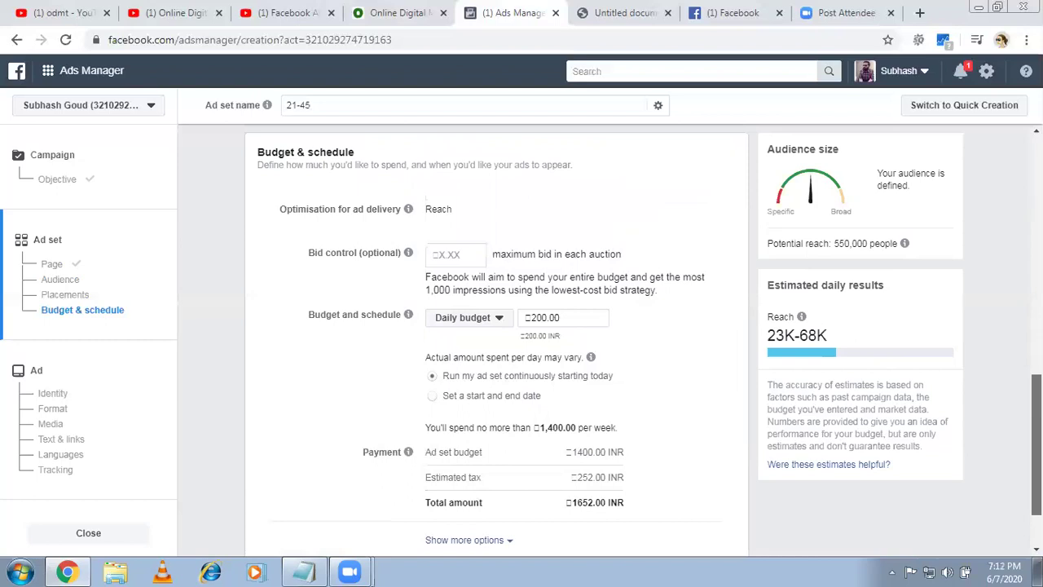
{"action": "scroll", "coordinate": [497, 326], "scroll_direction": "up", "scroll_amount": 1}
{"action": "scroll", "coordinate": [346, 232], "scroll_direction": "up", "scroll_amount": 1}
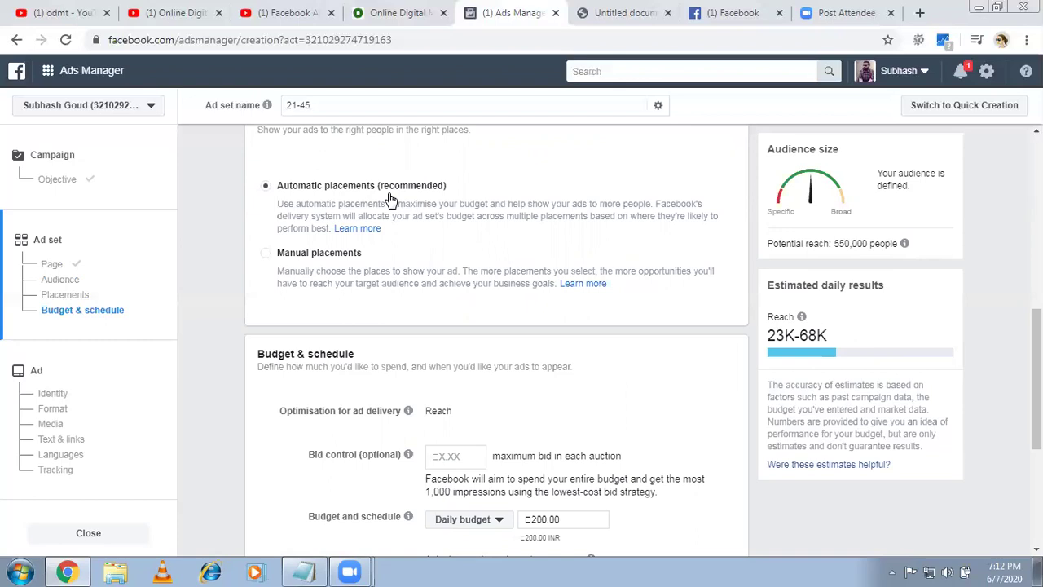
{"action": "left_click", "coordinate": [266, 254]}
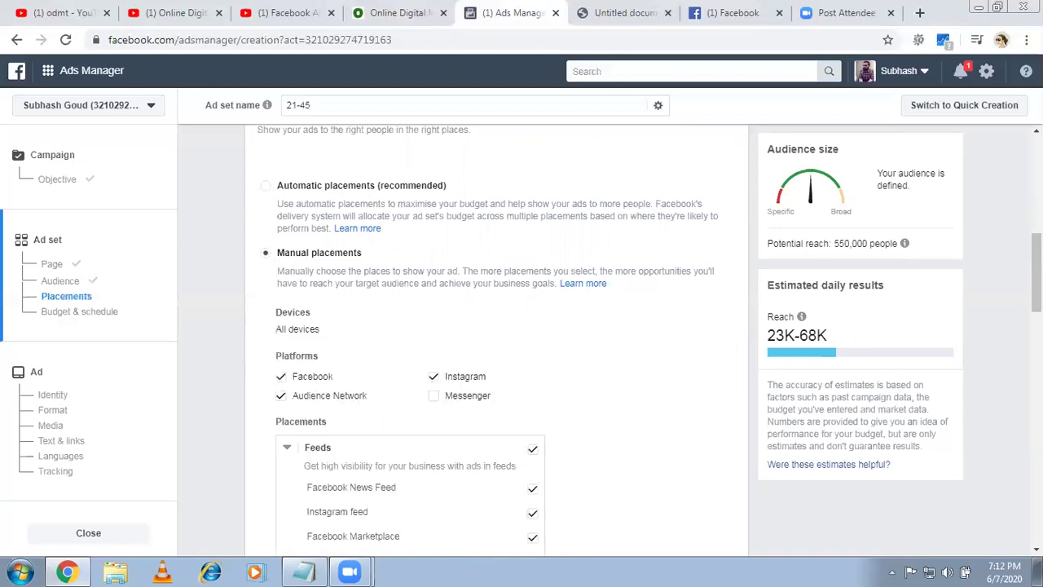
- Include Messenger among the manual placement platforms, keeping Facebook, Instagram and Audience Network selected
{"action": "scroll", "coordinate": [496, 342], "scroll_direction": "down", "scroll_amount": 1}
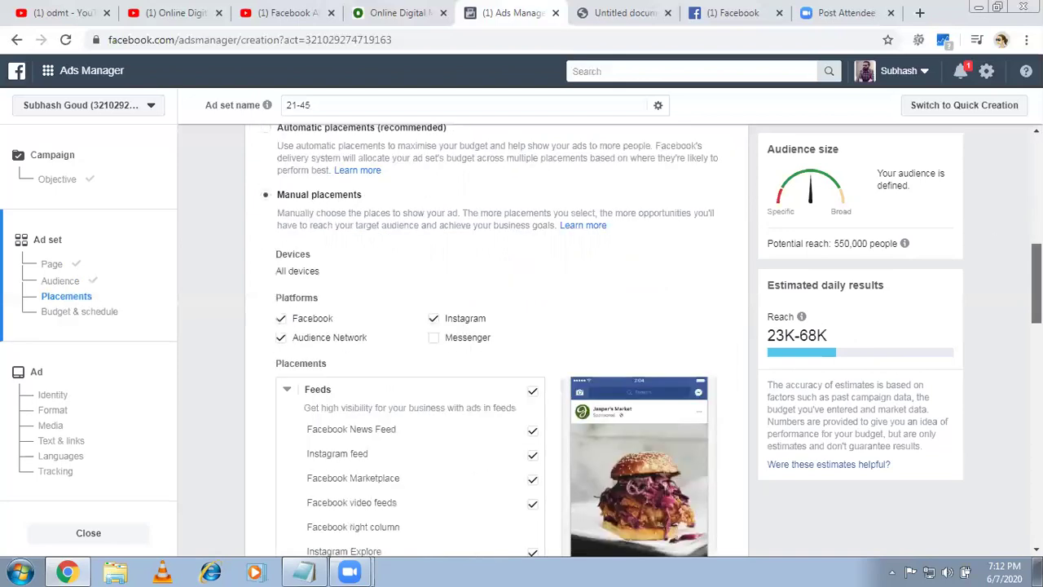
{"action": "scroll", "coordinate": [624, 288], "scroll_direction": "down", "scroll_amount": 1}
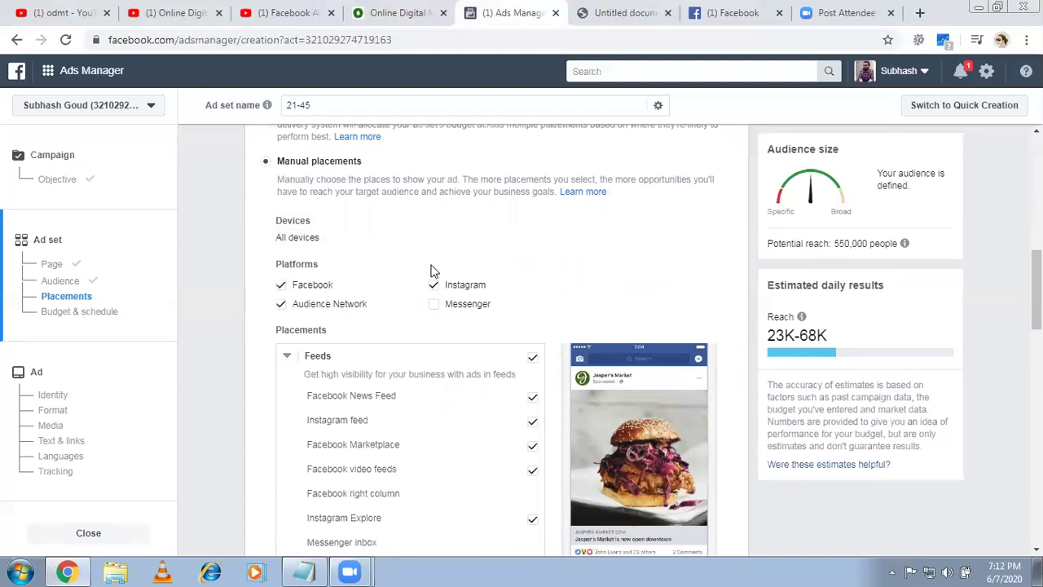
{"action": "left_click", "coordinate": [434, 307]}
{"action": "left_click", "coordinate": [434, 287]}
{"action": "left_click", "coordinate": [435, 287]}
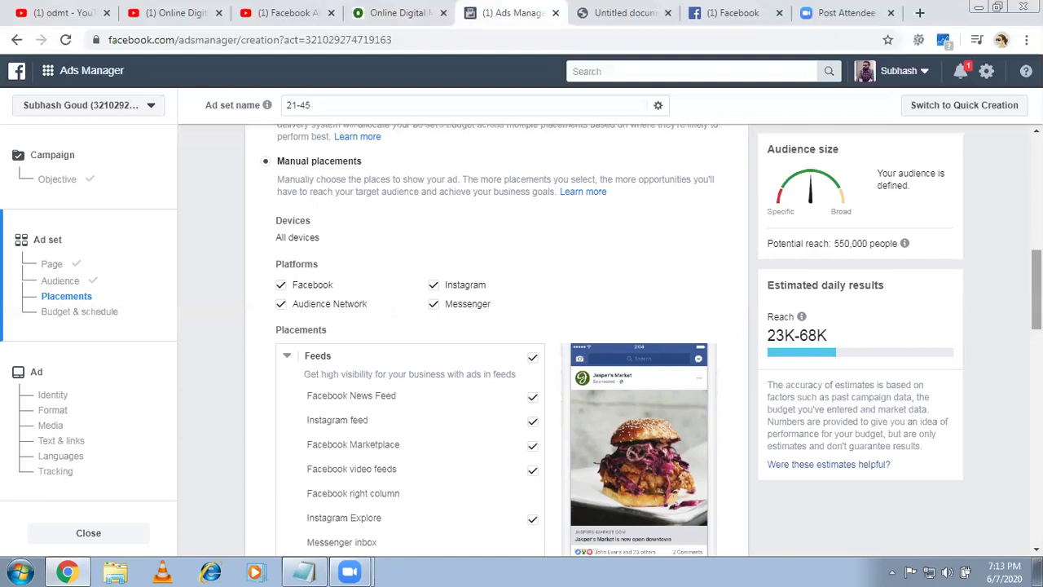
- Examine the individual placements offered under Feeds, Stories, In-stream, Search, Messages, In-article and Apps and sites
{"action": "scroll", "coordinate": [496, 334], "scroll_direction": "down", "scroll_amount": 1}
{"action": "scroll", "coordinate": [403, 272], "scroll_direction": "down", "scroll_amount": 1}
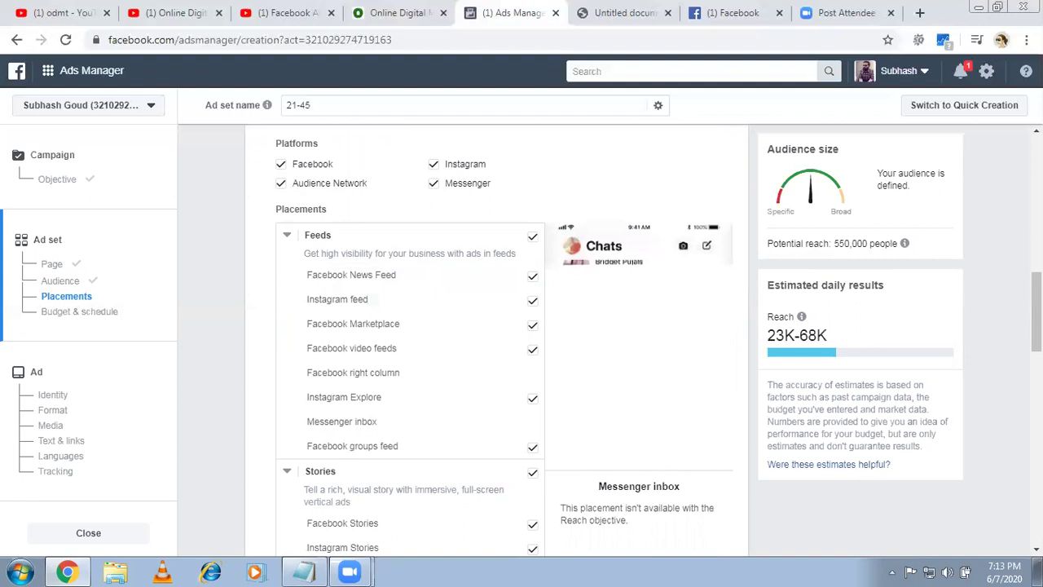
{"action": "scroll", "coordinate": [407, 342], "scroll_direction": "down", "scroll_amount": 2}
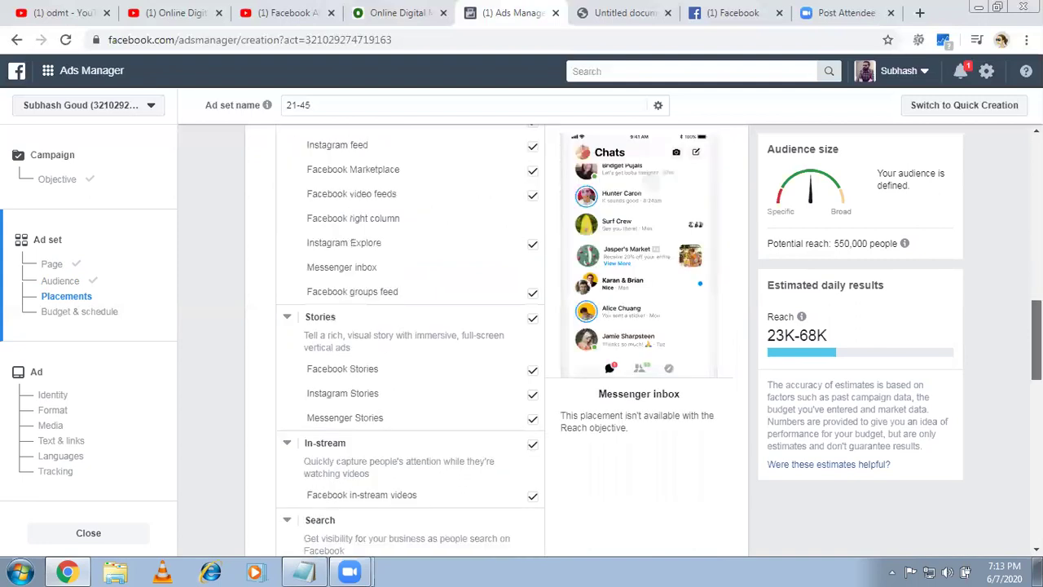
{"action": "scroll", "coordinate": [351, 226], "scroll_direction": "down", "scroll_amount": 3}
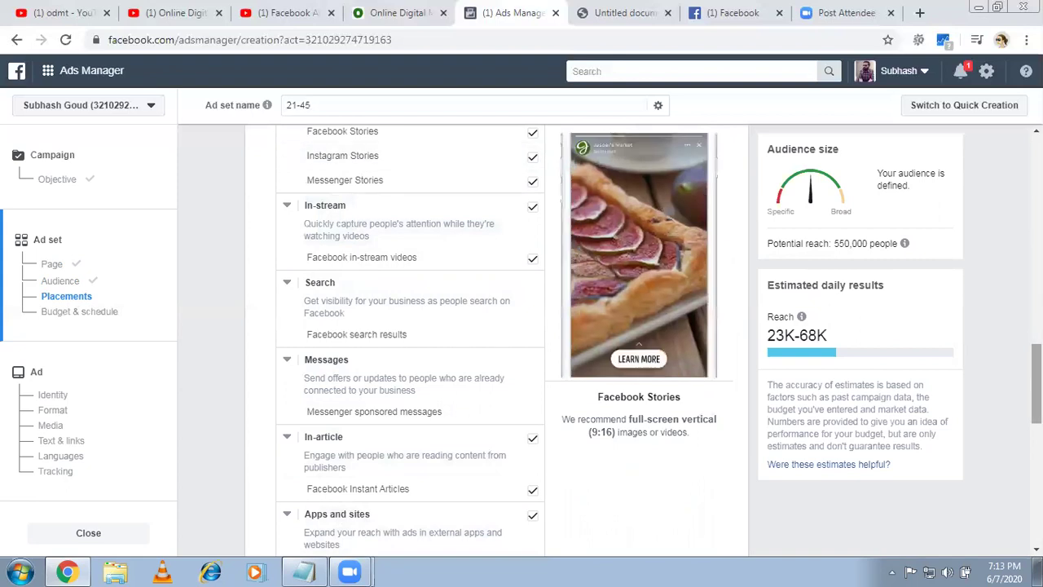
{"action": "scroll", "coordinate": [407, 342], "scroll_direction": "up", "scroll_amount": 2}
{"action": "scroll", "coordinate": [407, 342], "scroll_direction": "up", "scroll_amount": 3}
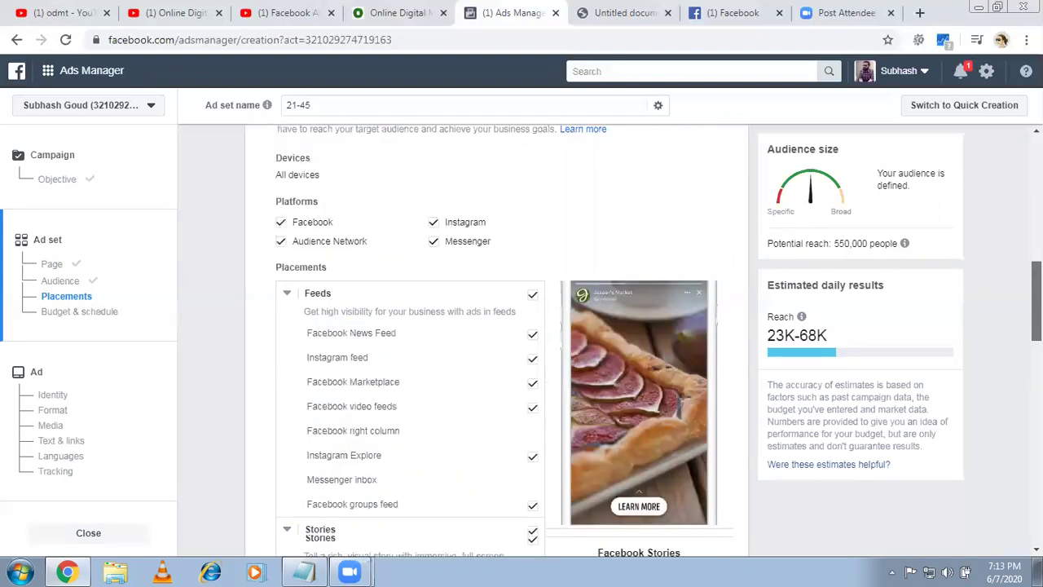
{"action": "scroll", "coordinate": [489, 342], "scroll_direction": "up", "scroll_amount": 2}
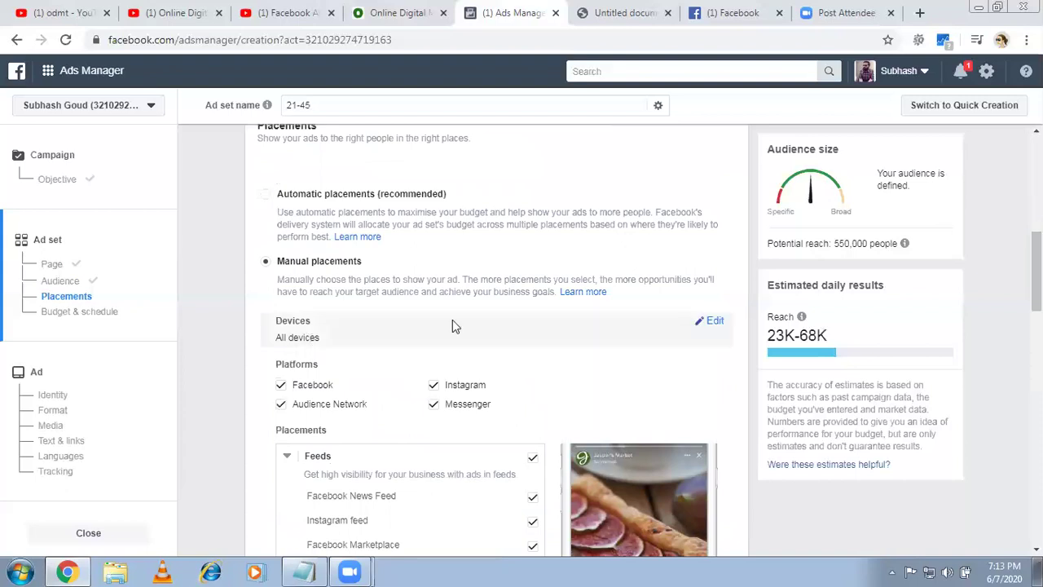
- Restrict the manual placements' devices to Mobile by excluding Desktop
{"action": "left_click", "coordinate": [709, 321]}
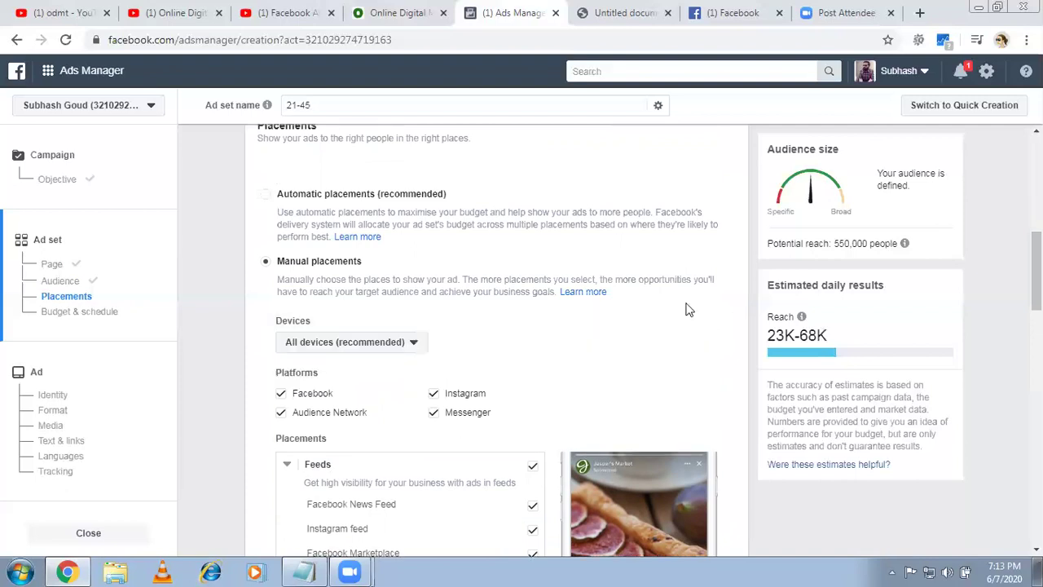
{"action": "left_click", "coordinate": [413, 343]}
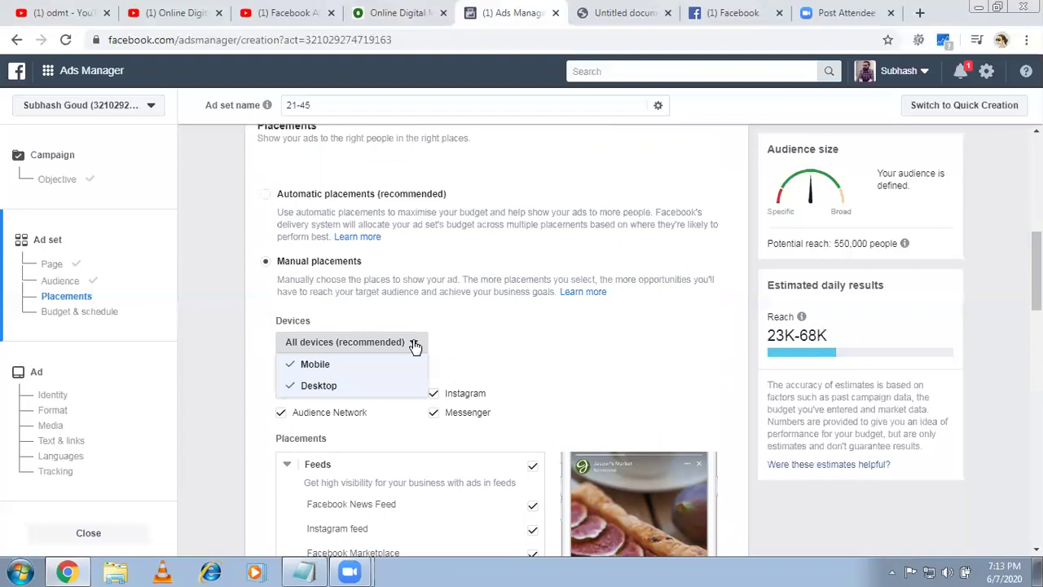
{"action": "left_click", "coordinate": [328, 387]}
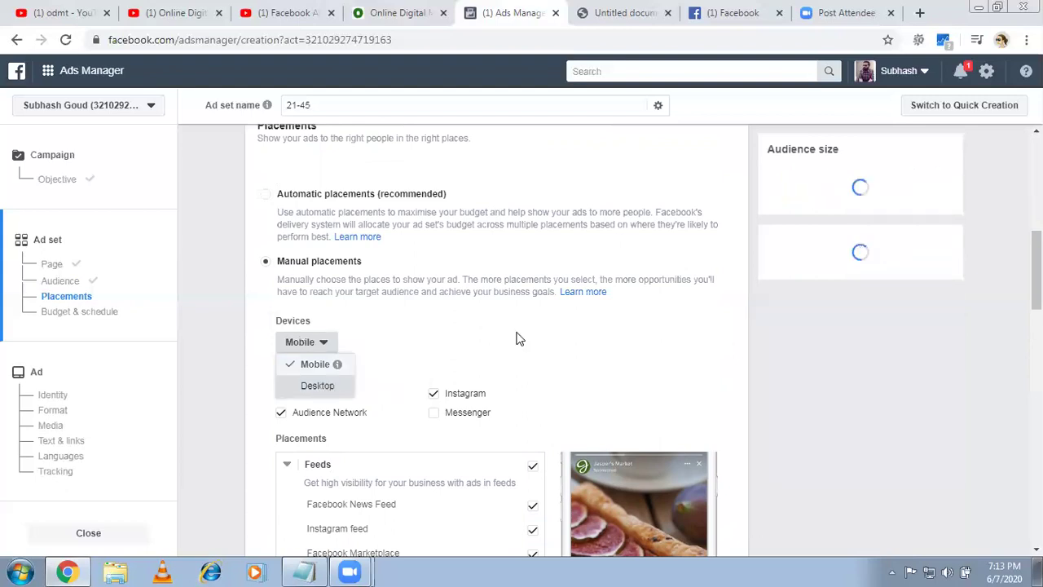
{"action": "left_click", "coordinate": [854, 350]}
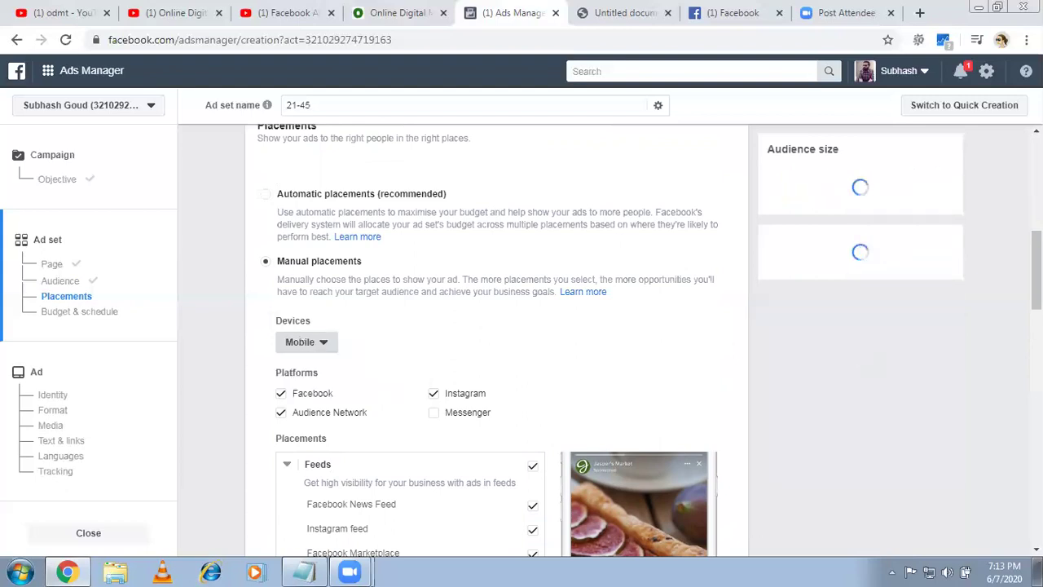
{"action": "scroll", "coordinate": [383, 224], "scroll_direction": "down", "scroll_amount": 1}
{"action": "left_click", "coordinate": [325, 246]}
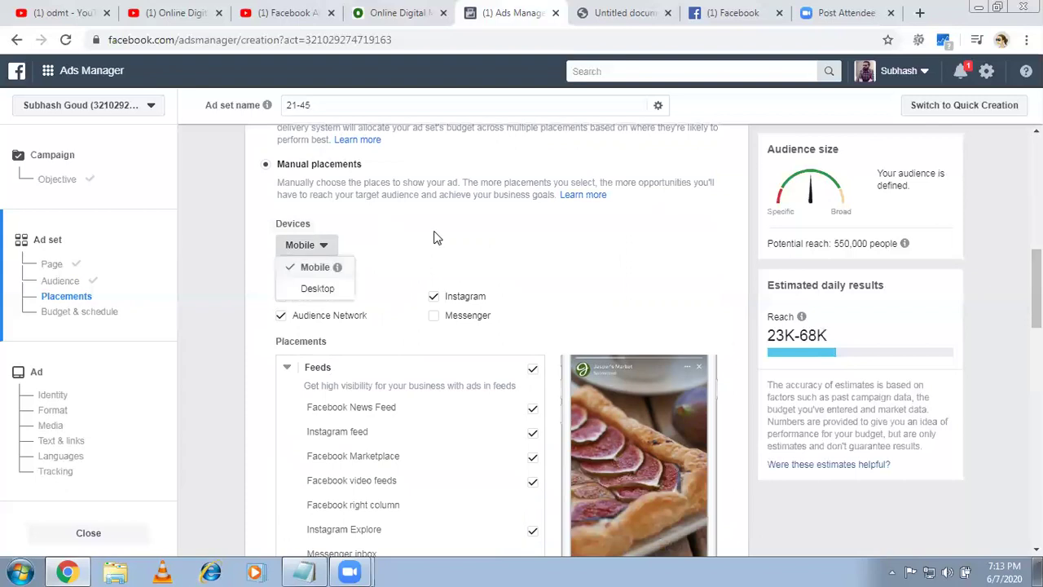
{"action": "key", "text": "Escape"}
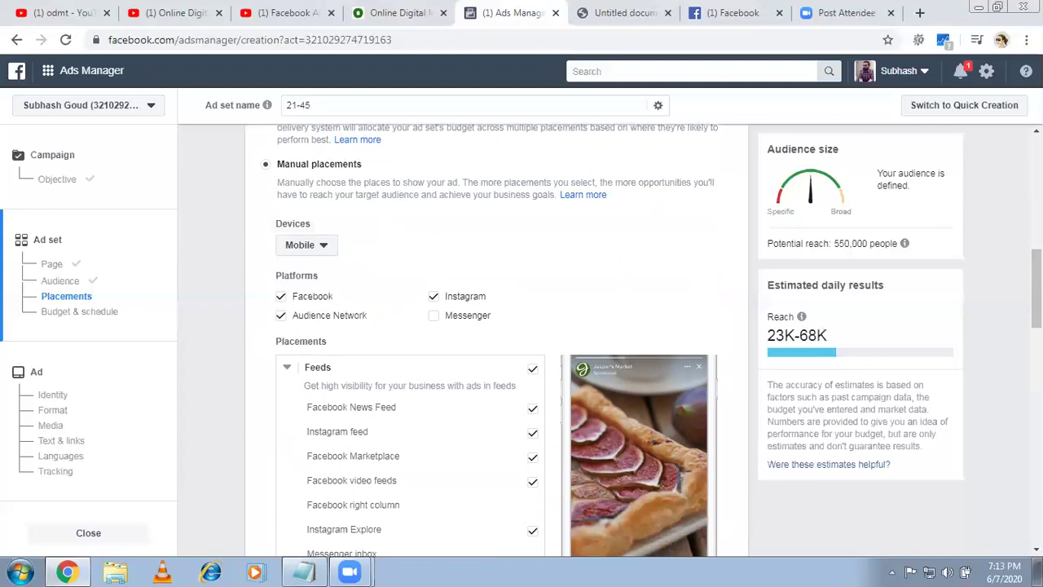
- Show the additional placement options and limit the specific mobile devices to Android devices only
{"action": "scroll", "coordinate": [1036, 289], "scroll_direction": "down", "scroll_amount": 4}
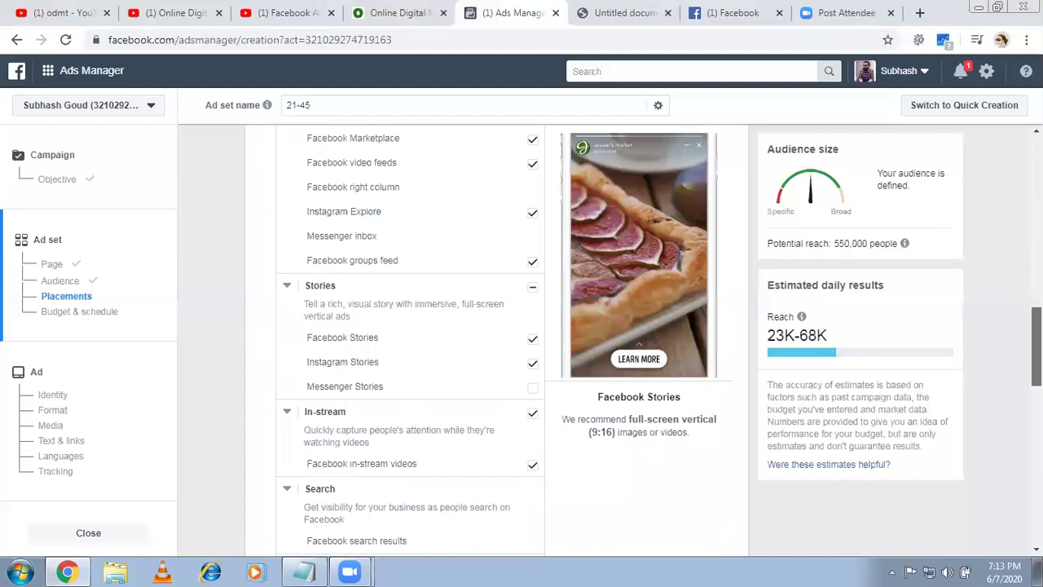
{"action": "scroll", "coordinate": [1036, 342], "scroll_direction": "down", "scroll_amount": 4}
{"action": "scroll", "coordinate": [535, 473], "scroll_direction": "down", "scroll_amount": 2}
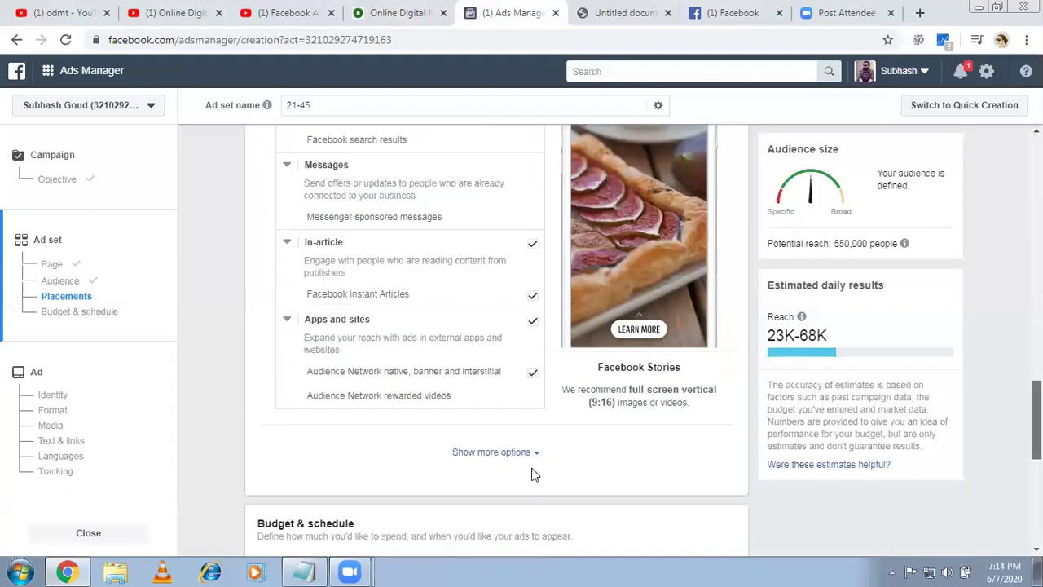
{"action": "scroll", "coordinate": [518, 433], "scroll_direction": "down", "scroll_amount": 1}
{"action": "left_click", "coordinate": [505, 423]}
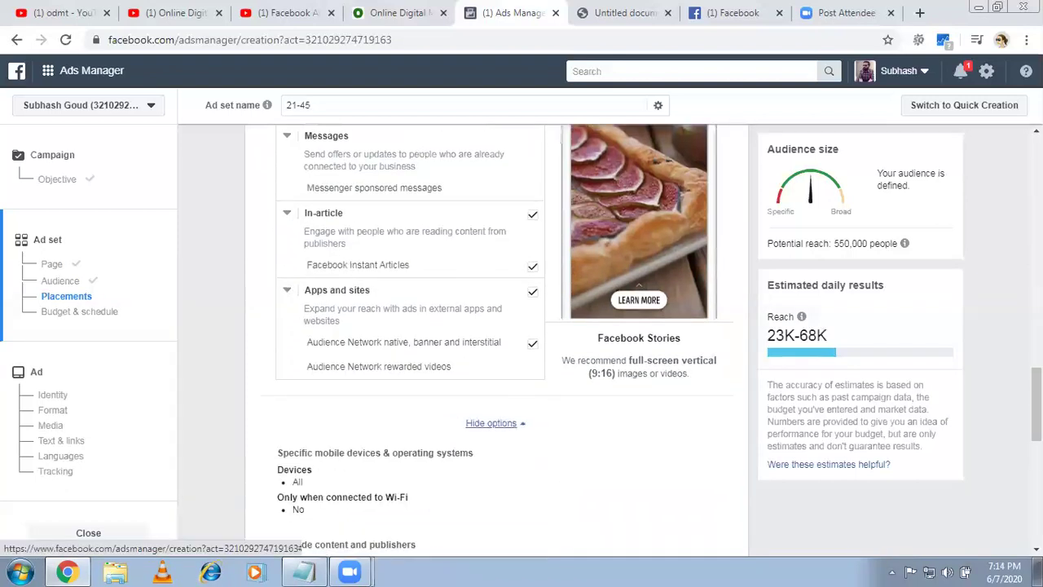
{"action": "scroll", "coordinate": [489, 318], "scroll_direction": "down", "scroll_amount": 2}
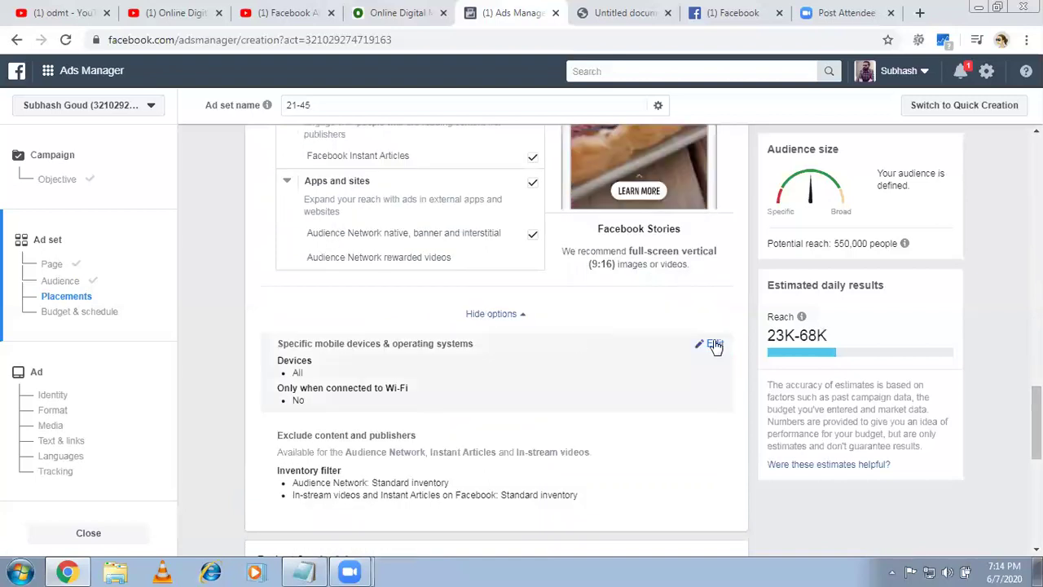
{"action": "left_click", "coordinate": [715, 346]}
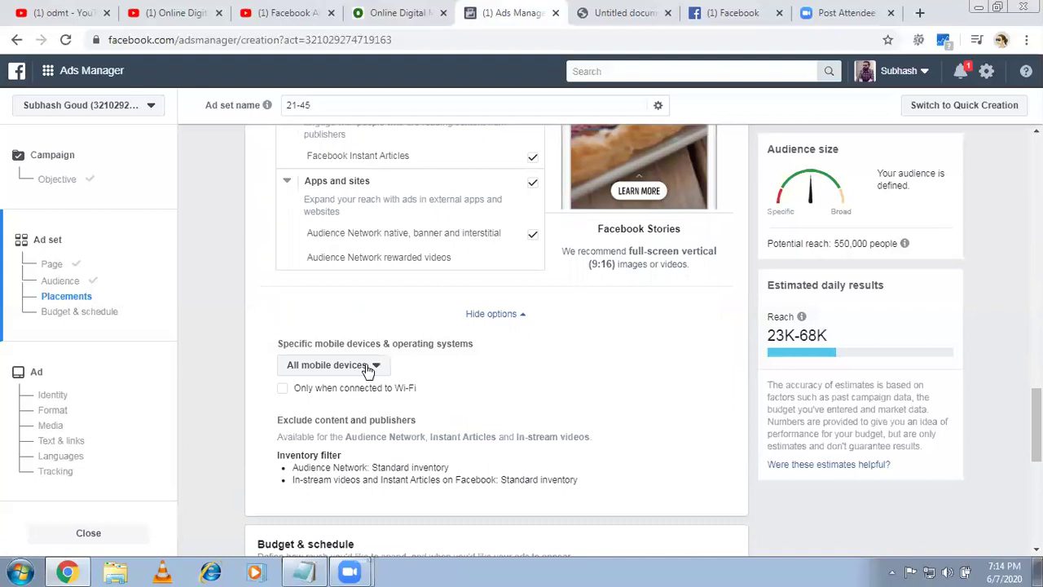
{"action": "left_click", "coordinate": [376, 367]}
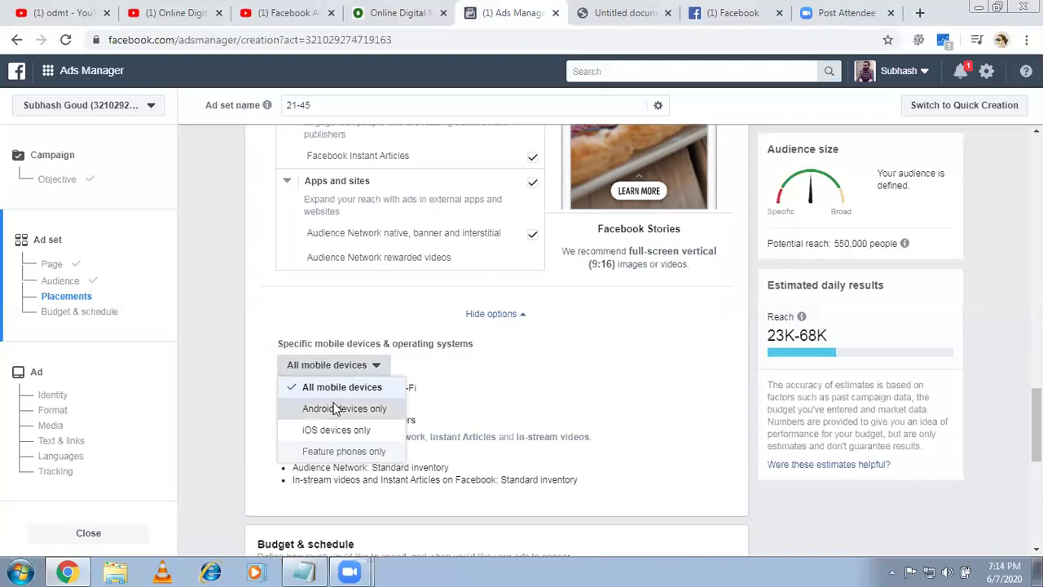
{"action": "left_click", "coordinate": [336, 409]}
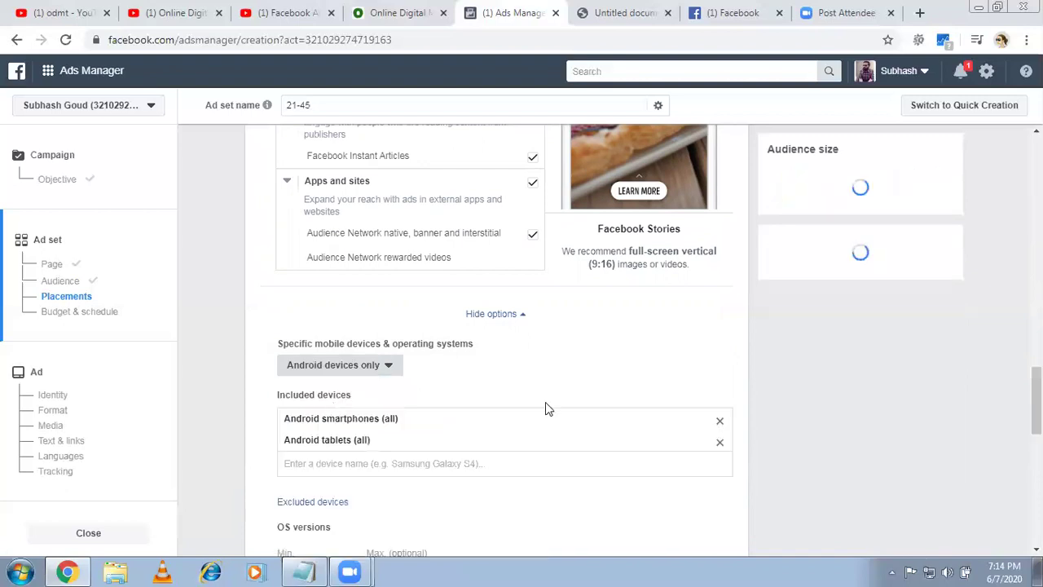
- Search the included devices for samsung galaxy and add Samsung Galaxy A20
{"action": "left_click", "coordinate": [488, 464]}
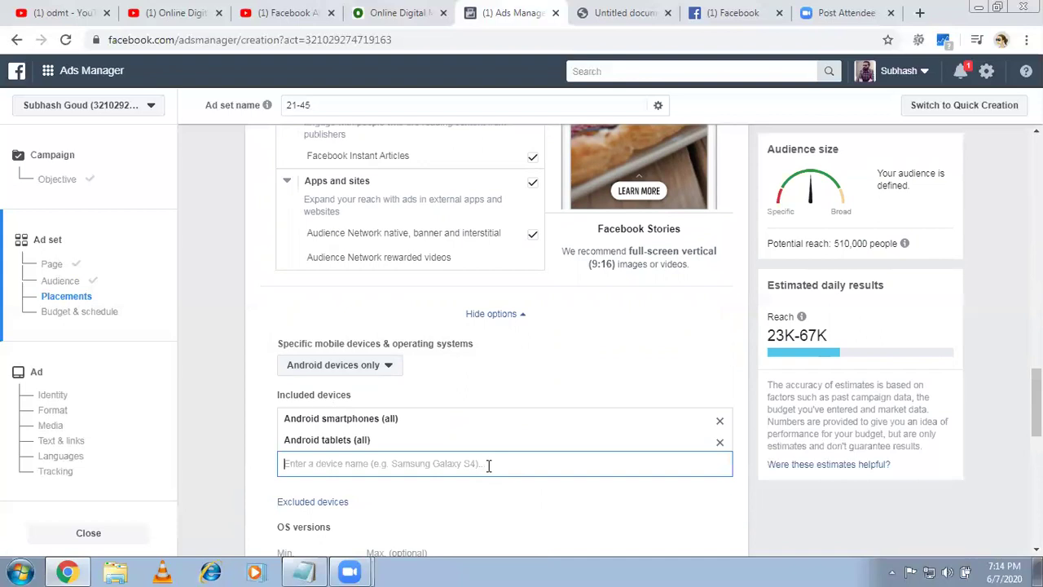
{"action": "type", "text": "ssamsung "}
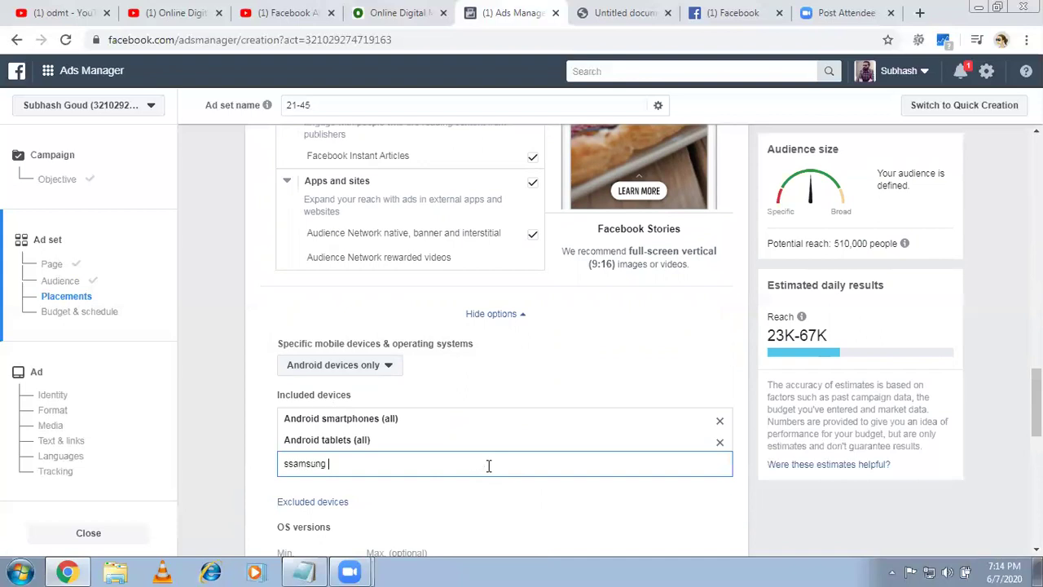
{"action": "type", "text": "galaxy"}
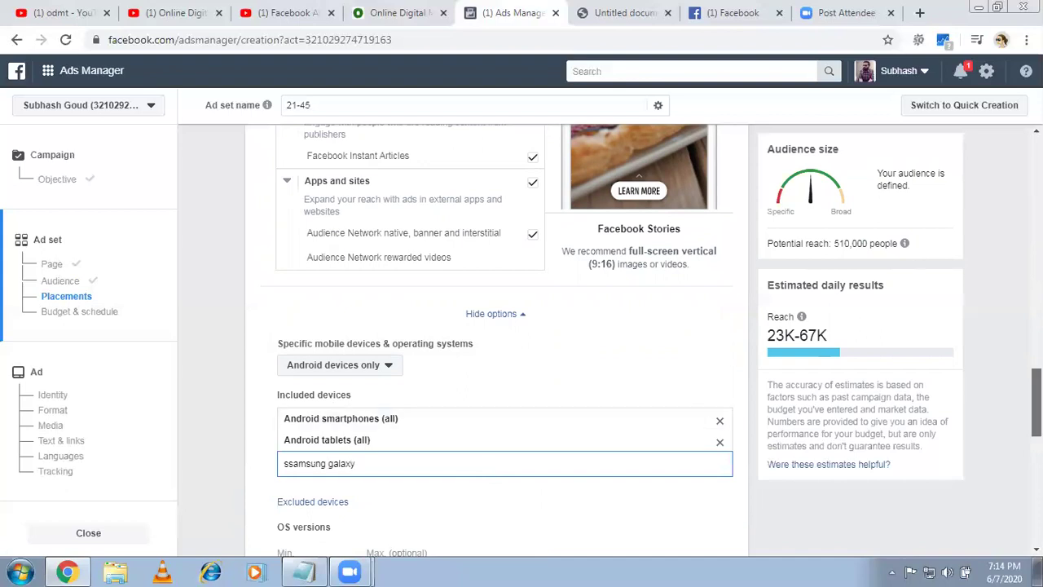
{"action": "scroll", "coordinate": [1034, 403], "scroll_direction": "down", "scroll_amount": 1}
{"action": "key", "text": "ctrl+a"}
{"action": "key", "text": "Left"}
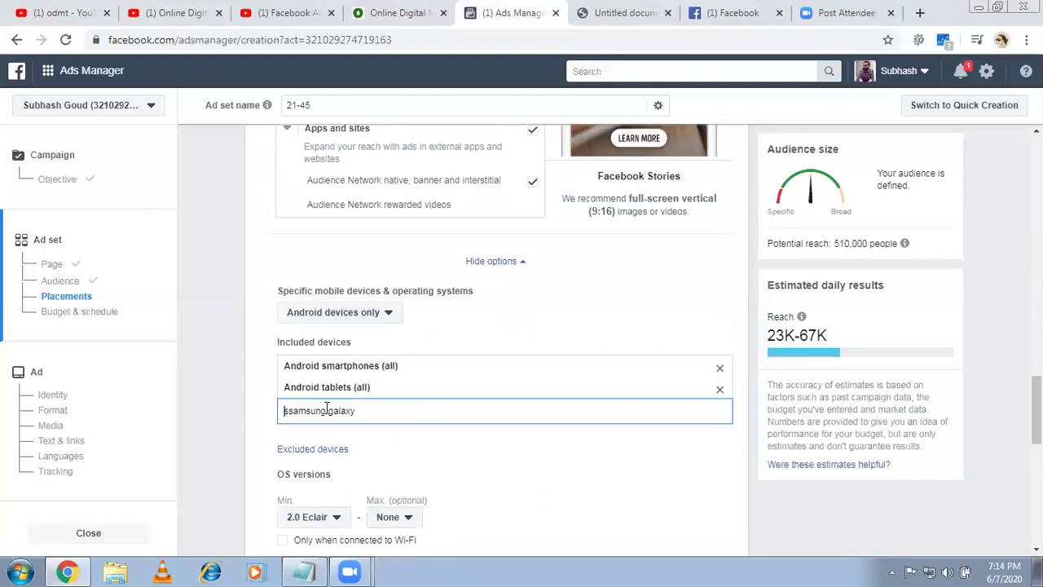
{"action": "key", "text": "Delete"}
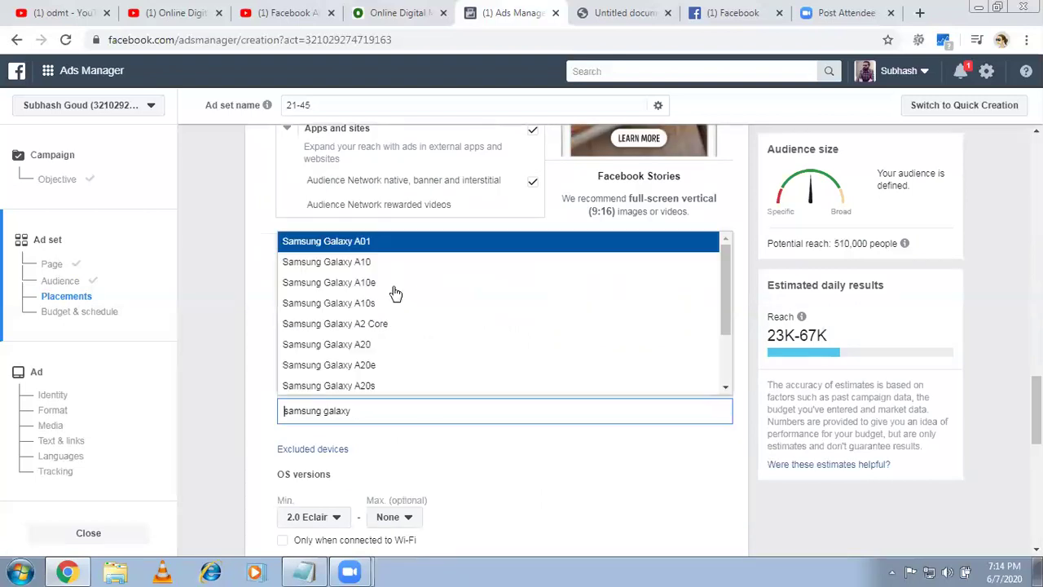
{"action": "left_click", "coordinate": [385, 346]}
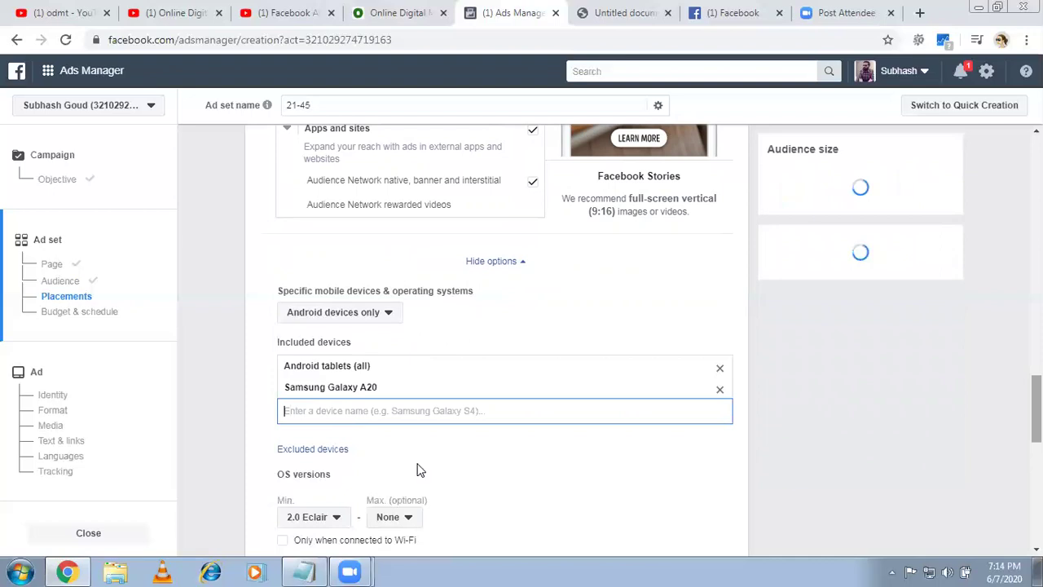
- Switch the ad set's placements to Automatic placements (recommended)
{"action": "scroll", "coordinate": [416, 471], "scroll_direction": "down", "scroll_amount": 1}
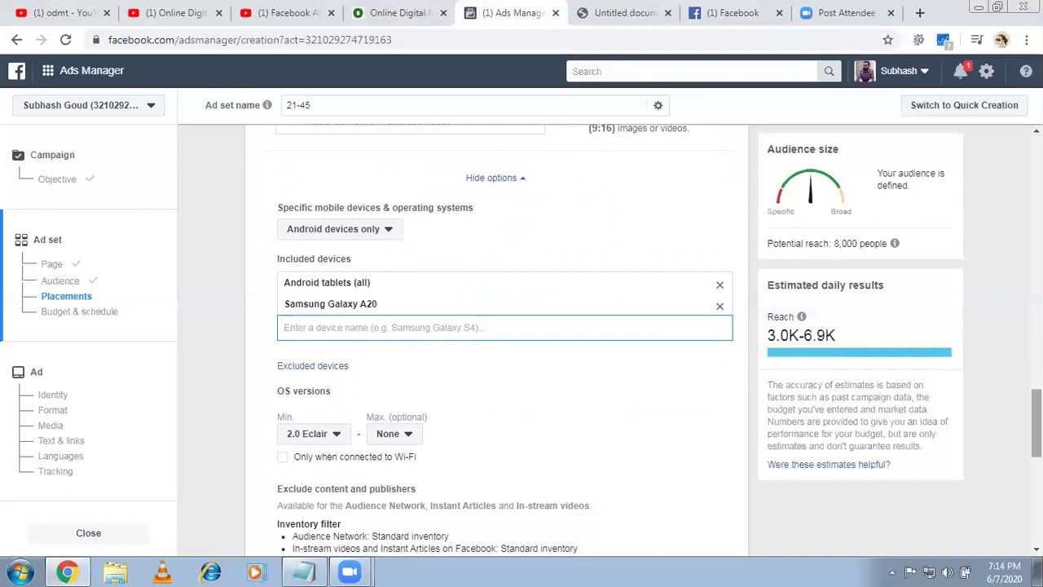
{"action": "scroll", "coordinate": [496, 339], "scroll_direction": "up", "scroll_amount": 1}
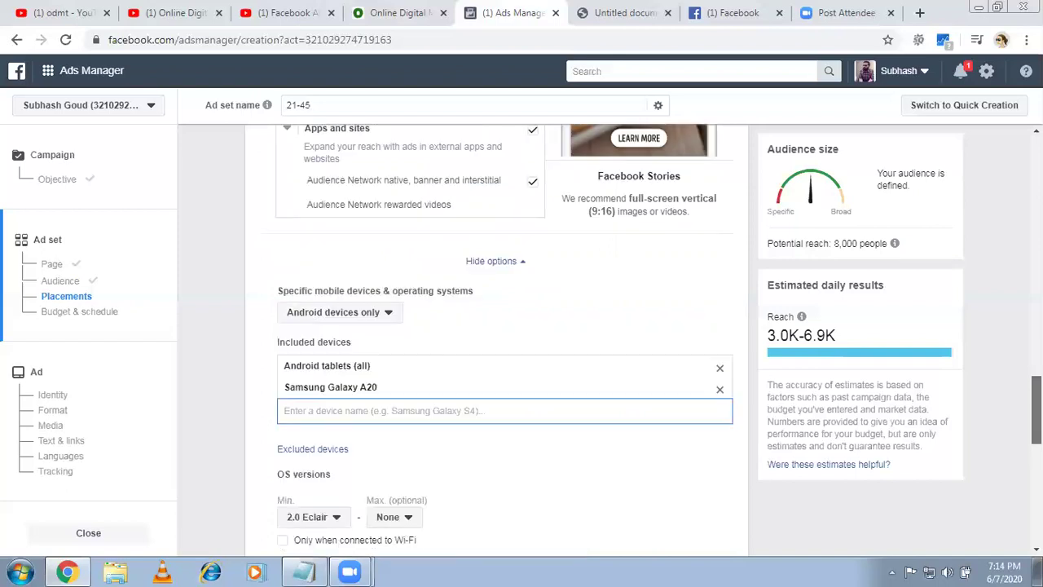
{"action": "scroll", "coordinate": [497, 338], "scroll_direction": "up", "scroll_amount": 3}
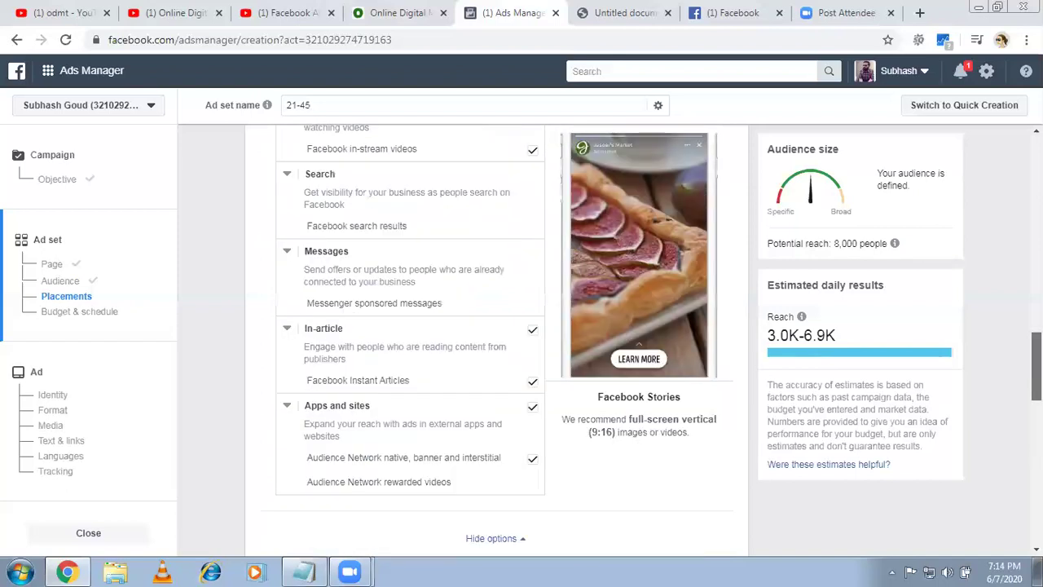
{"action": "scroll", "coordinate": [269, 265], "scroll_direction": "up", "scroll_amount": 7}
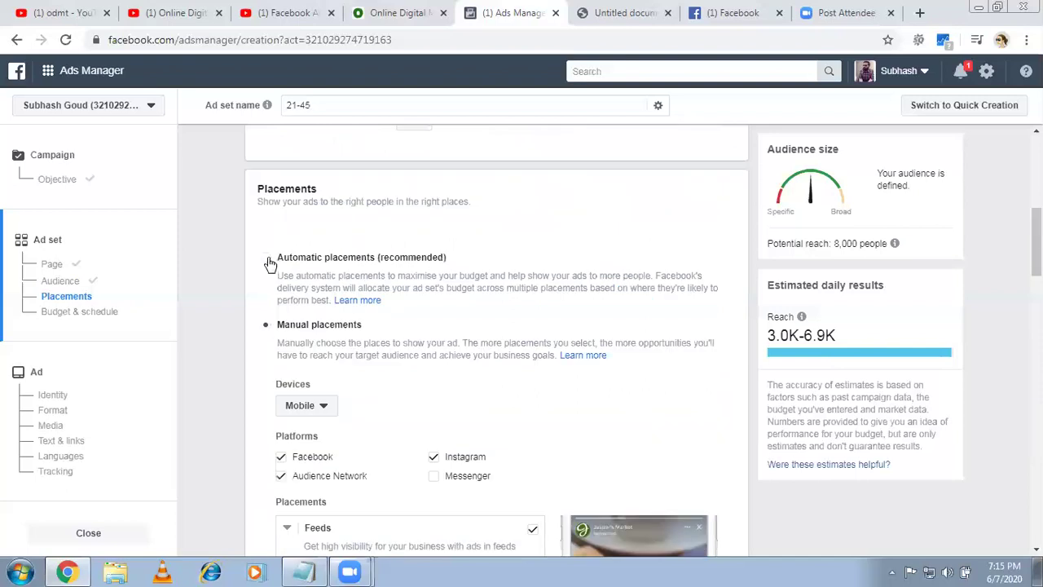
{"action": "left_click", "coordinate": [269, 262]}
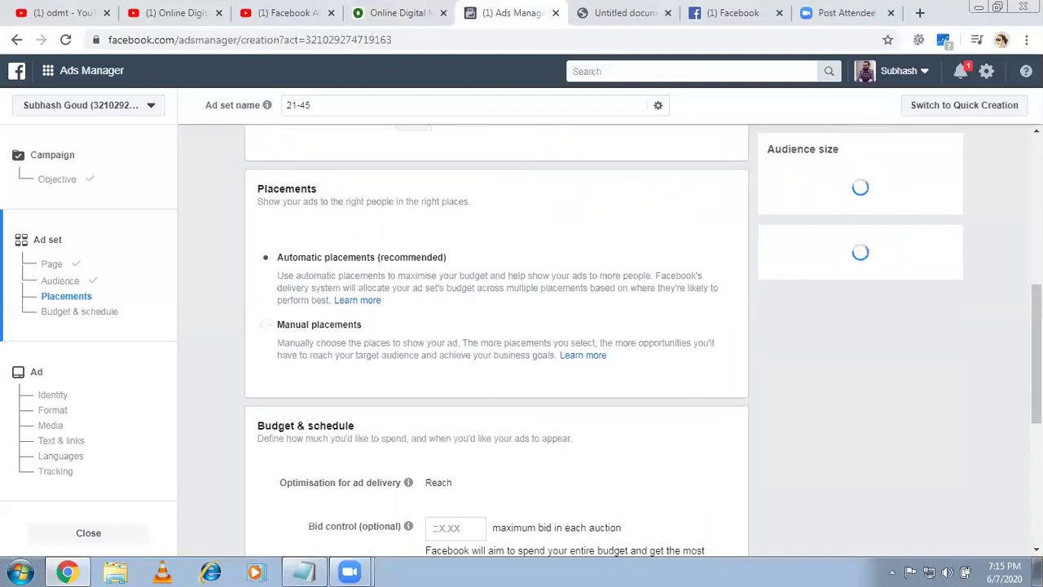
- Review the ad set's bid control, daily budget, schedule and payment details under Budget & schedule
{"action": "scroll", "coordinate": [496, 342], "scroll_direction": "down", "scroll_amount": 2}
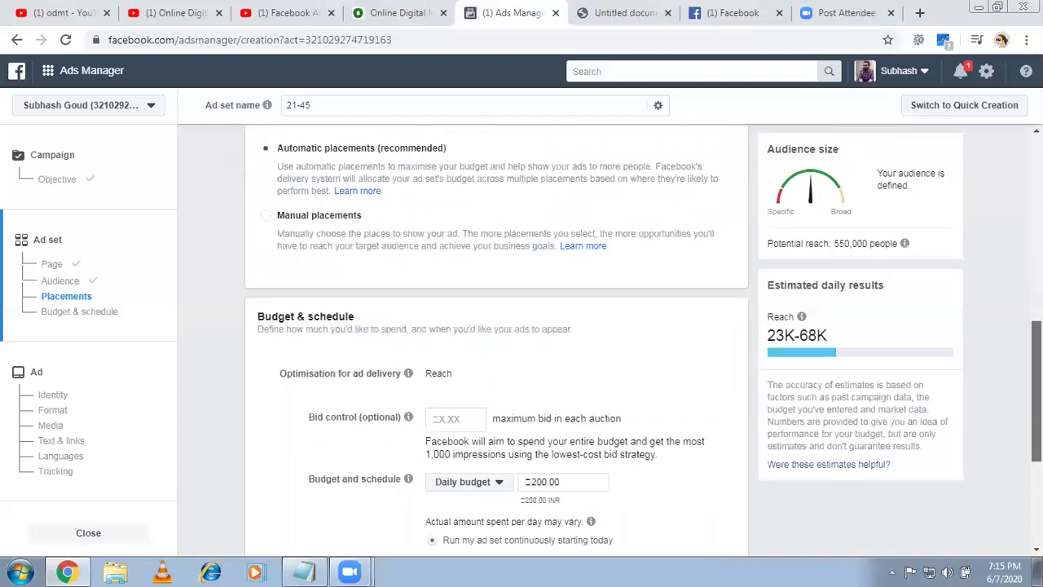
{"action": "scroll", "coordinate": [496, 342], "scroll_direction": "down", "scroll_amount": 1}
{"action": "scroll", "coordinate": [496, 342], "scroll_direction": "down", "scroll_amount": 1}
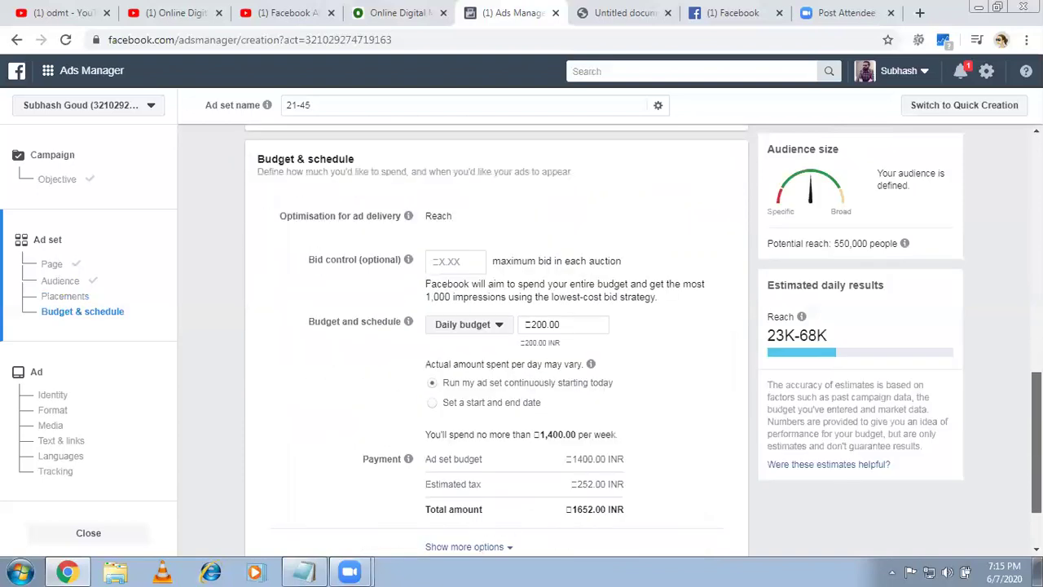
{"action": "scroll", "coordinate": [496, 342], "scroll_direction": "down", "scroll_amount": 1}
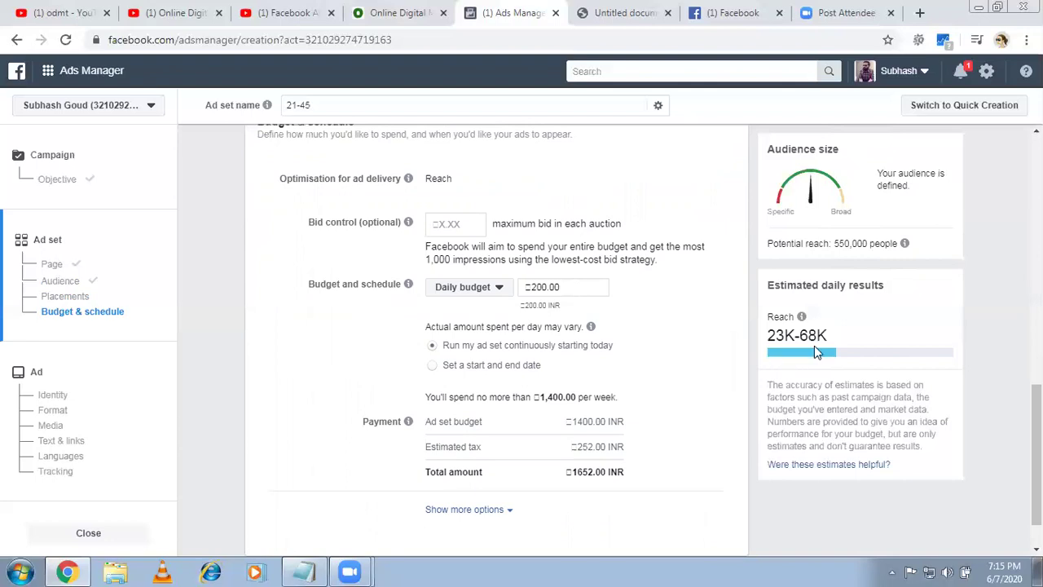
- Set the ad set's daily budget to 1,000 INR
{"action": "left_click", "coordinate": [578, 289]}
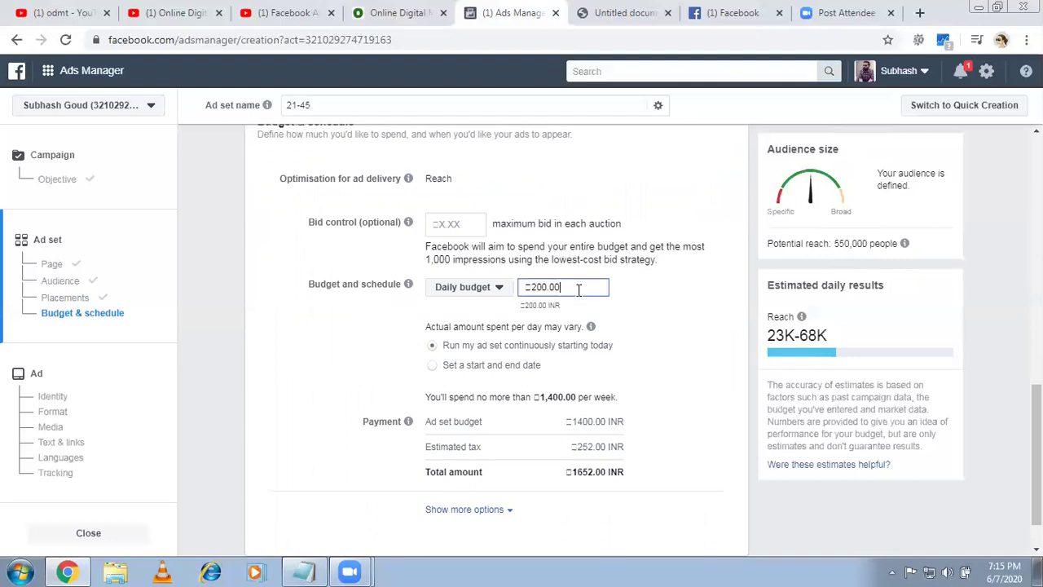
{"action": "key", "text": "BackSpace"}
{"action": "key", "text": "BackSpace"}
{"action": "key", "text": "BackSpace"}
{"action": "key", "text": "BackSpace"}
{"action": "key", "text": "BackSpace"}
{"action": "key", "text": "BackSpace"}
{"action": "type", "text": "1000"}
{"action": "left_click", "coordinate": [697, 335]}
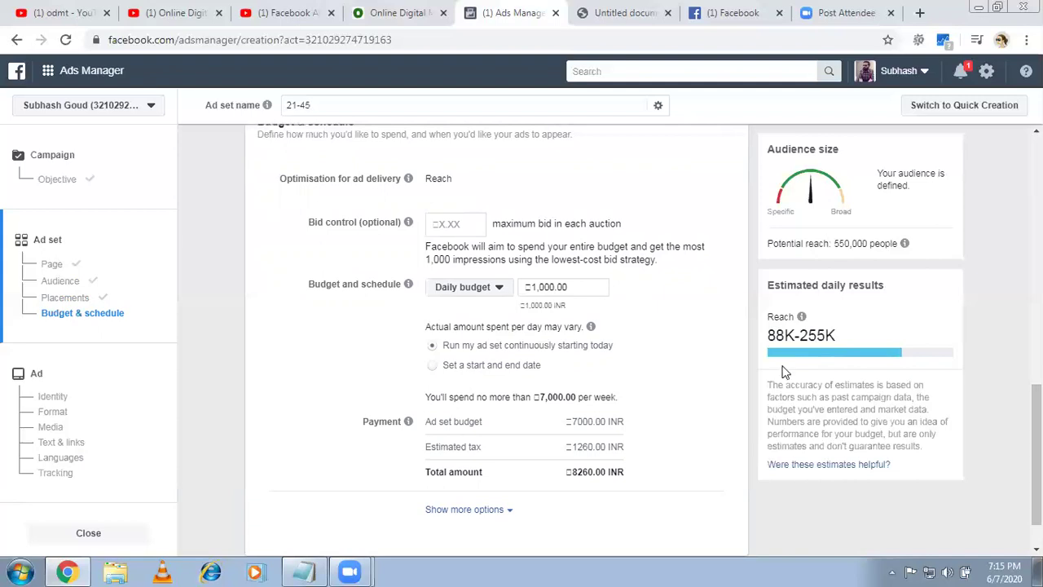
- Try scheduling the ad set with a start and end date, and return it to running continuously starting today
{"action": "mouse_move", "coordinate": [788, 339]}
{"action": "left_click", "coordinate": [433, 368]}
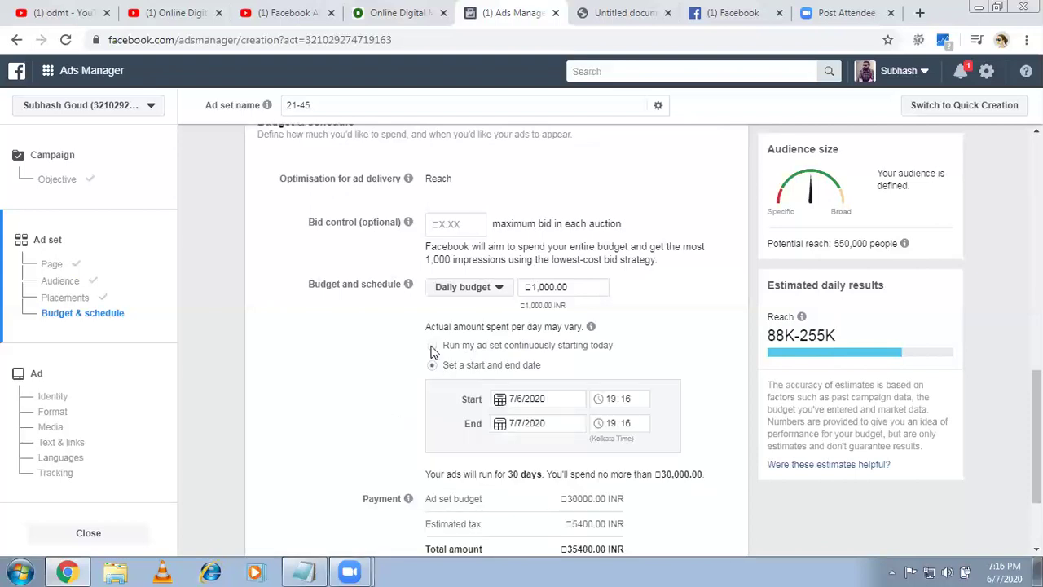
{"action": "left_click", "coordinate": [432, 347]}
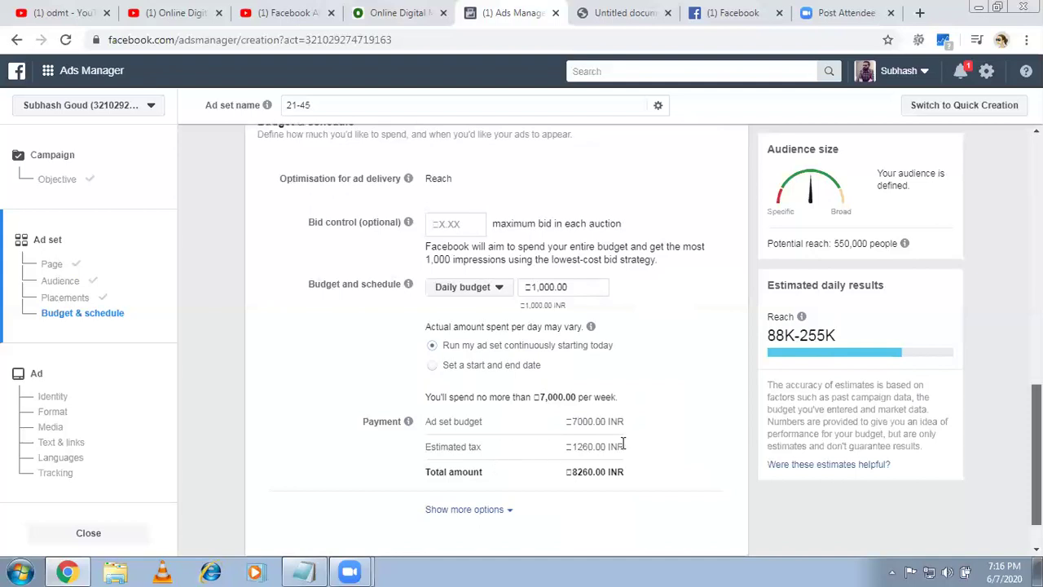
- Show the additional budget and schedule options and set the frequency cap to 4 impressions every 1 day
{"action": "scroll", "coordinate": [623, 444], "scroll_direction": "down", "scroll_amount": 1}
{"action": "left_click", "coordinate": [479, 482]}
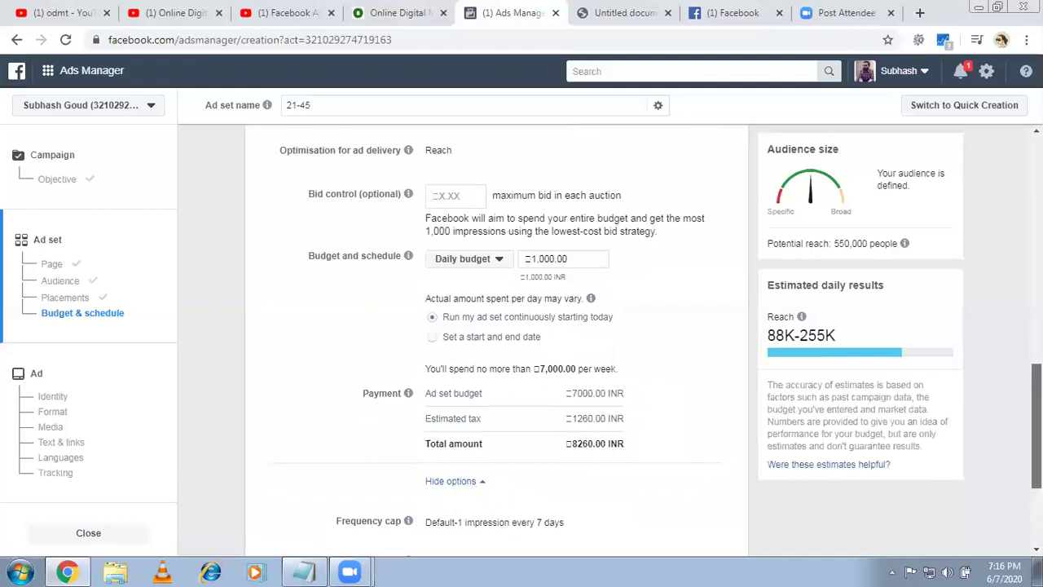
{"action": "left_click_drag", "start_coordinate": [1036, 447], "coordinate": [1036, 495]}
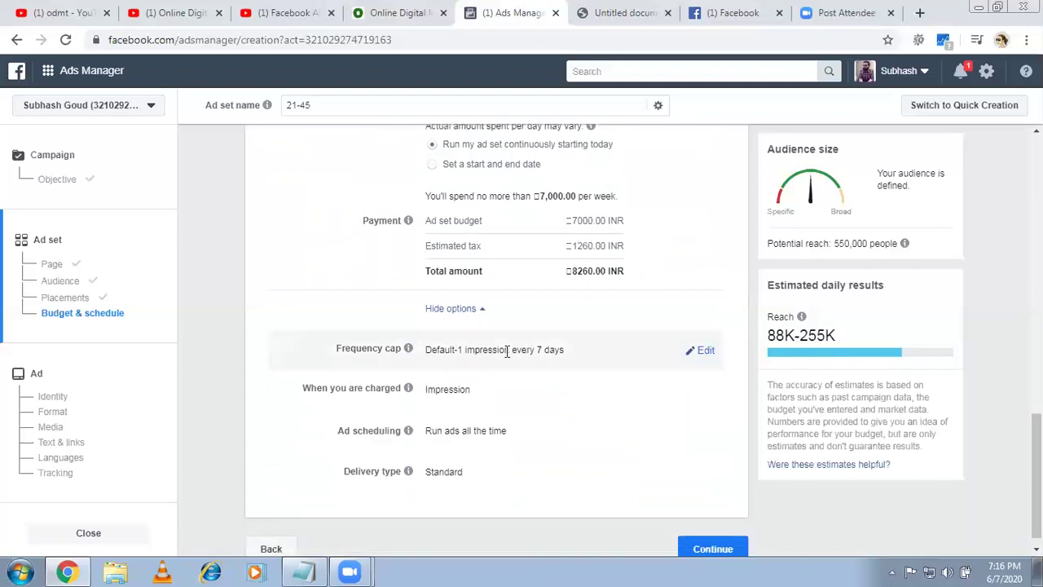
{"action": "mouse_move", "coordinate": [408, 348]}
{"action": "left_click", "coordinate": [705, 352]}
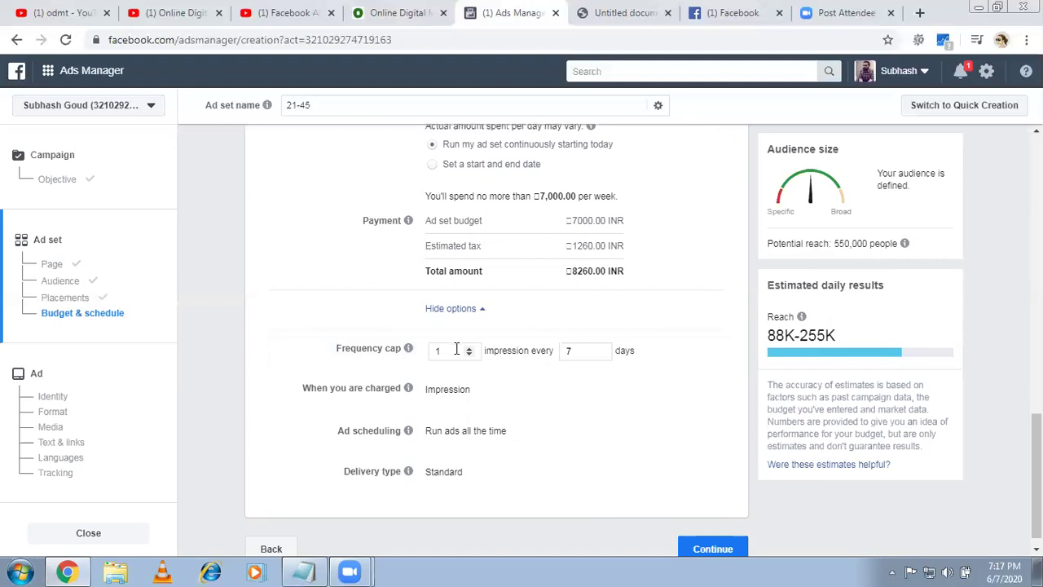
{"action": "left_click", "coordinate": [584, 347]}
{"action": "key", "text": "BackSpace"}
{"action": "type", "text": "1"}
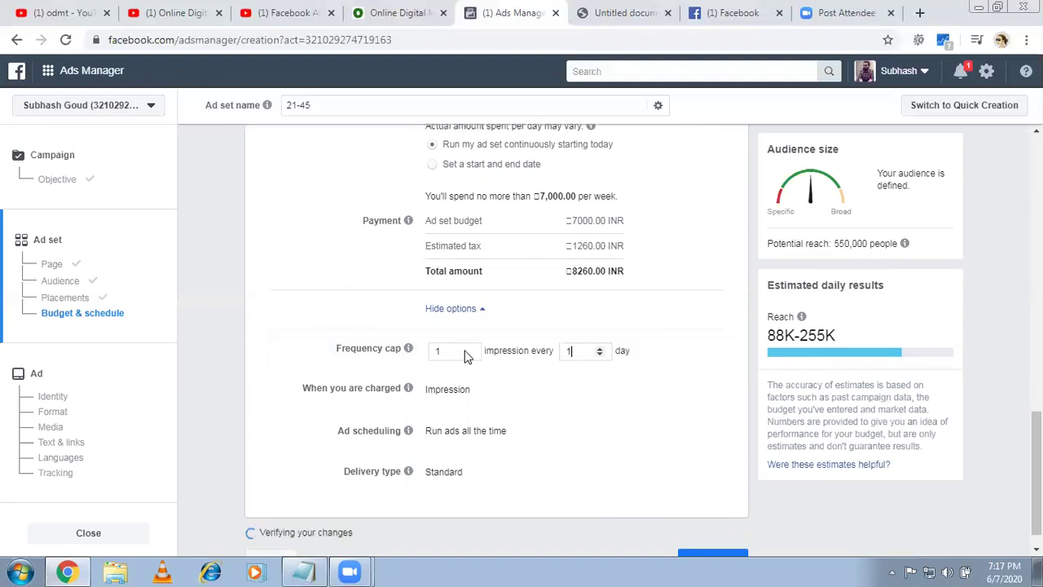
{"action": "left_click", "coordinate": [469, 352]}
{"action": "type", "text": "3"}
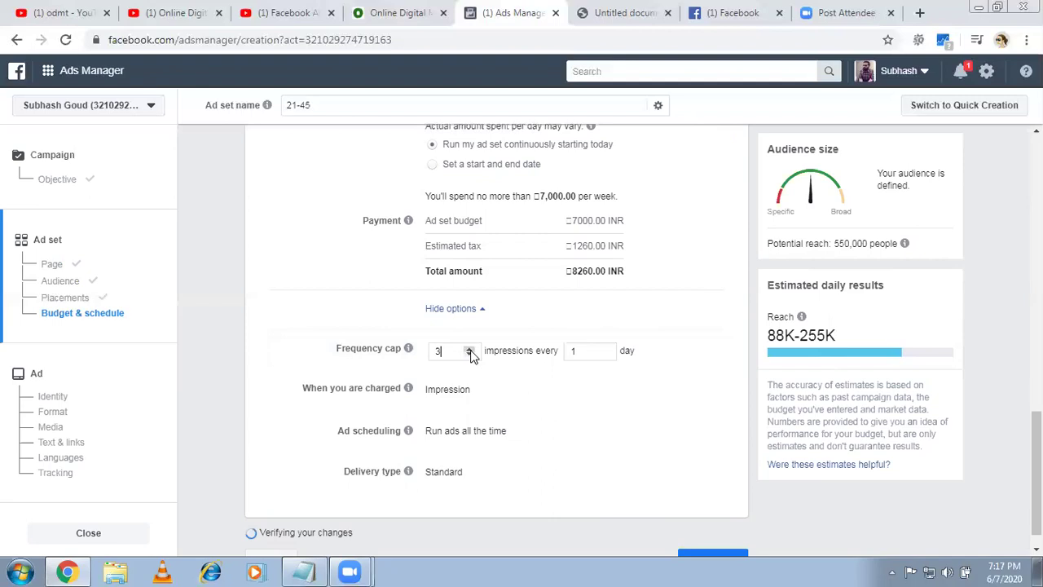
{"action": "left_click", "coordinate": [470, 349]}
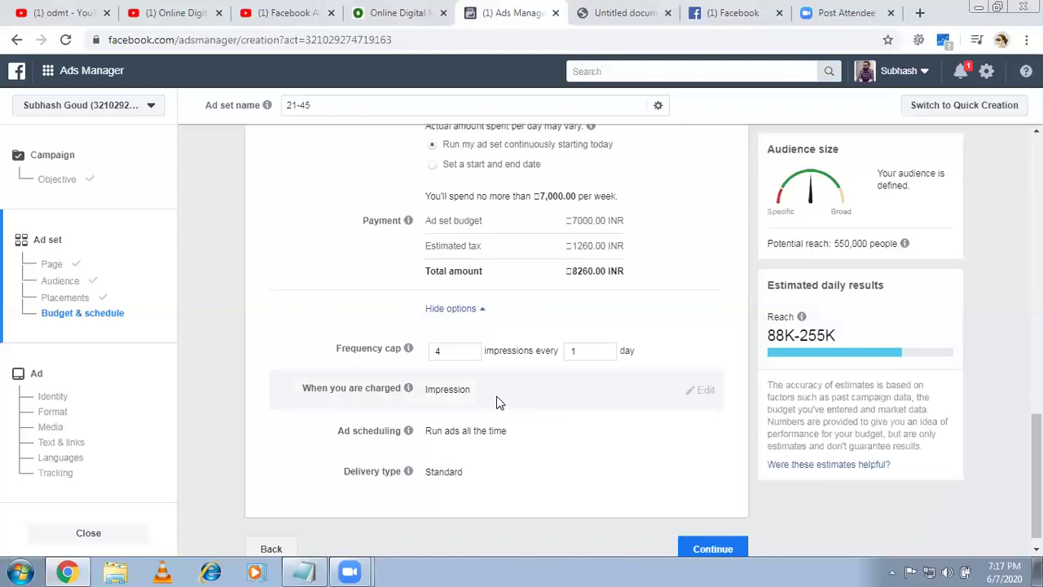
- Change the ad set's budget type to Lifetime budget under Budget & schedule
{"action": "mouse_move", "coordinate": [408, 391]}
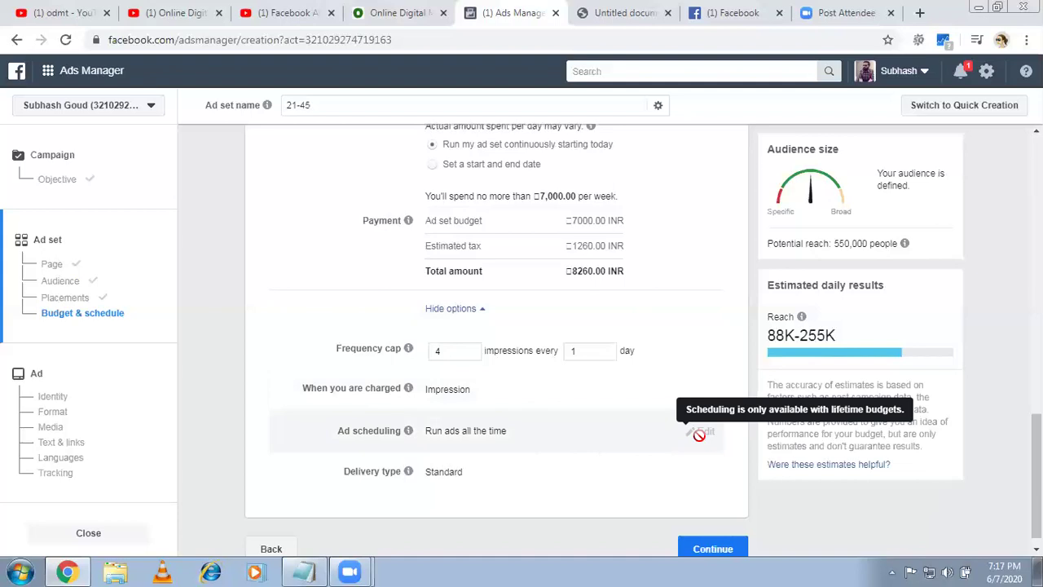
{"action": "left_click_drag", "start_coordinate": [1036, 476], "coordinate": [1036, 244]}
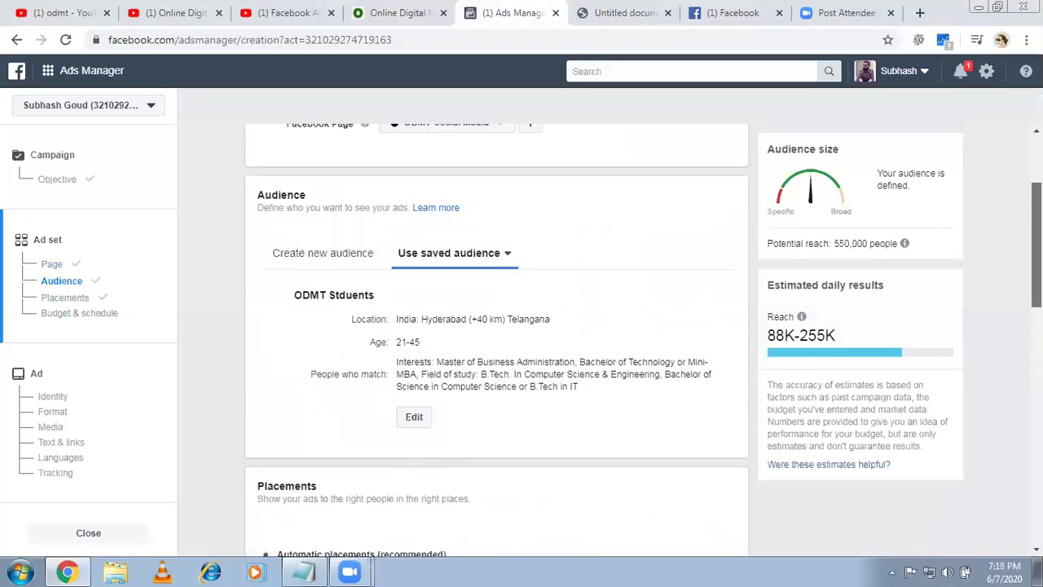
{"action": "scroll", "coordinate": [496, 326], "scroll_direction": "up", "scroll_amount": 1}
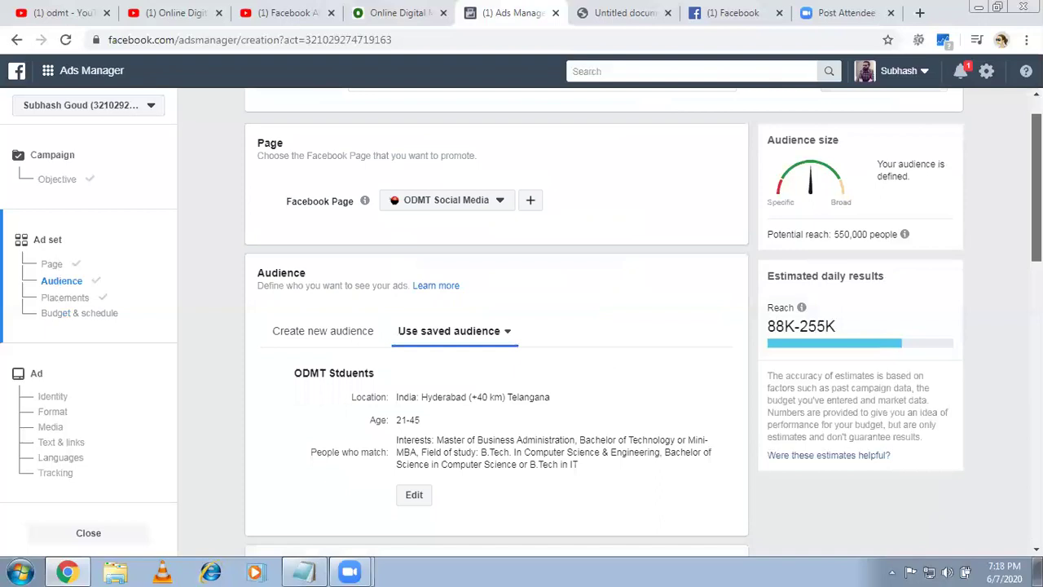
{"action": "scroll", "coordinate": [644, 318], "scroll_direction": "down", "scroll_amount": 1}
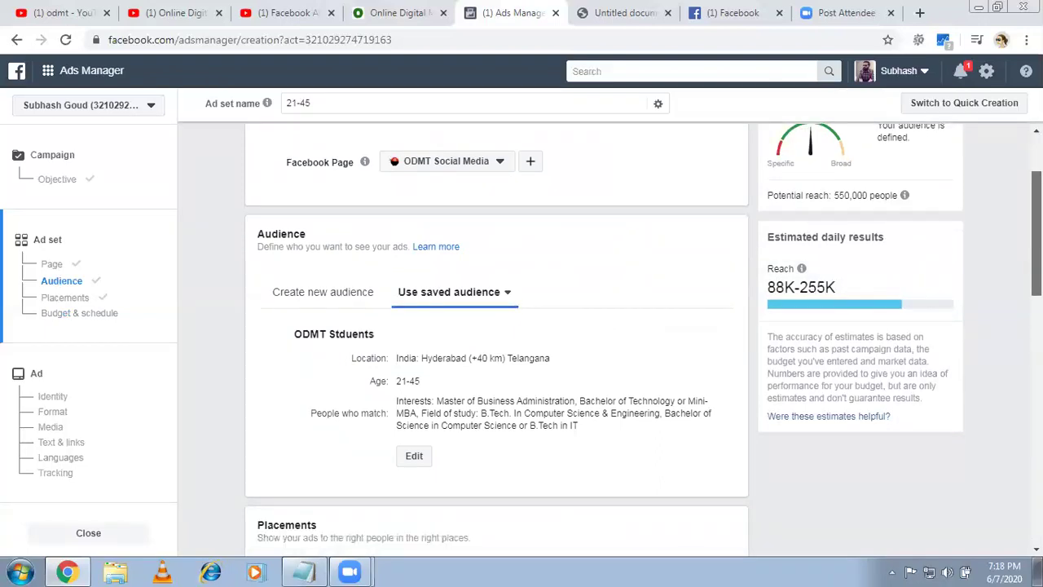
{"action": "scroll", "coordinate": [496, 326], "scroll_direction": "down", "scroll_amount": 3}
{"action": "scroll", "coordinate": [496, 326], "scroll_direction": "down", "scroll_amount": 3}
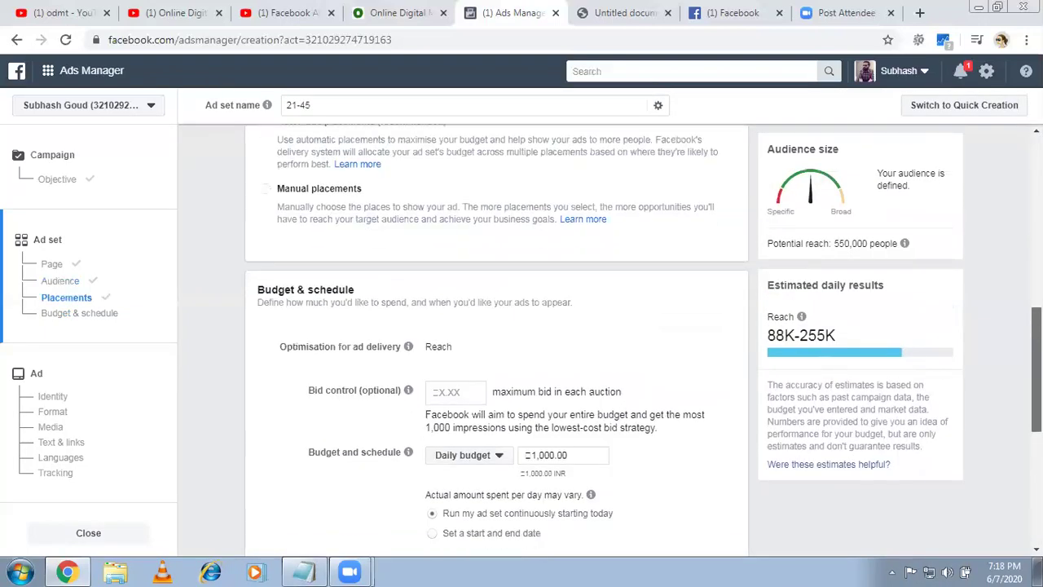
{"action": "scroll", "coordinate": [496, 326], "scroll_direction": "down", "scroll_amount": 1}
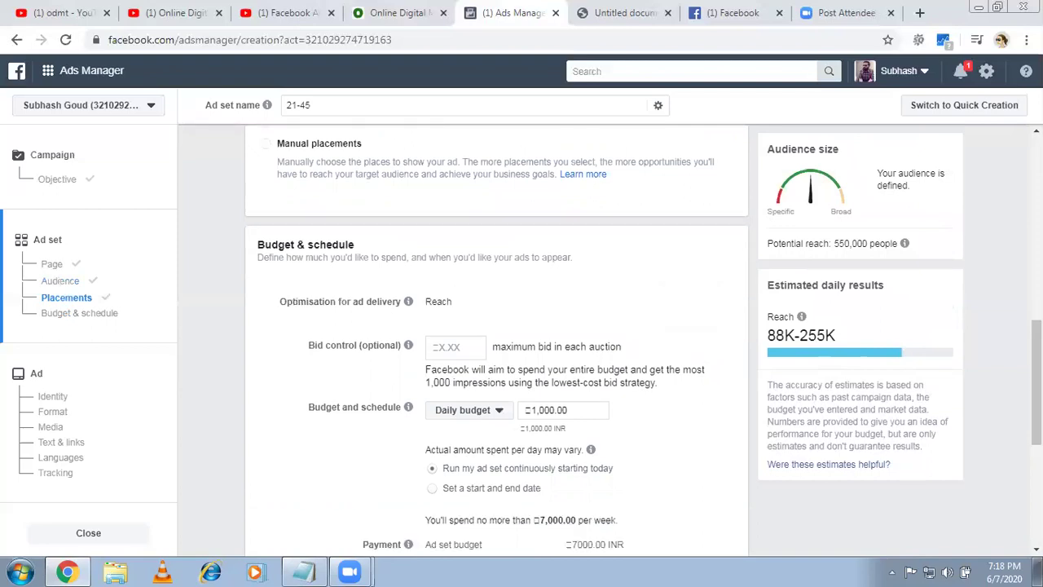
{"action": "left_click", "coordinate": [475, 348]}
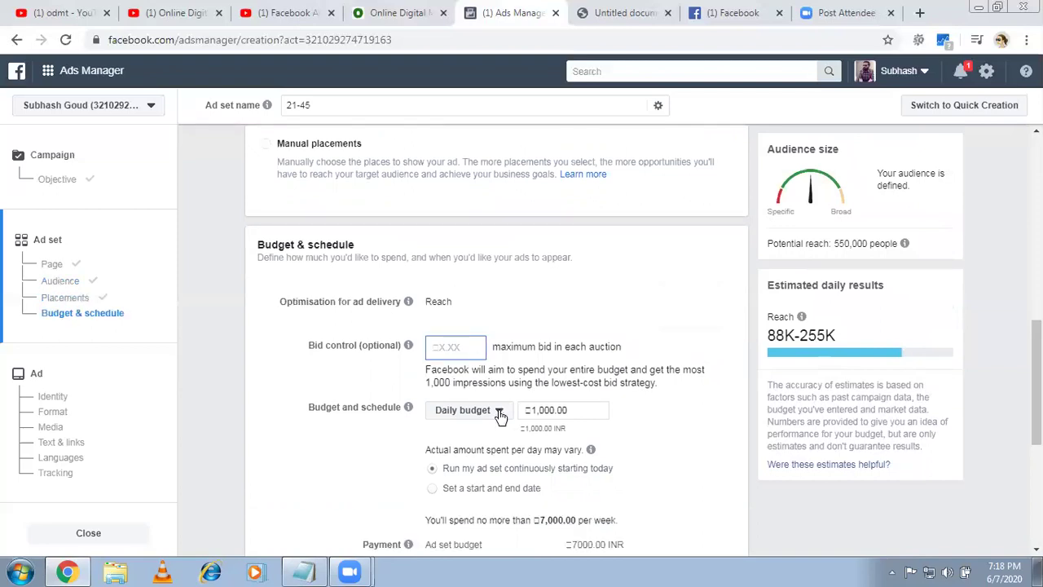
{"action": "left_click", "coordinate": [498, 412]}
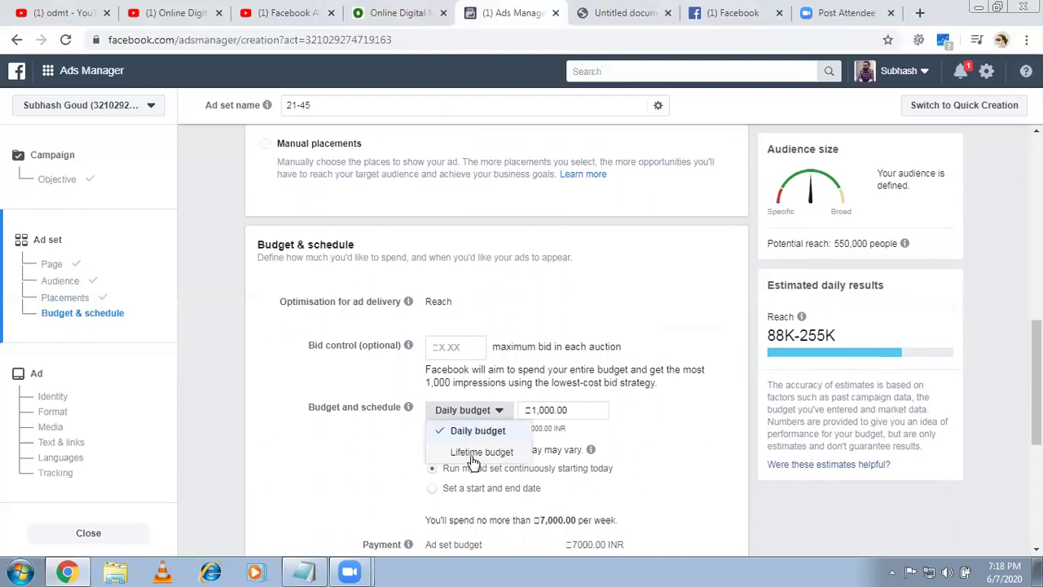
{"action": "left_click", "coordinate": [472, 454]}
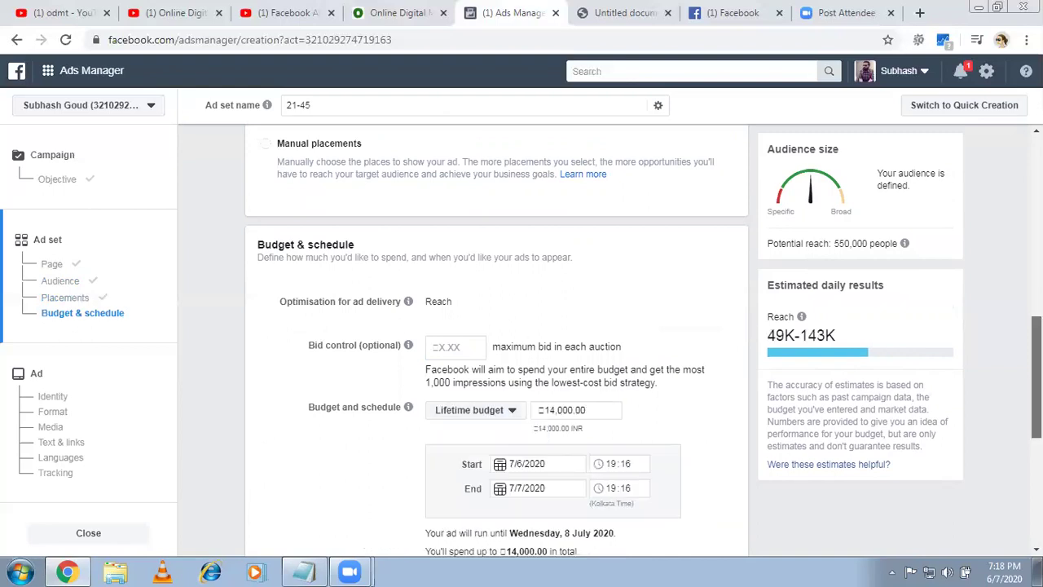
- Switch the ad set's budget type to Daily budget and back to Lifetime budget
{"action": "scroll", "coordinate": [497, 343], "scroll_direction": "down", "scroll_amount": 2}
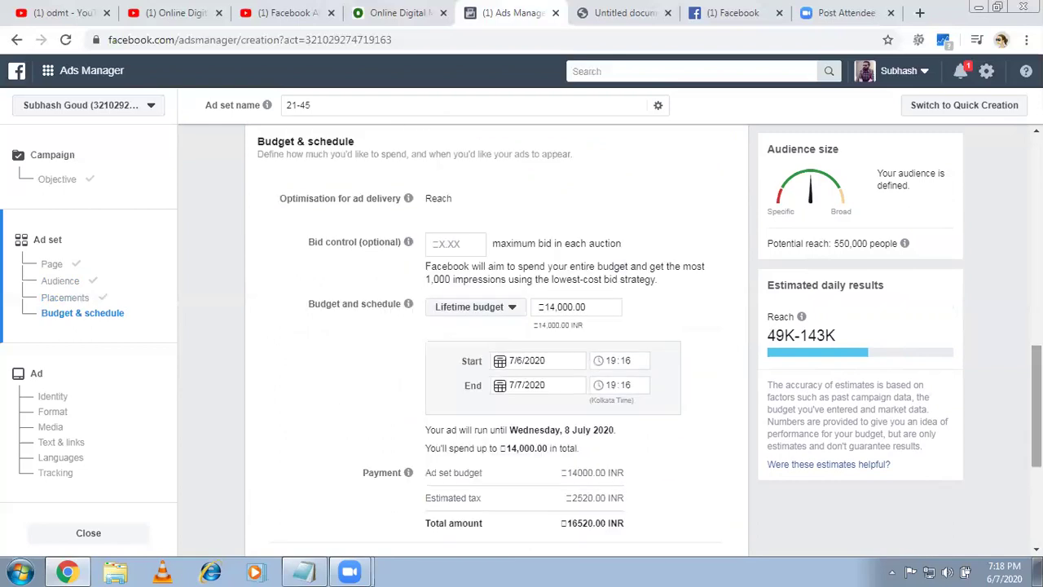
{"action": "left_click", "coordinate": [509, 307]}
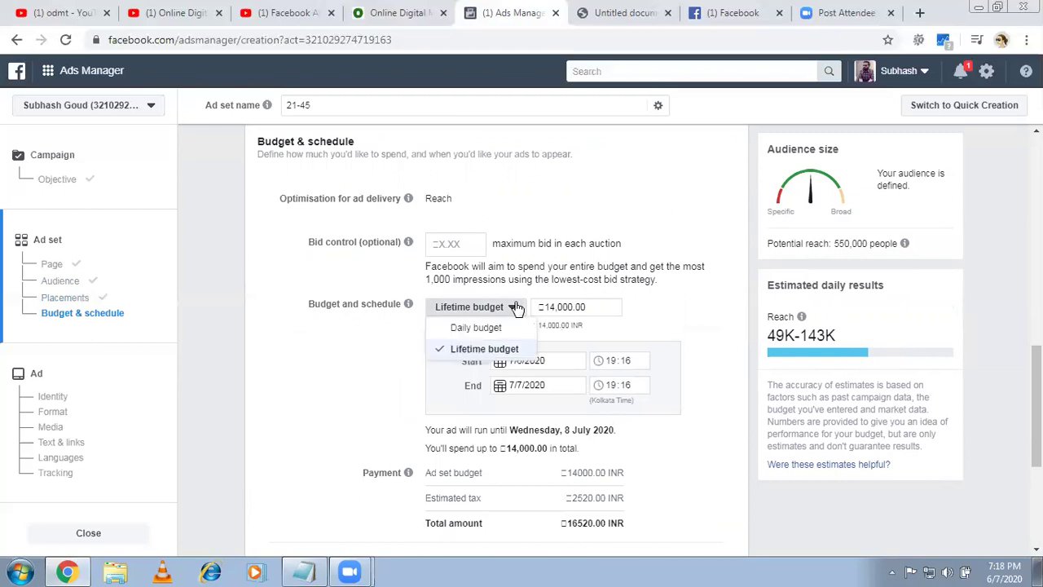
{"action": "left_click", "coordinate": [487, 328]}
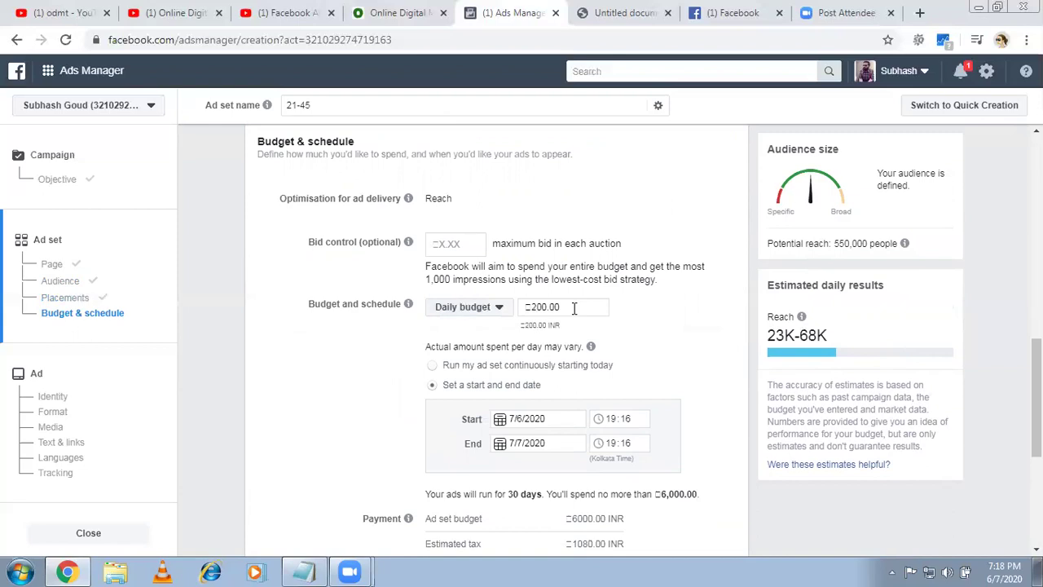
{"action": "left_click", "coordinate": [487, 307]}
{"action": "left_click", "coordinate": [484, 349]}
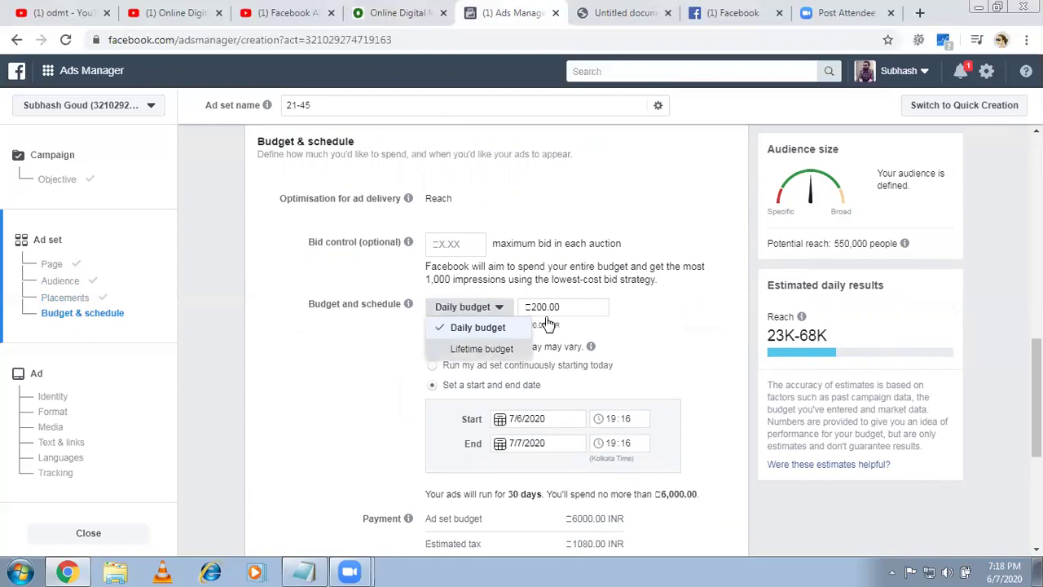
- Set the lifetime budget amount to 5,000 INR
{"action": "left_click", "coordinate": [592, 307]}
{"action": "key", "text": "BackSpace"}
{"action": "key", "text": "BackSpace"}
{"action": "key", "text": "BackSpace"}
{"action": "key", "text": "BackSpace"}
{"action": "key", "text": "BackSpace"}
{"action": "key", "text": "BackSpace"}
{"action": "key", "text": "BackSpace"}
{"action": "key", "text": "BackSpace"}
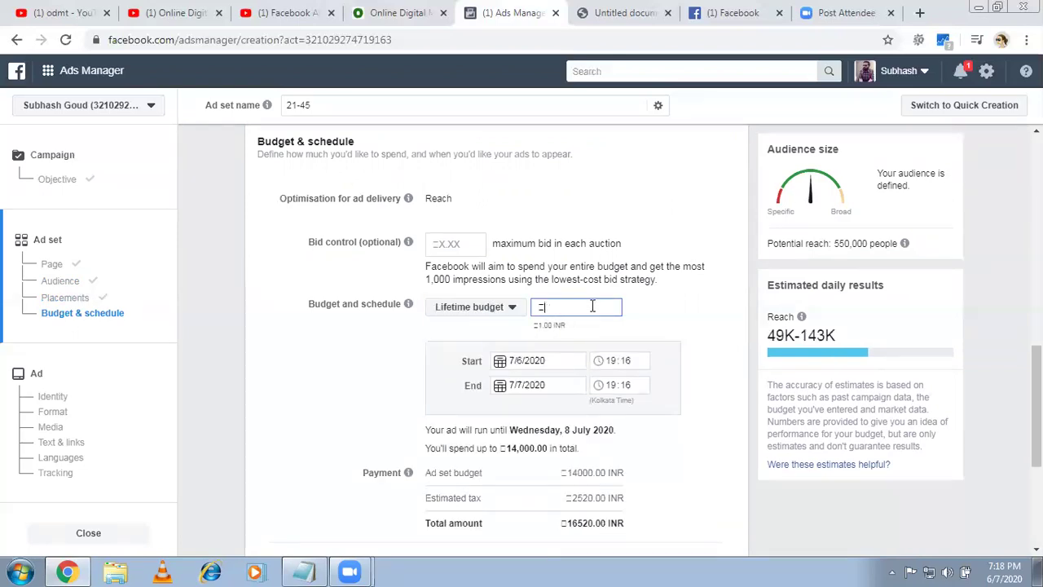
{"action": "type", "text": "5000"}
{"action": "left_click", "coordinate": [310, 411]}
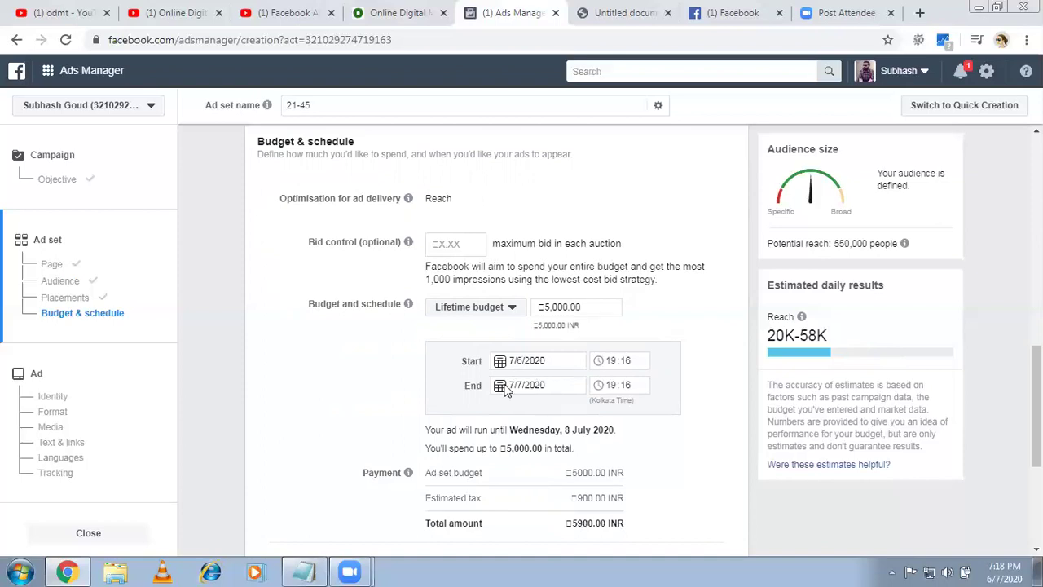
- Set the ad set's end date to 11/7/2020
{"action": "left_click", "coordinate": [503, 390]}
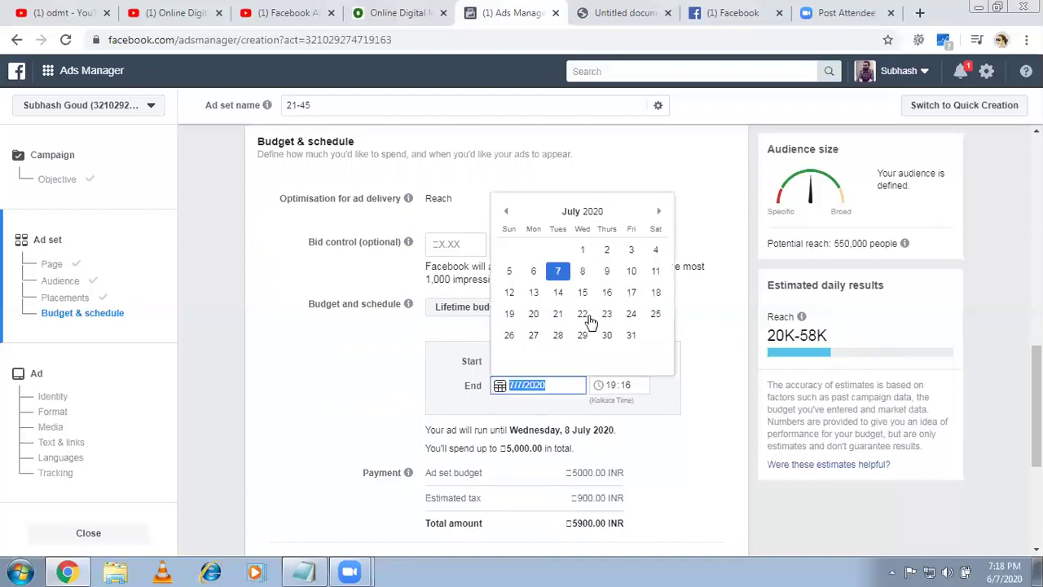
{"action": "left_click", "coordinate": [632, 272]}
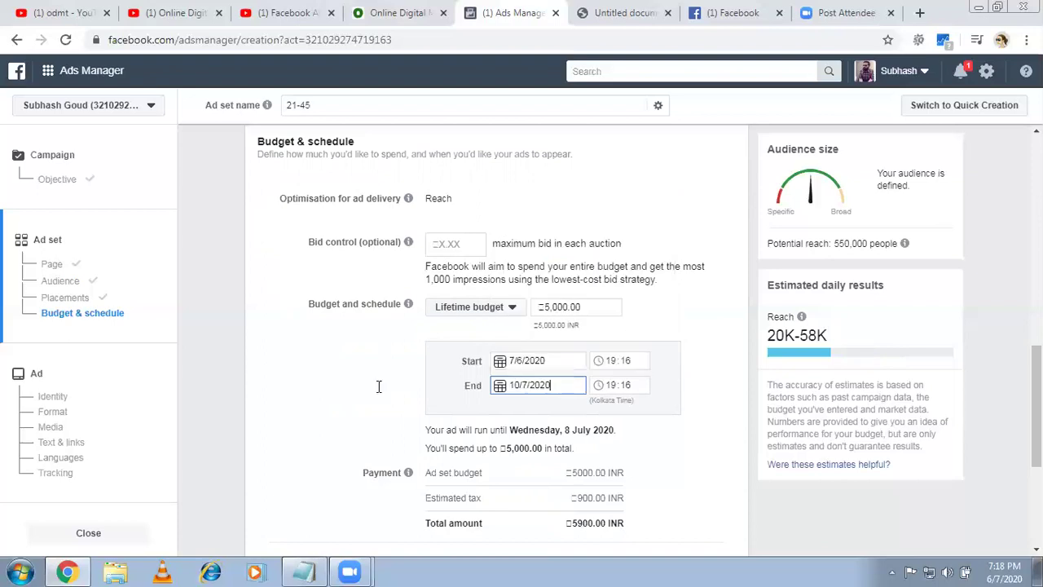
{"action": "left_click", "coordinate": [500, 389]}
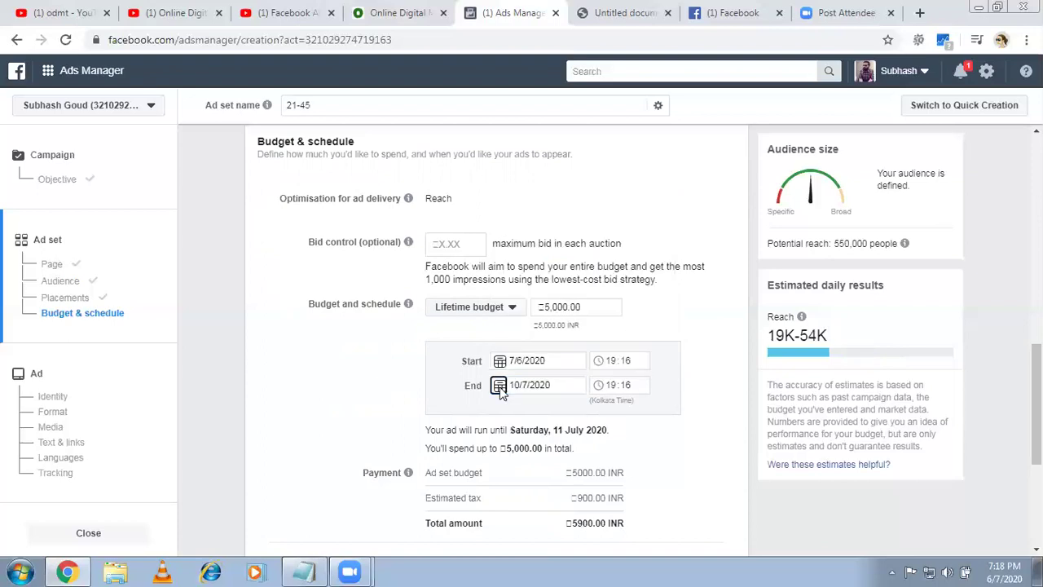
{"action": "left_click", "coordinate": [499, 390]}
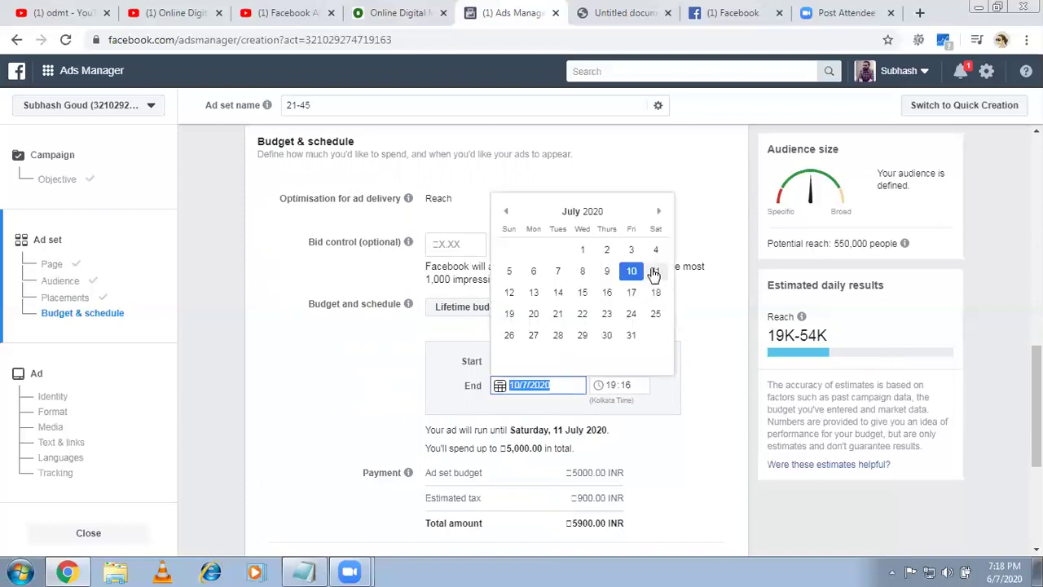
{"action": "left_click", "coordinate": [656, 271]}
{"action": "left_click", "coordinate": [379, 407]}
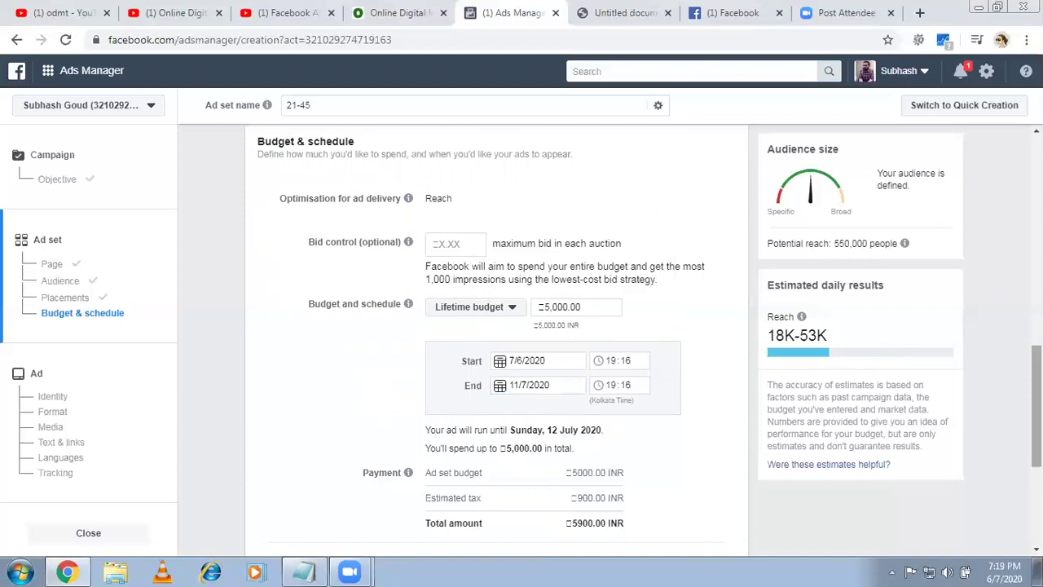
- Try the Run ads on a schedule option for ad scheduling, and return it to Run ads all the time
{"action": "scroll", "coordinate": [497, 343], "scroll_direction": "down", "scroll_amount": 3}
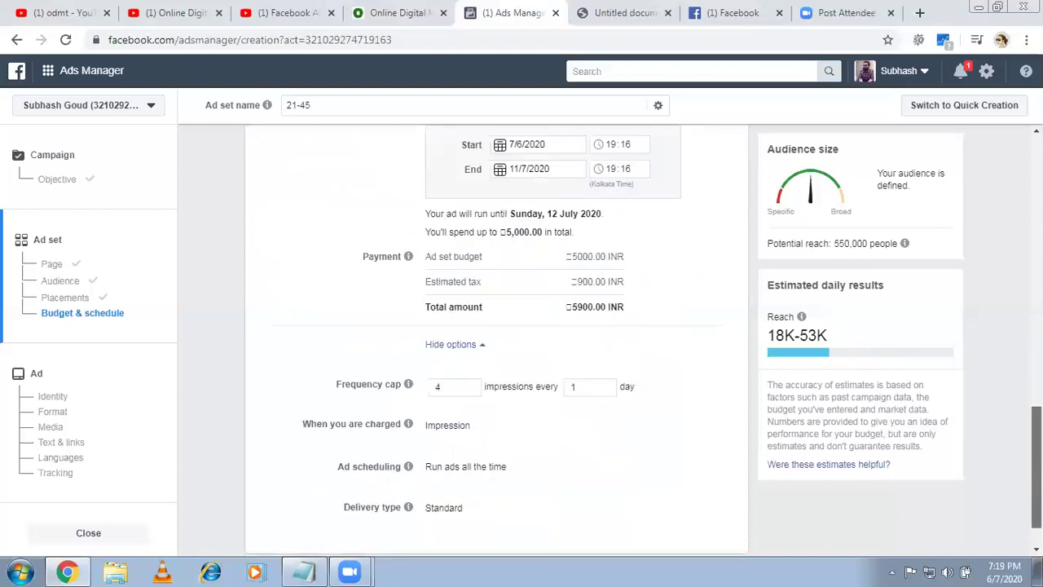
{"action": "scroll", "coordinate": [640, 377], "scroll_direction": "down", "scroll_amount": 1}
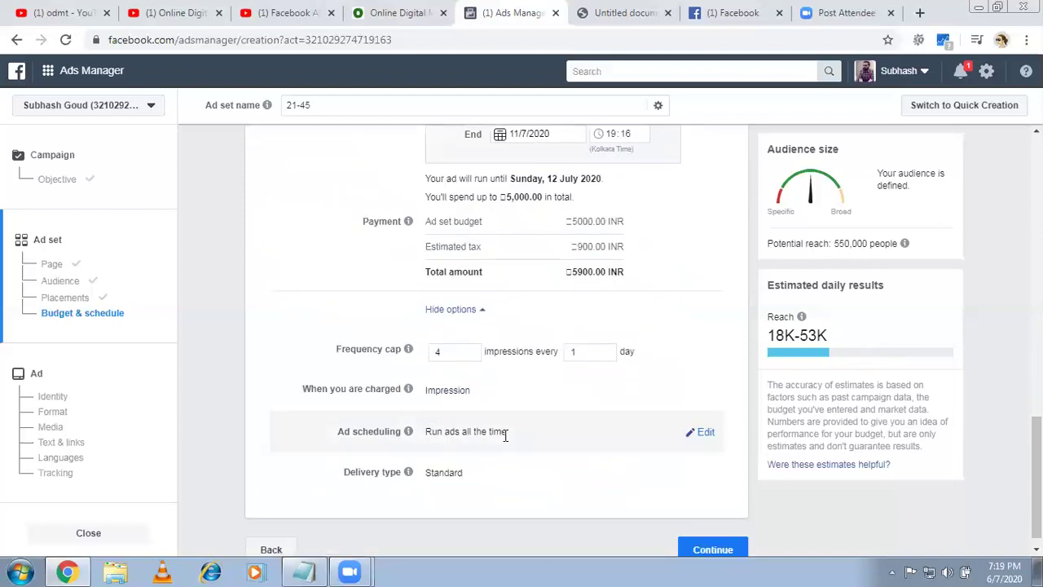
{"action": "left_click", "coordinate": [700, 435]}
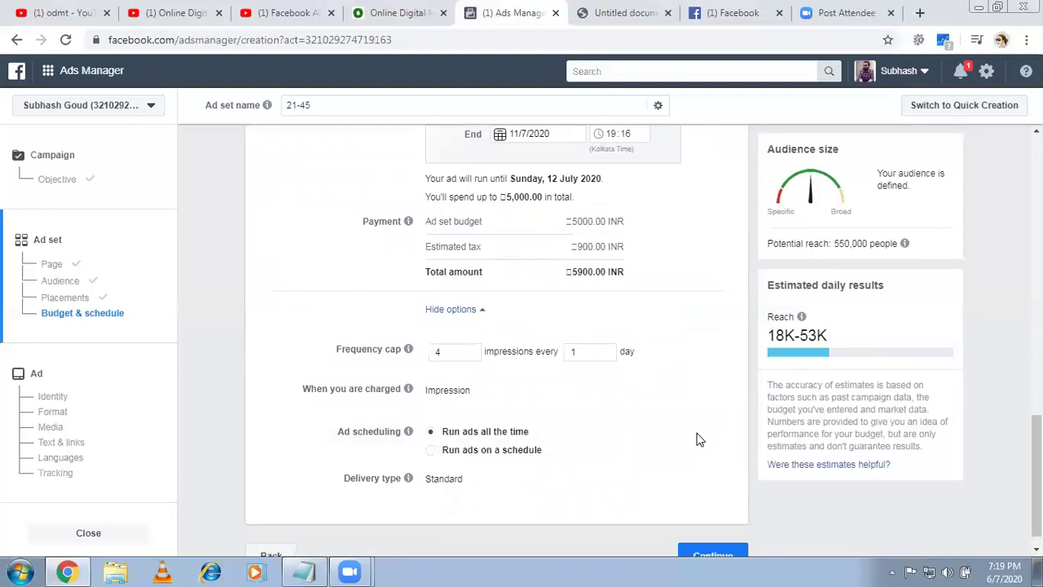
{"action": "left_click", "coordinate": [431, 452]}
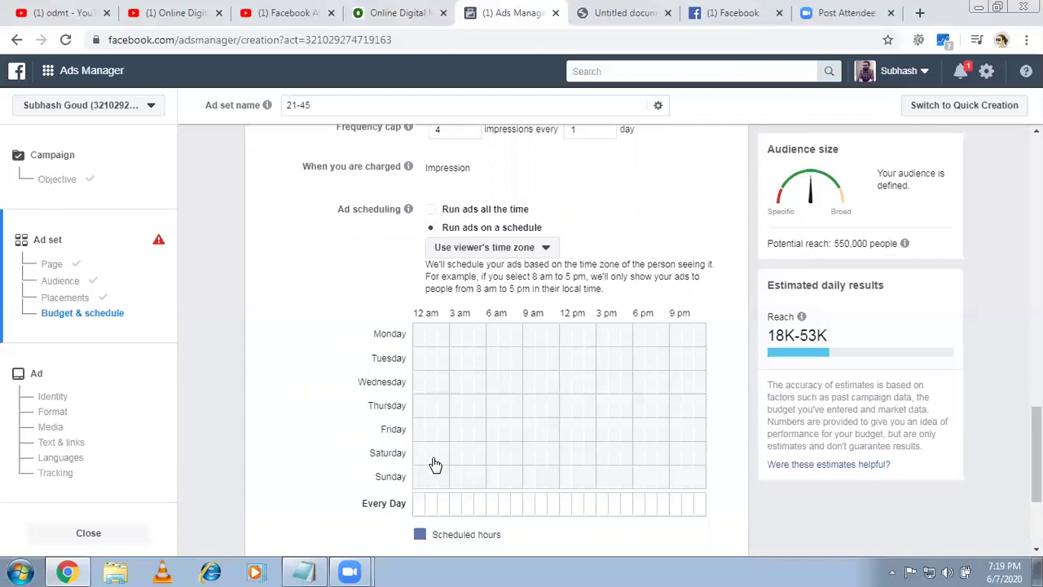
{"action": "left_click", "coordinate": [433, 211]}
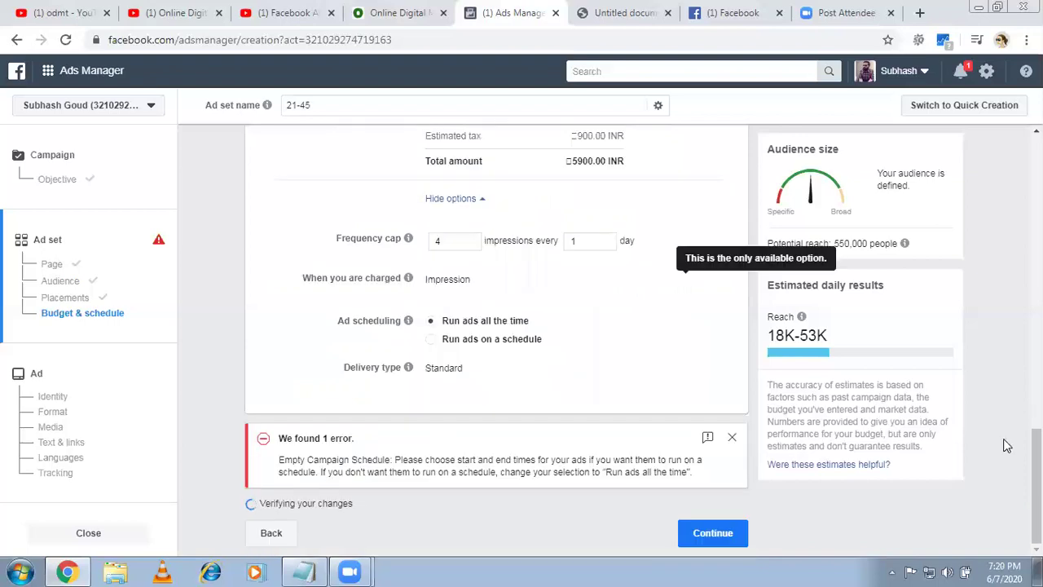
- Read the section on the 4 elements of a perfect Facebook ad in the Untitled document PDF and return to Ads Manager
{"action": "mouse_move", "coordinate": [1036, 486]}
{"action": "left_mouse_down"}
{"action": "mouse_move", "coordinate": [1036, 408]}
{"action": "mouse_move", "coordinate": [1037, 480]}
{"action": "left_mouse_up"}
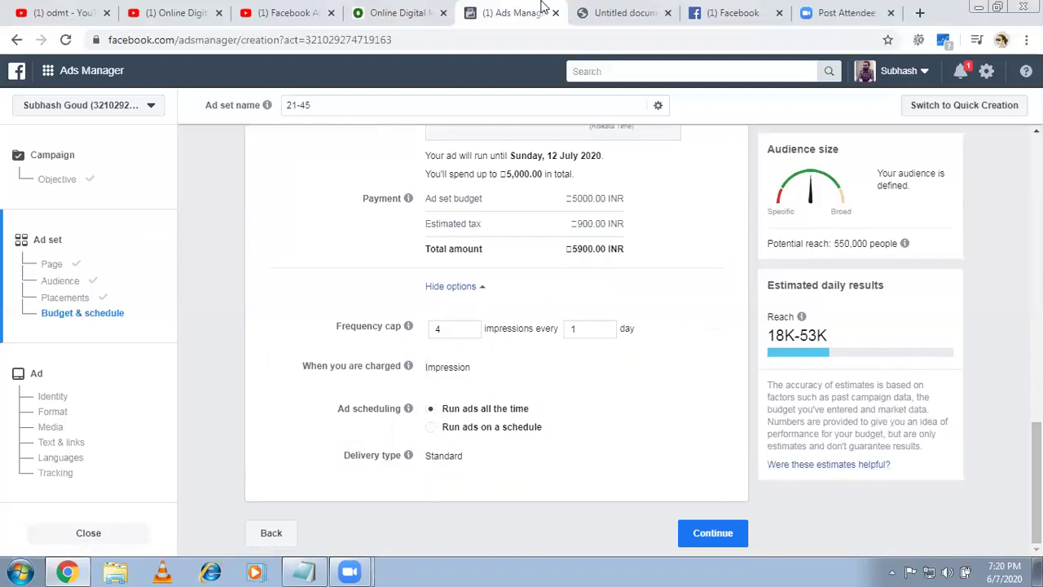
{"action": "left_click", "coordinate": [615, 8]}
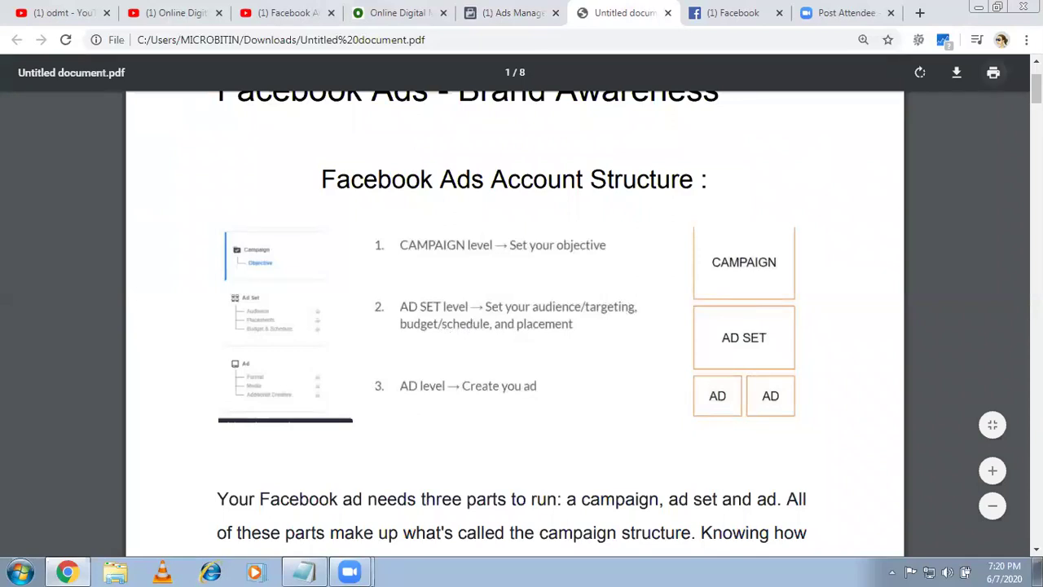
{"action": "left_click_drag", "start_coordinate": [1036, 89], "coordinate": [1036, 352]}
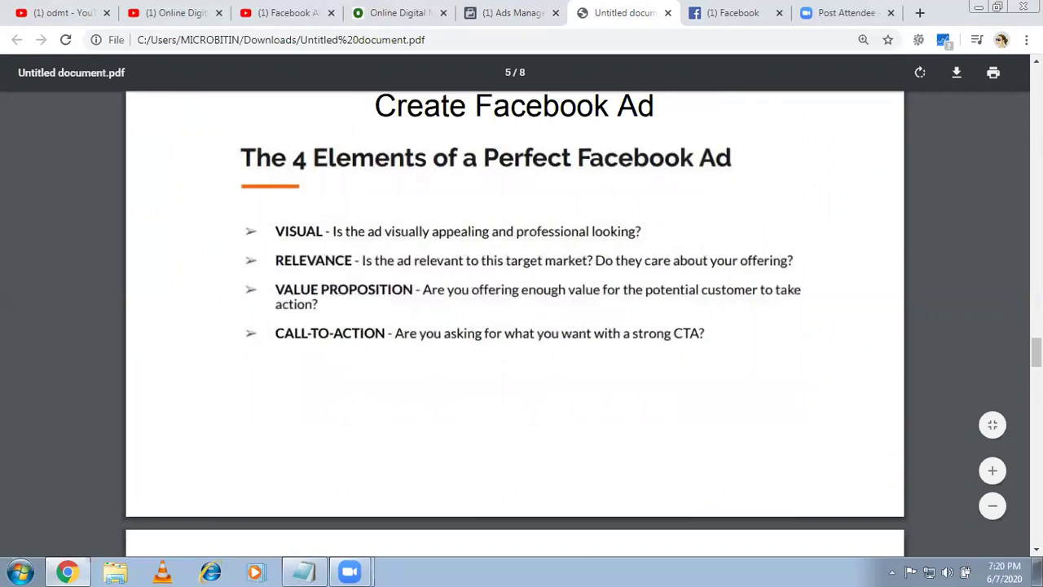
{"action": "left_click", "coordinate": [513, 12]}
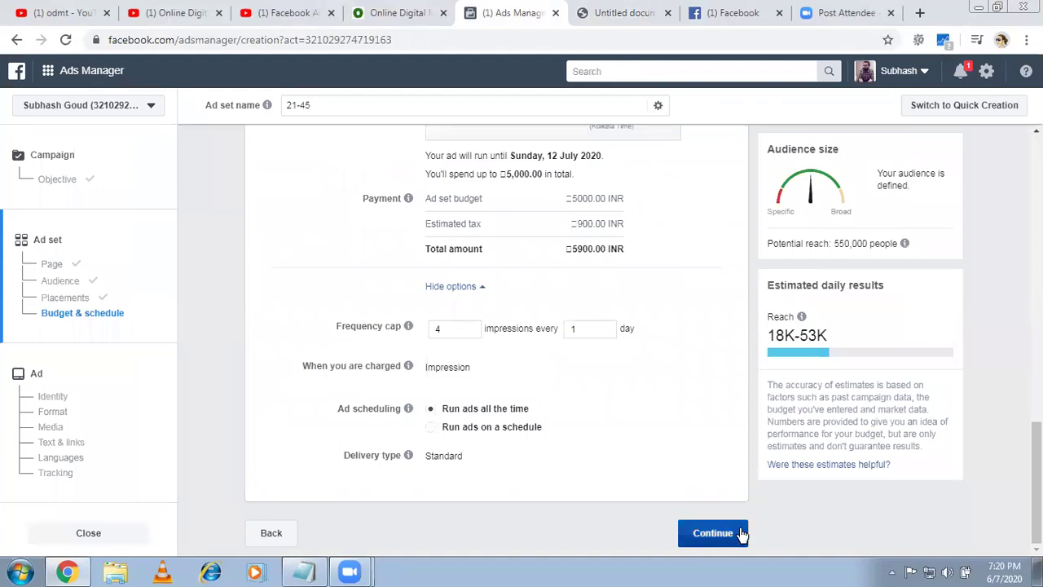
- Continue from the ad set to the ad level and examine its Identity, Format, Media and Text & links sections
{"action": "left_click", "coordinate": [714, 533]}
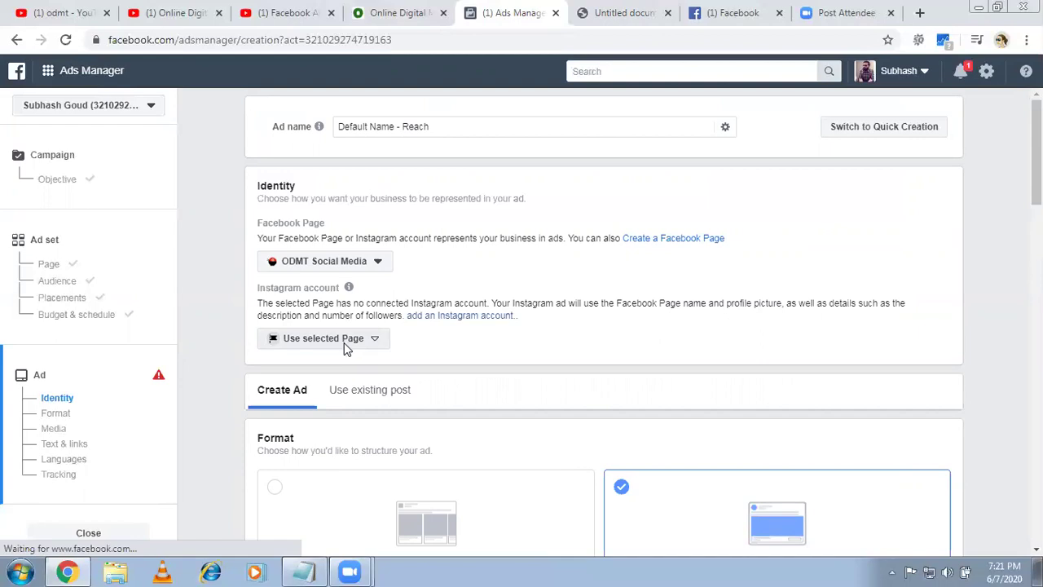
{"action": "scroll", "coordinate": [603, 326], "scroll_direction": "down", "scroll_amount": 1}
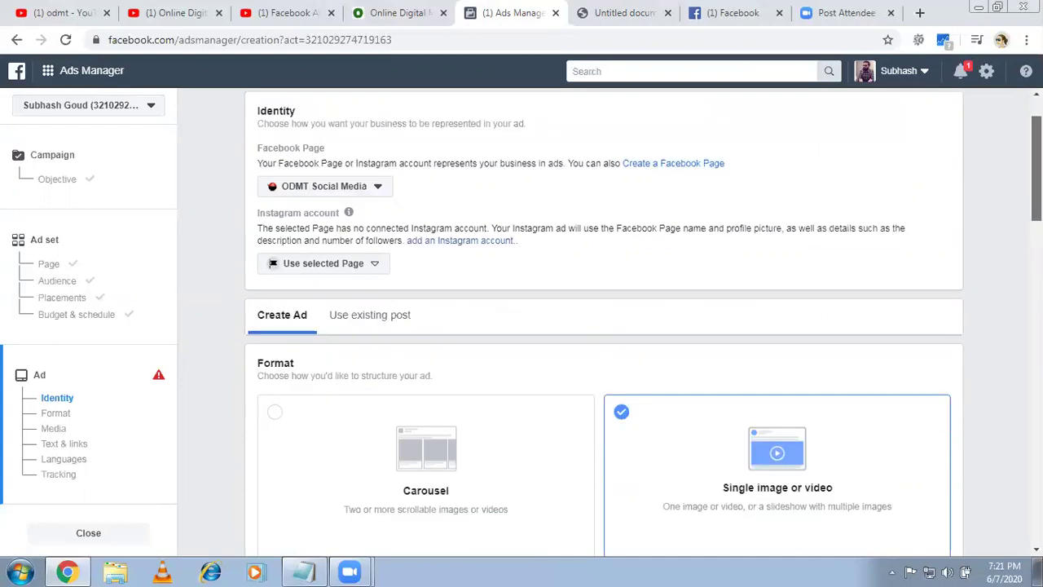
{"action": "scroll", "coordinate": [603, 325], "scroll_direction": "down", "scroll_amount": 1}
{"action": "scroll", "coordinate": [602, 326], "scroll_direction": "up", "scroll_amount": 1}
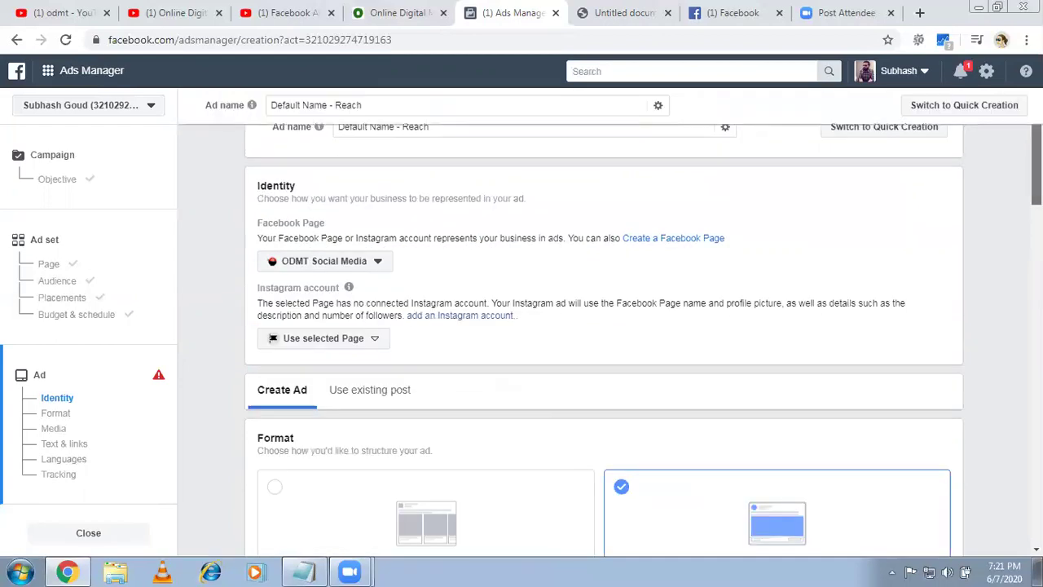
{"action": "scroll", "coordinate": [650, 231], "scroll_direction": "down", "scroll_amount": 3}
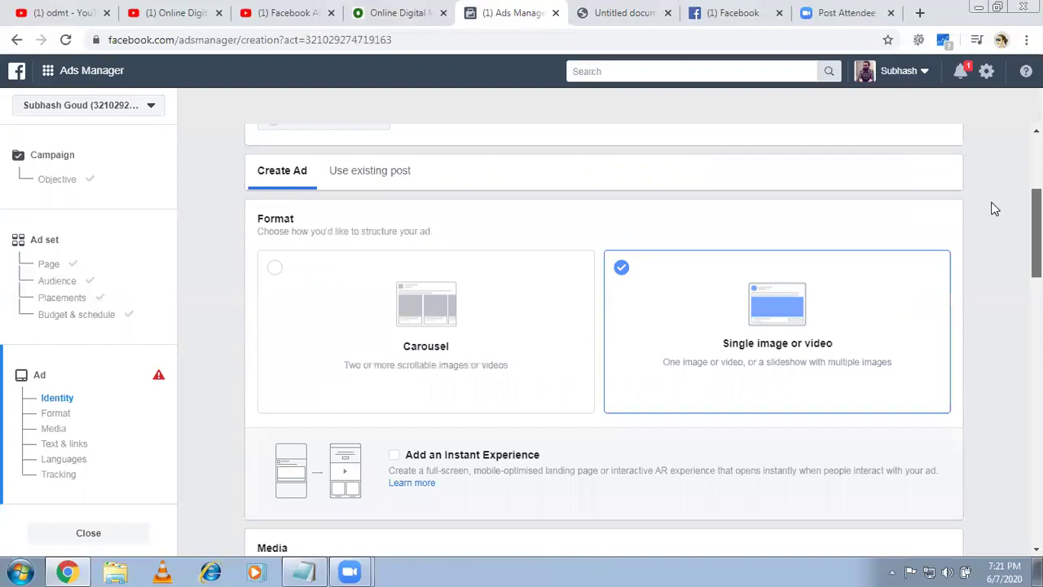
{"action": "scroll", "coordinate": [991, 207], "scroll_direction": "up", "scroll_amount": 2}
{"action": "scroll", "coordinate": [992, 221], "scroll_direction": "down", "scroll_amount": 1}
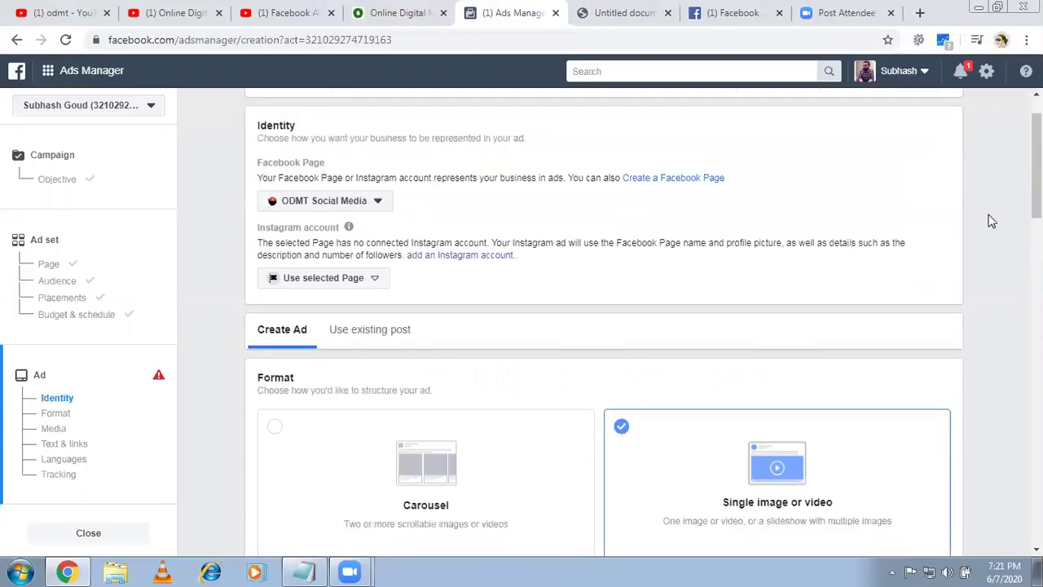
{"action": "scroll", "coordinate": [991, 220], "scroll_direction": "down", "scroll_amount": 3}
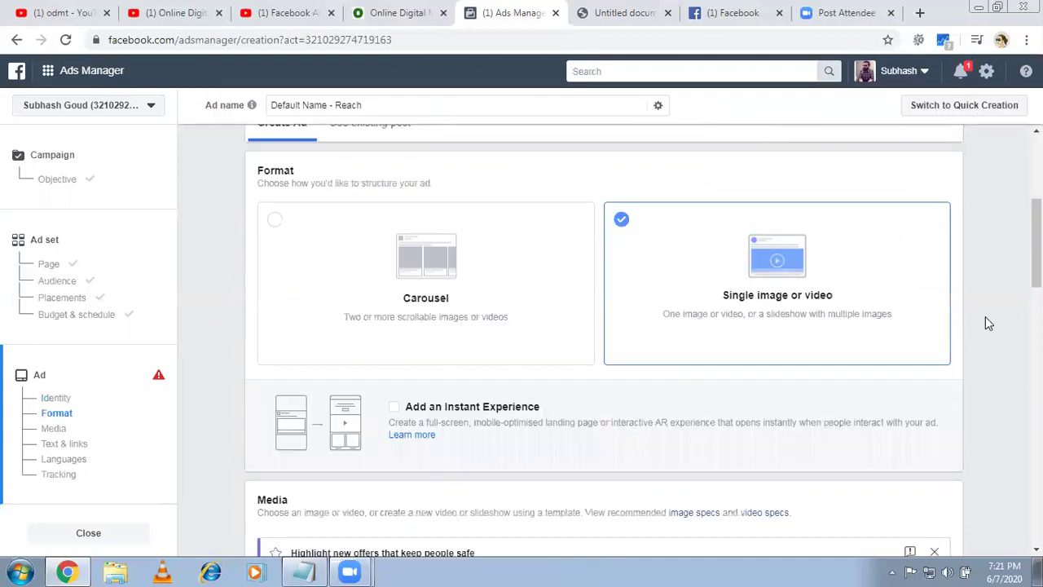
{"action": "scroll", "coordinate": [985, 323], "scroll_direction": "down", "scroll_amount": 1}
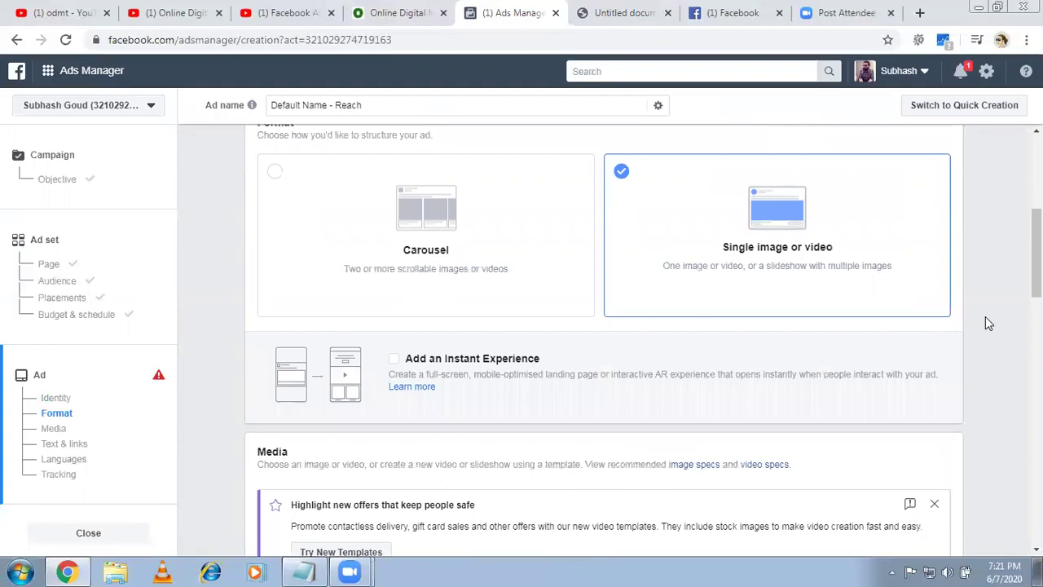
{"action": "scroll", "coordinate": [985, 324], "scroll_direction": "down", "scroll_amount": 3}
{"action": "scroll", "coordinate": [985, 323], "scroll_direction": "down", "scroll_amount": 1}
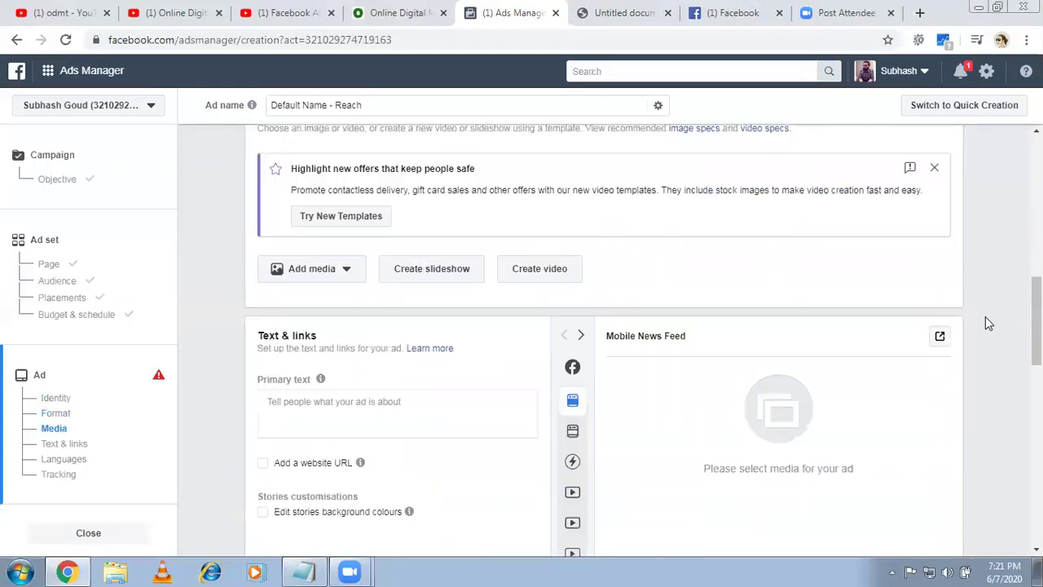
{"action": "scroll", "coordinate": [985, 323], "scroll_direction": "up", "scroll_amount": 1}
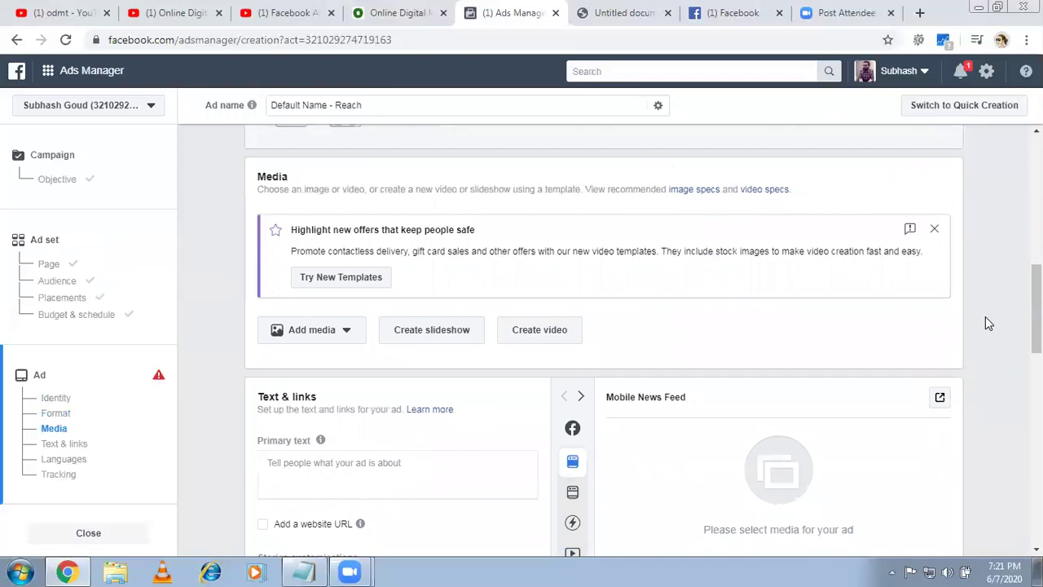
{"action": "scroll", "coordinate": [985, 323], "scroll_direction": "down", "scroll_amount": 1}
{"action": "scroll", "coordinate": [985, 323], "scroll_direction": "down", "scroll_amount": 1}
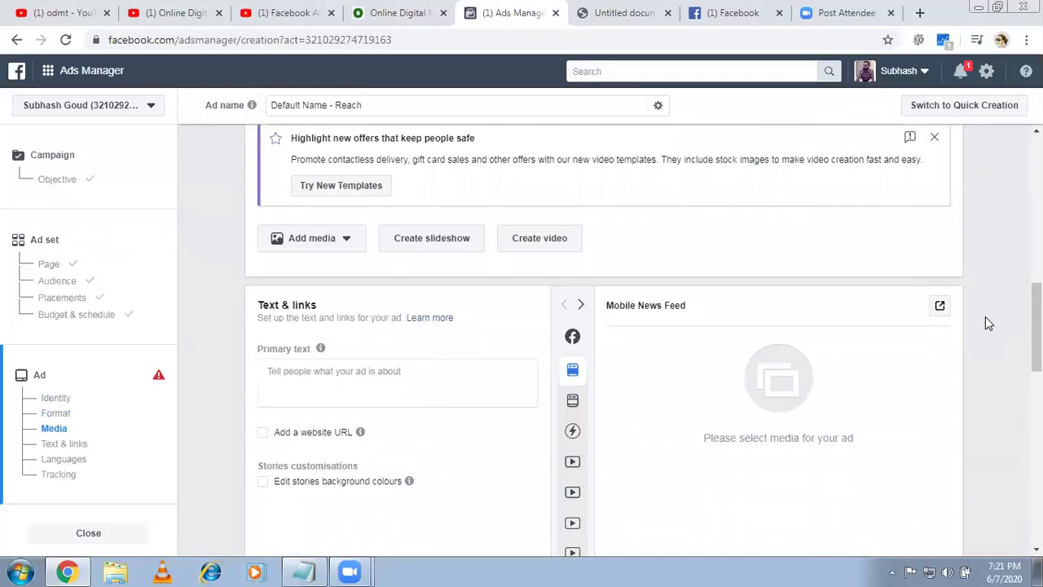
{"action": "scroll", "coordinate": [985, 324], "scroll_direction": "up", "scroll_amount": 8}
{"action": "scroll", "coordinate": [988, 324], "scroll_direction": "up", "scroll_amount": 3}
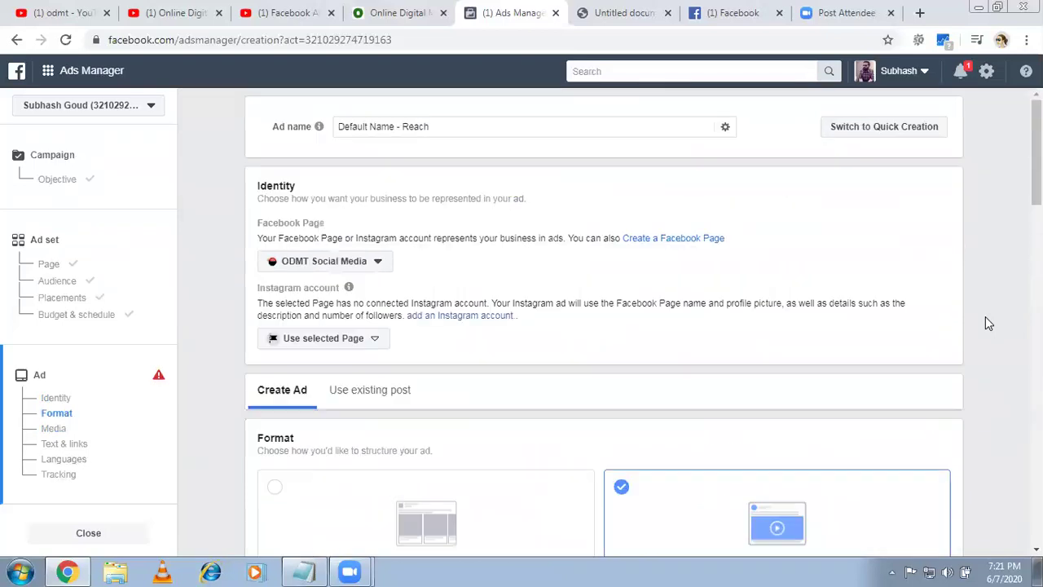
- Change the Facebook Page in the ad's Identity section to ODMT Digital Marketing
{"action": "left_click", "coordinate": [372, 264]}
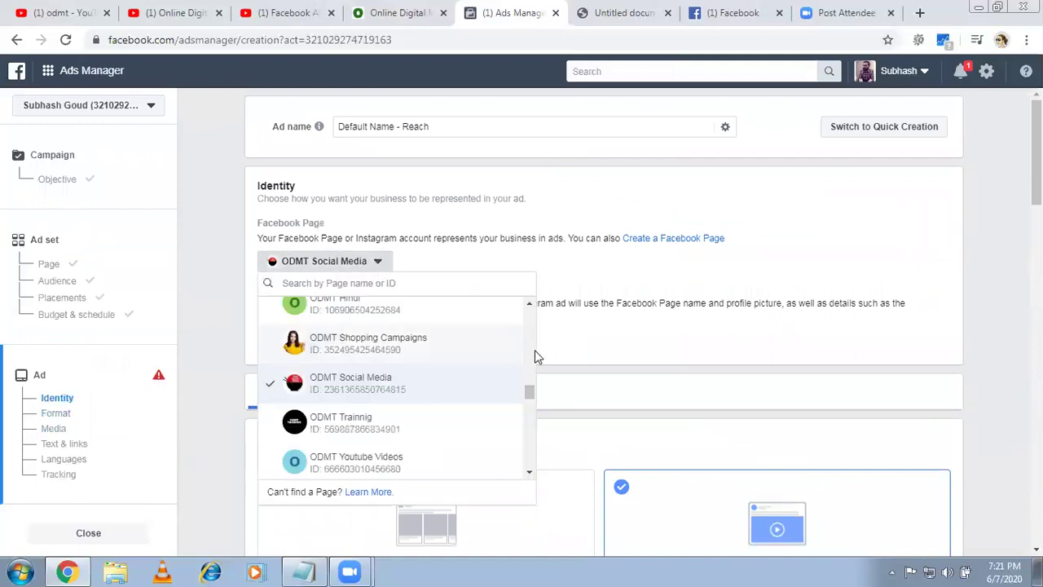
{"action": "mouse_move", "coordinate": [531, 399]}
{"action": "left_mouse_down"}
{"action": "mouse_move", "coordinate": [531, 315]}
{"action": "mouse_move", "coordinate": [533, 388]}
{"action": "left_mouse_up"}
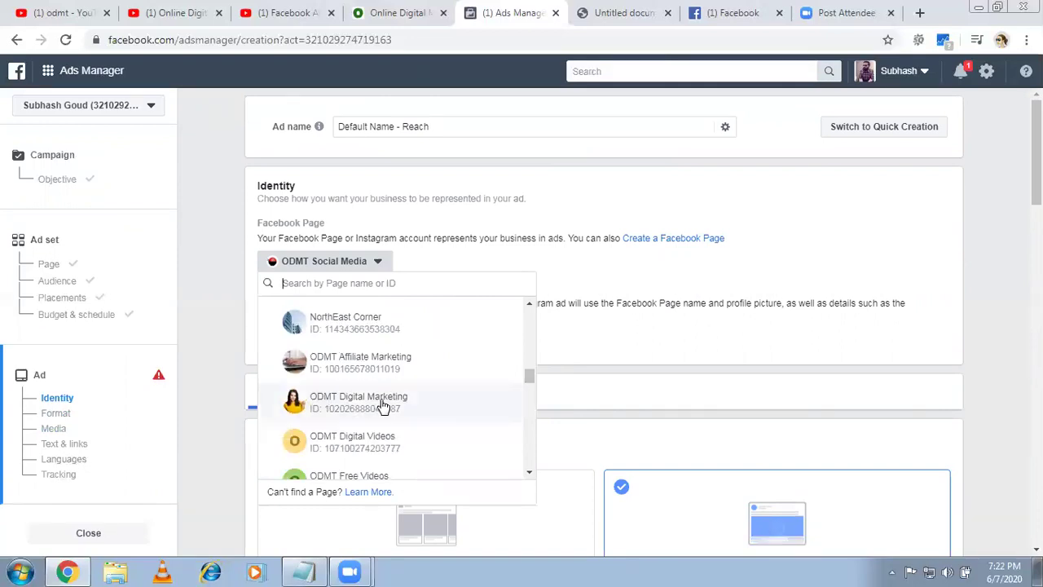
{"action": "left_click", "coordinate": [383, 405]}
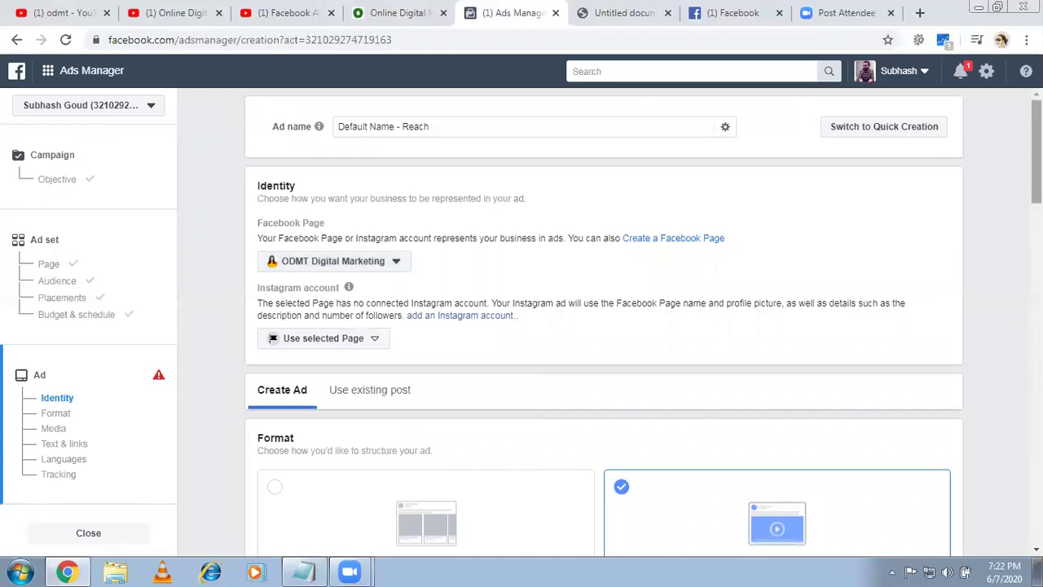
- Start adding an image to the ad's media and switch the image source to Stock photos
{"action": "scroll", "coordinate": [603, 326], "scroll_direction": "down", "scroll_amount": 1}
{"action": "scroll", "coordinate": [603, 326], "scroll_direction": "down", "scroll_amount": 2}
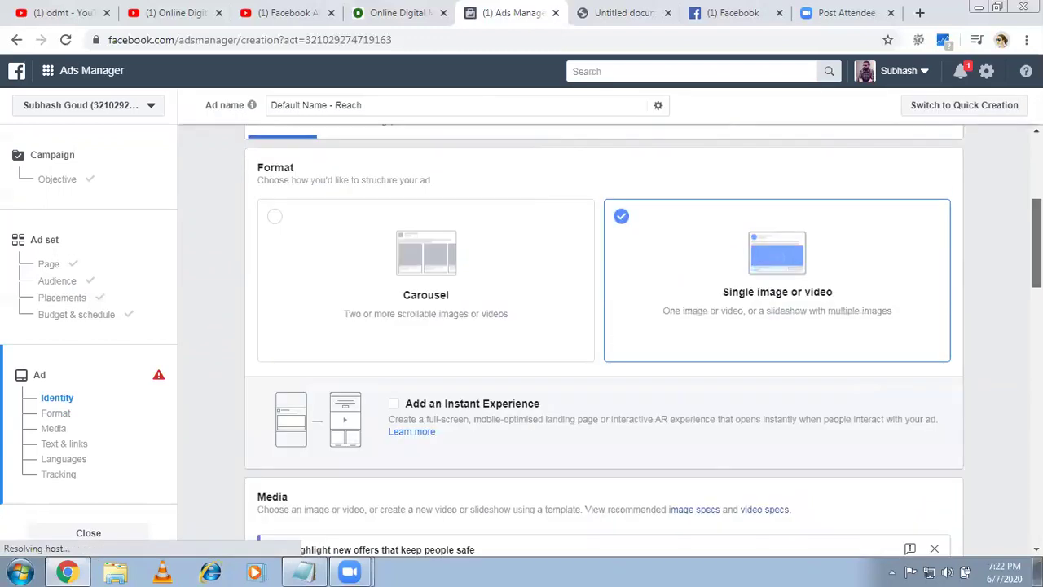
{"action": "scroll", "coordinate": [603, 342], "scroll_direction": "down", "scroll_amount": 4}
{"action": "scroll", "coordinate": [603, 342], "scroll_direction": "down", "scroll_amount": 1}
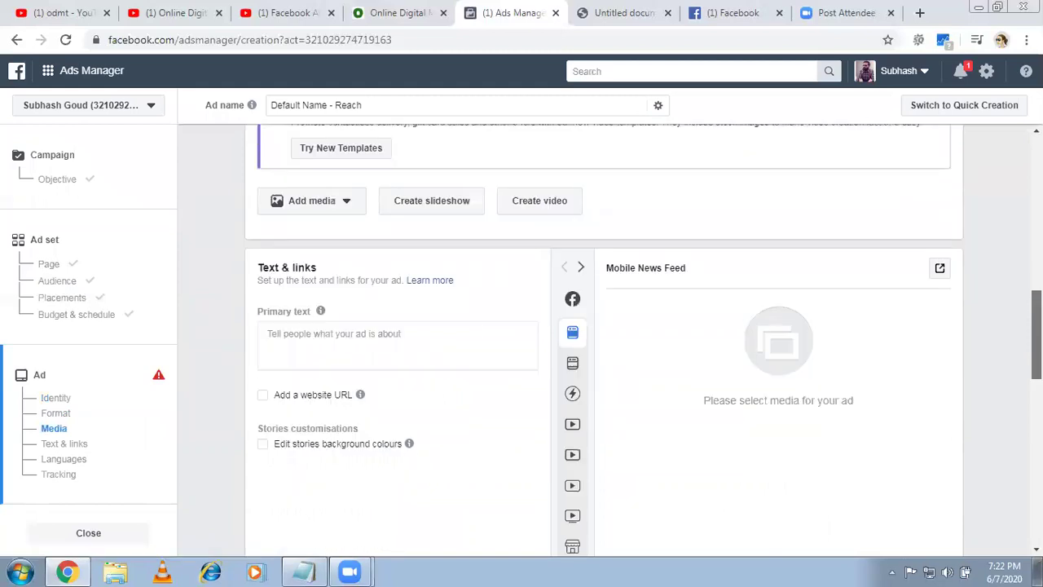
{"action": "scroll", "coordinate": [603, 342], "scroll_direction": "up", "scroll_amount": 1}
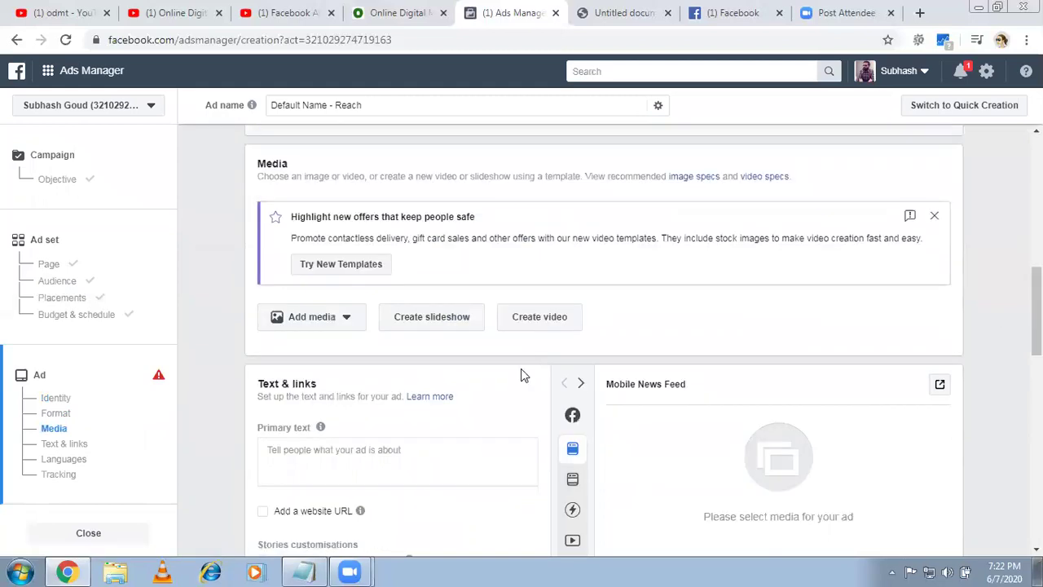
{"action": "left_click", "coordinate": [340, 322]}
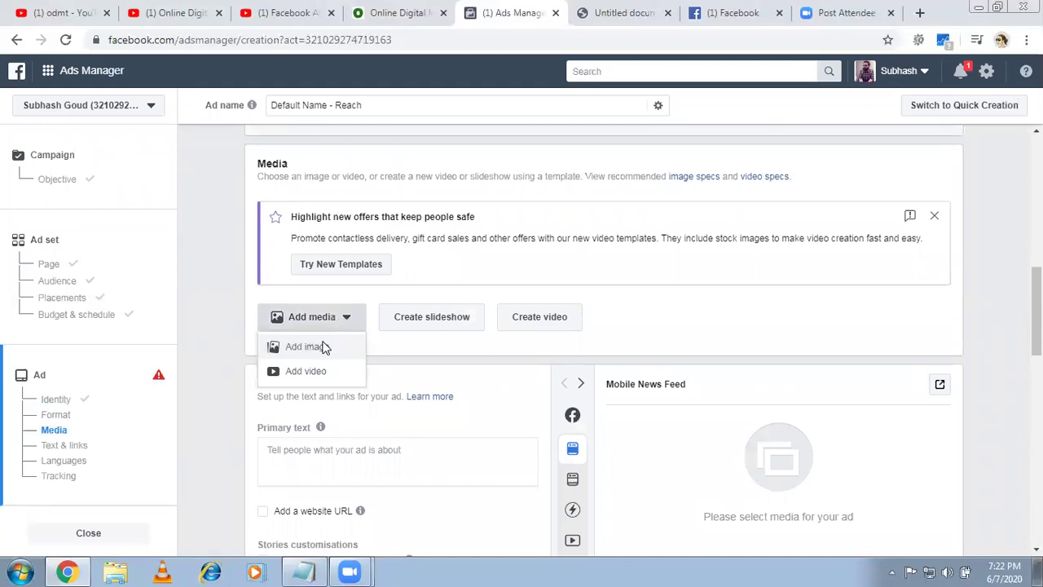
{"action": "left_click", "coordinate": [324, 347]}
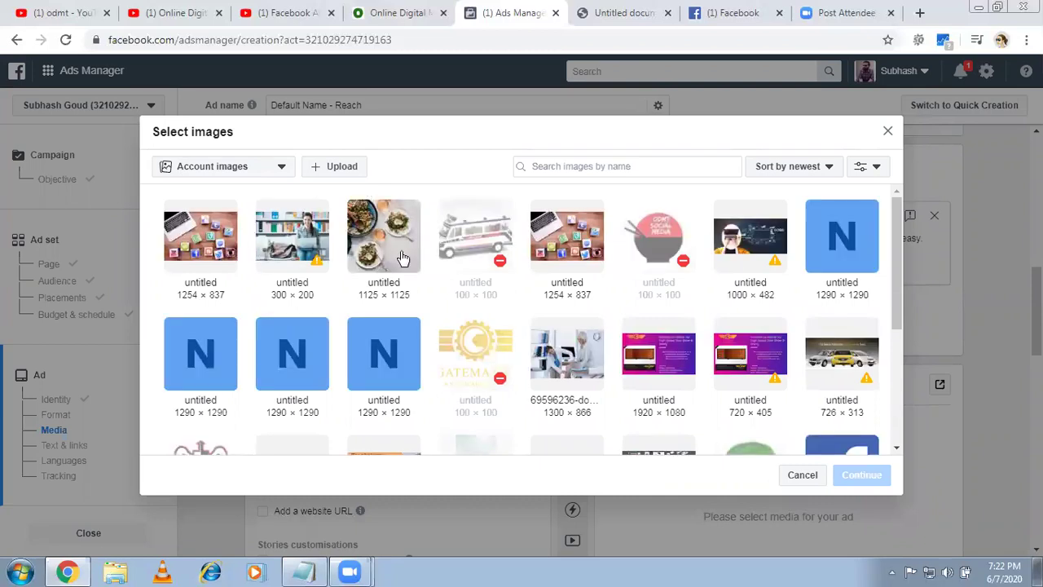
{"action": "left_click", "coordinate": [282, 174]}
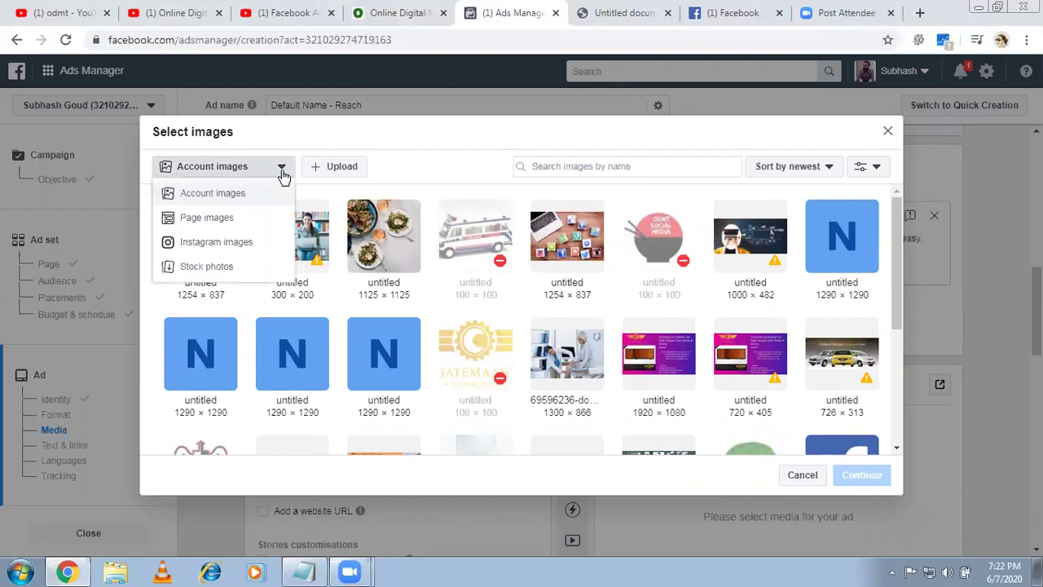
{"action": "left_click", "coordinate": [211, 267]}
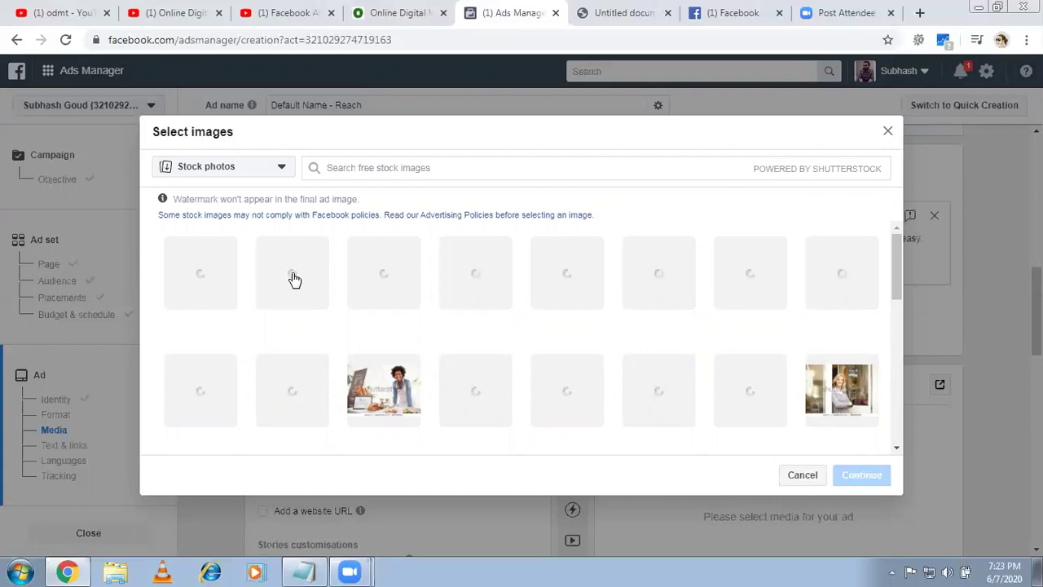
- Search the free stock images for "digital marketing" and add the 1000 × 482 laptop picture with the DIGITAL MARKETING lettering to the ad
{"action": "left_click", "coordinate": [449, 169]}
{"action": "type", "text": "digital marketing"}
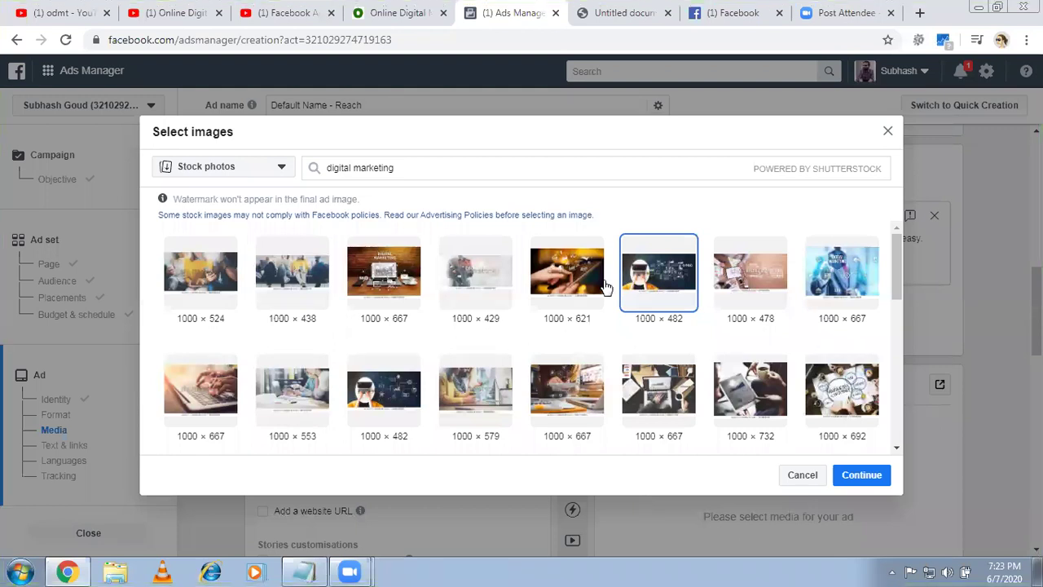
{"action": "left_click", "coordinate": [861, 476]}
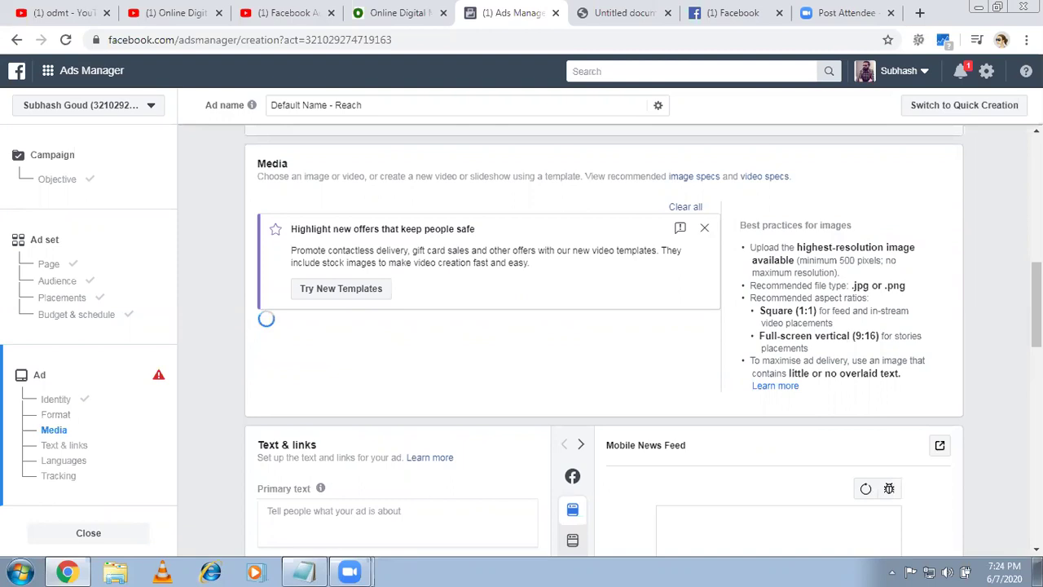
- Enter the primary text "Get 50% Discount On Course Fee . Learn Digital Marketing Online and get Job ready in Just 2 Months"
{"action": "scroll", "coordinate": [603, 325], "scroll_direction": "down", "scroll_amount": 2}
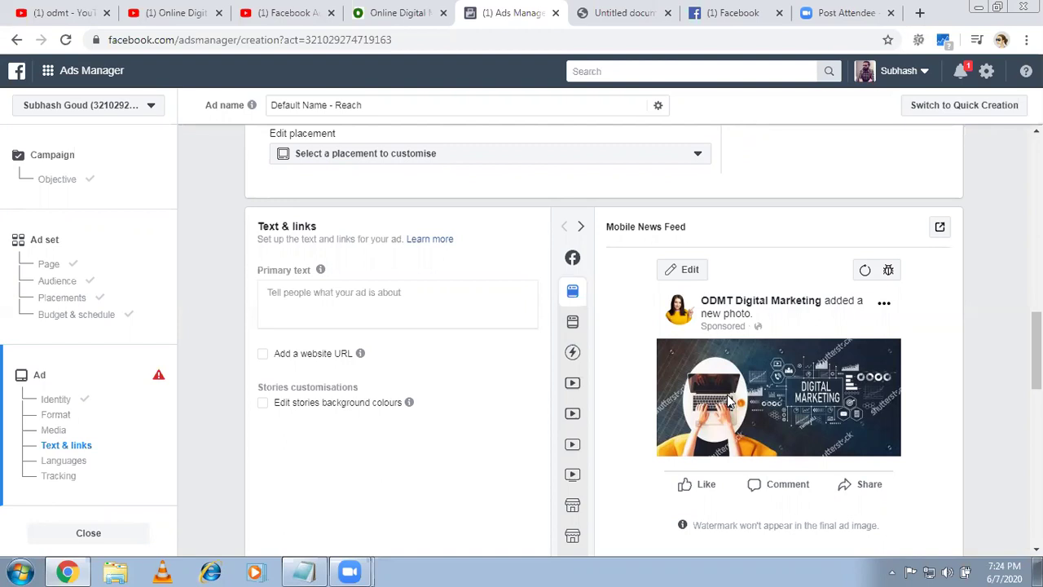
{"action": "left_click", "coordinate": [374, 291]}
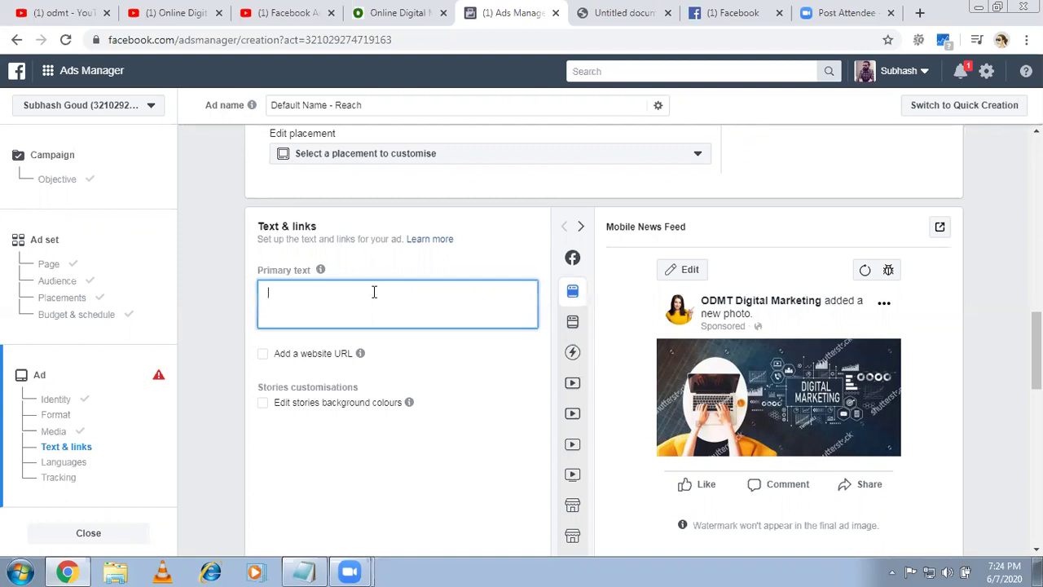
{"action": "type", "text": "Get 50% Discount On Course Fee"}
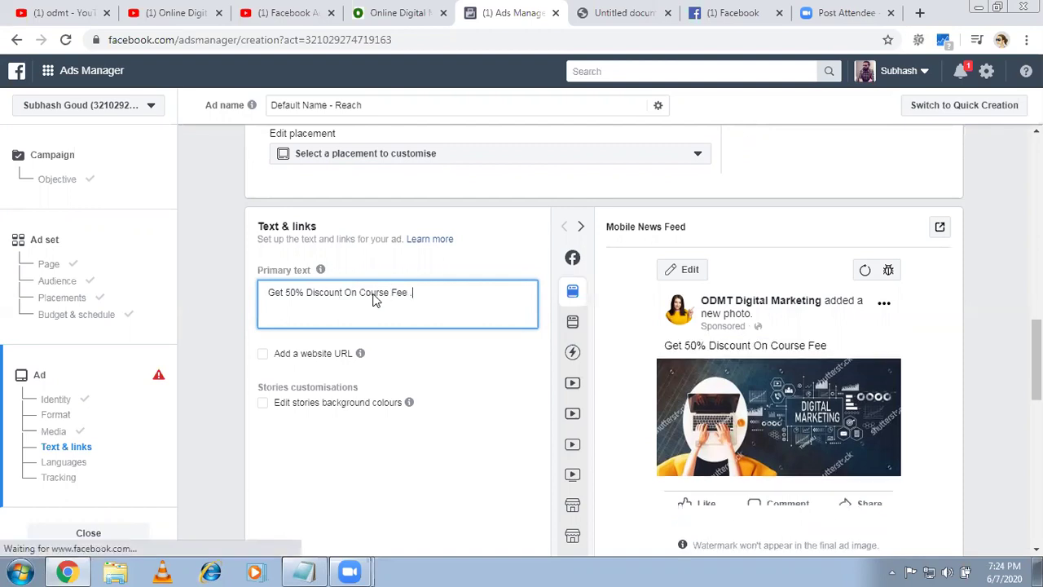
{"action": "type", "text": ". Learn Digital Marketing Online and get Job ready in Just"}
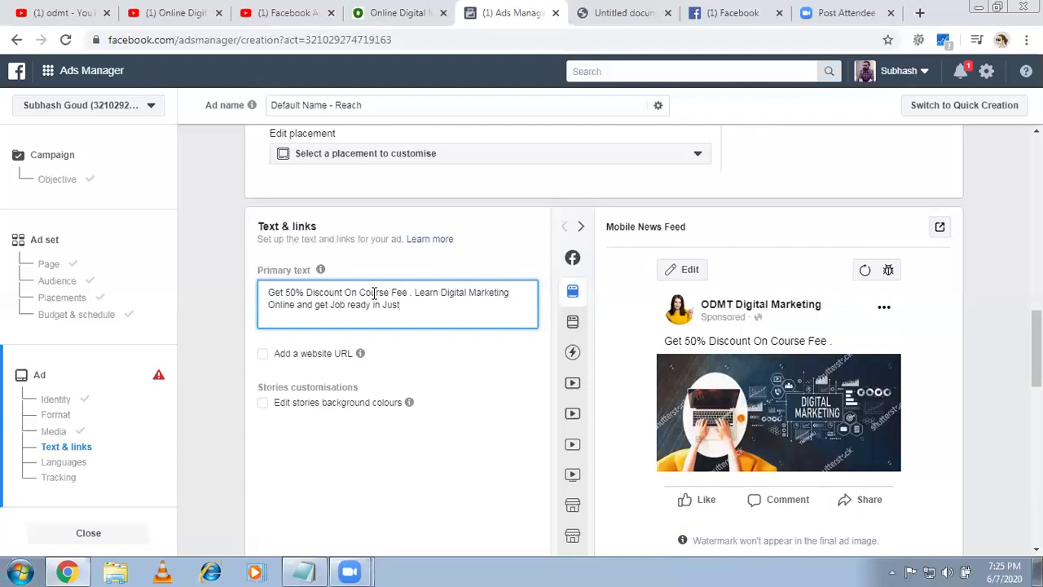
{"action": "type", "text": " 2 Months"}
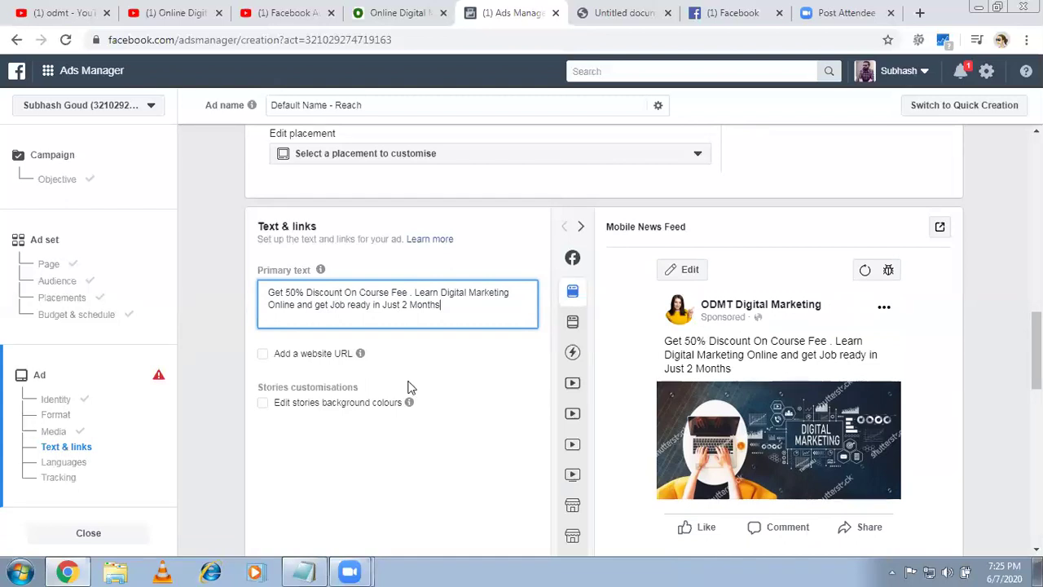
{"action": "left_click", "coordinate": [264, 359]}
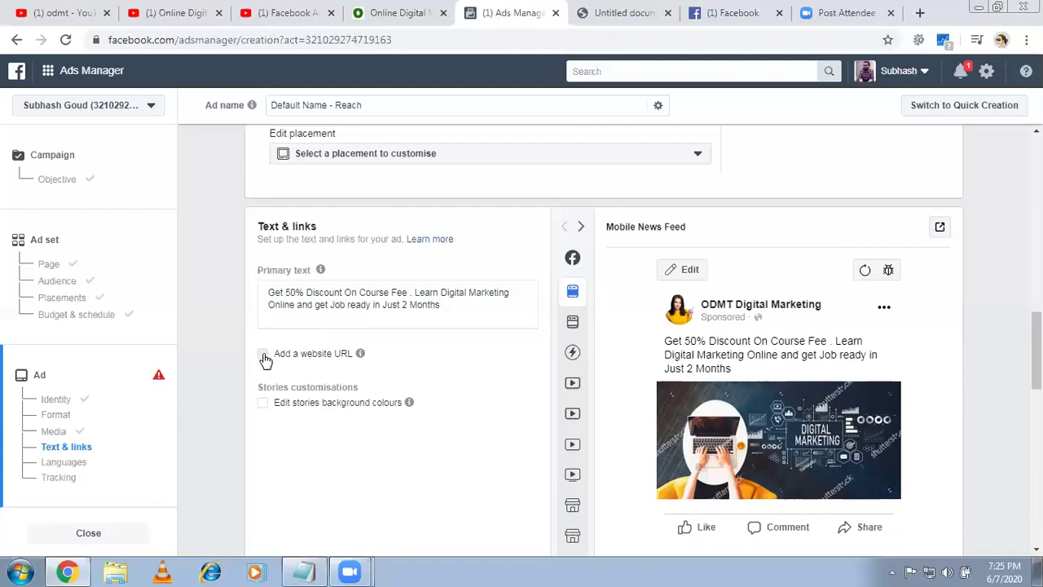
{"action": "left_click", "coordinate": [263, 356]}
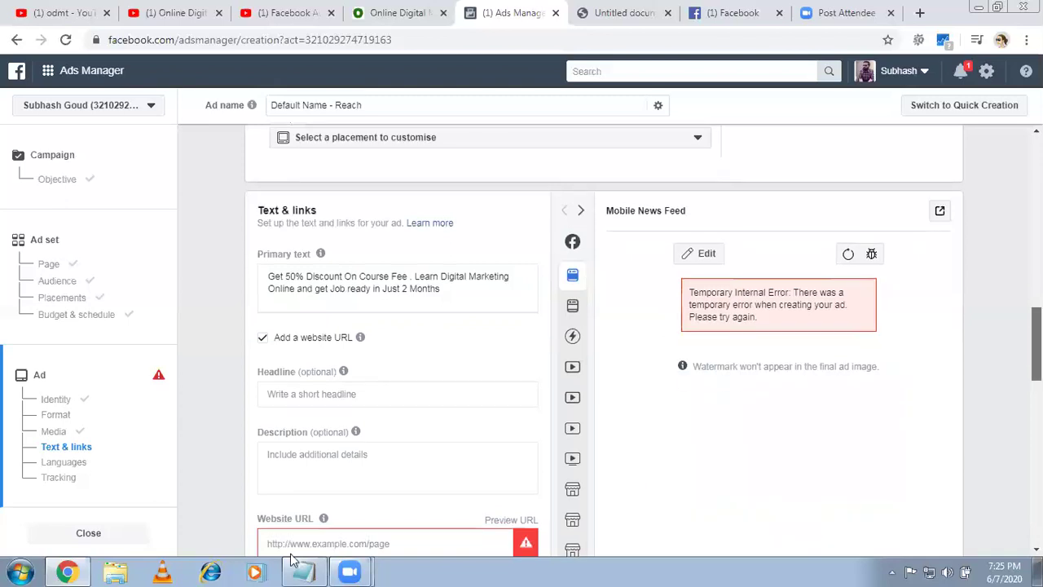
{"action": "scroll", "coordinate": [336, 476], "scroll_direction": "down", "scroll_amount": 1}
{"action": "left_click", "coordinate": [334, 463]}
{"action": "type", "text": "https://www.odmt.in"}
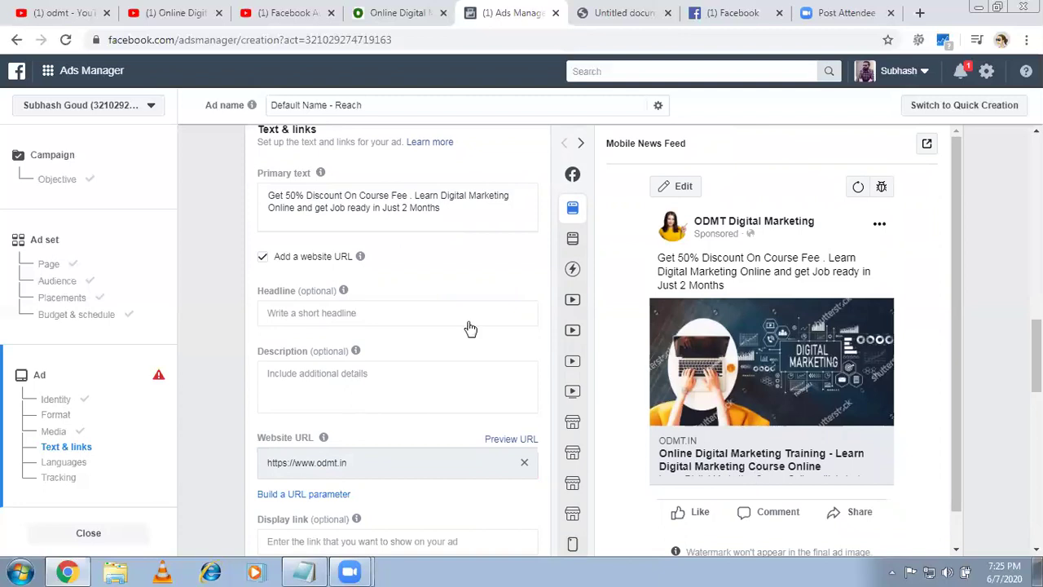
- Enter the ad headline "Offer Valid only Today"
{"action": "left_click", "coordinate": [332, 316]}
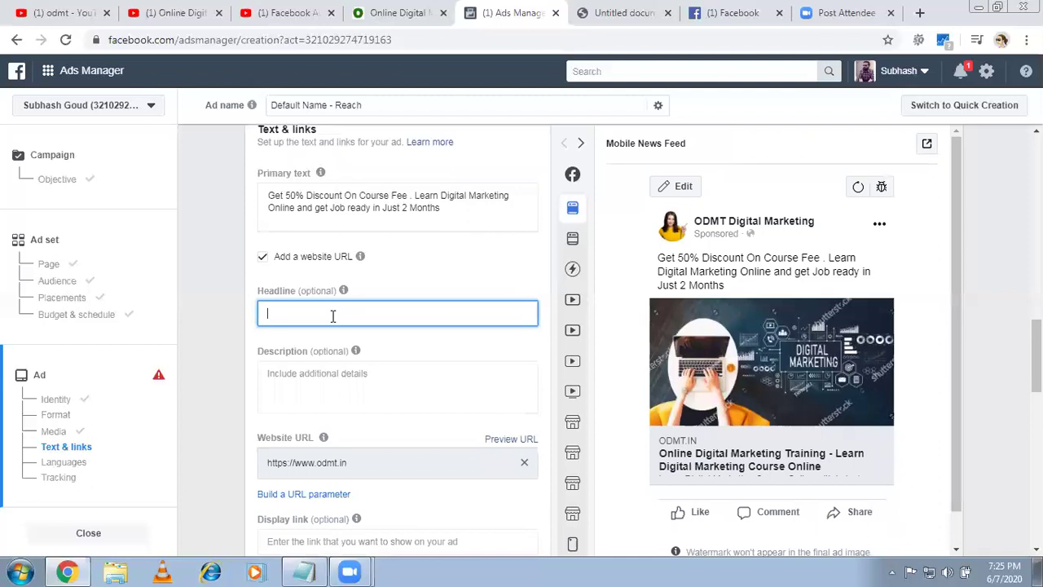
{"action": "type", "text": "Offer Valid only Today"}
{"action": "left_click", "coordinate": [236, 316]}
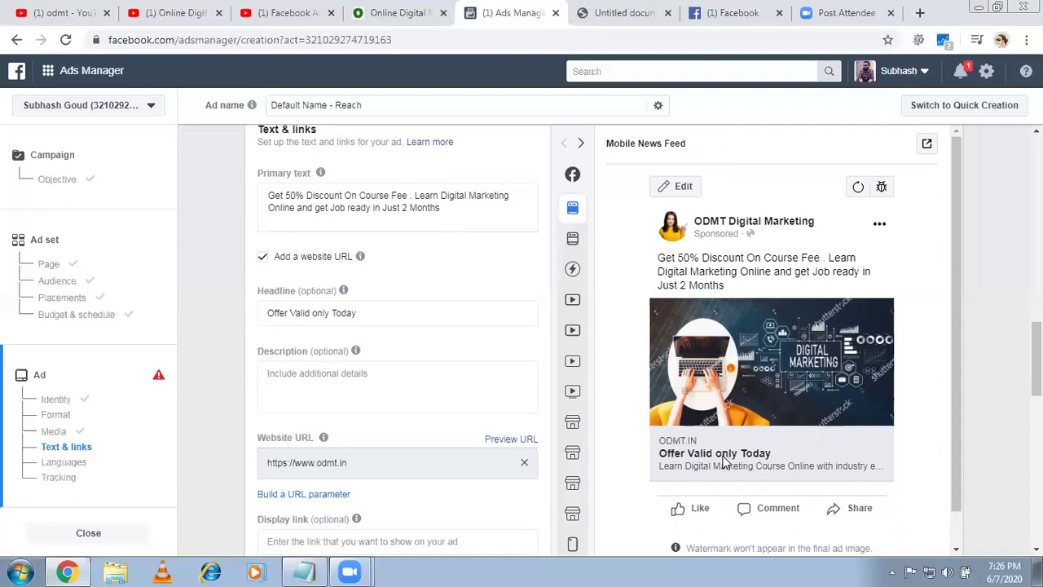
- Enter the ad description "Use Coupon Code LOCKDOWN"
{"action": "left_click", "coordinate": [334, 376]}
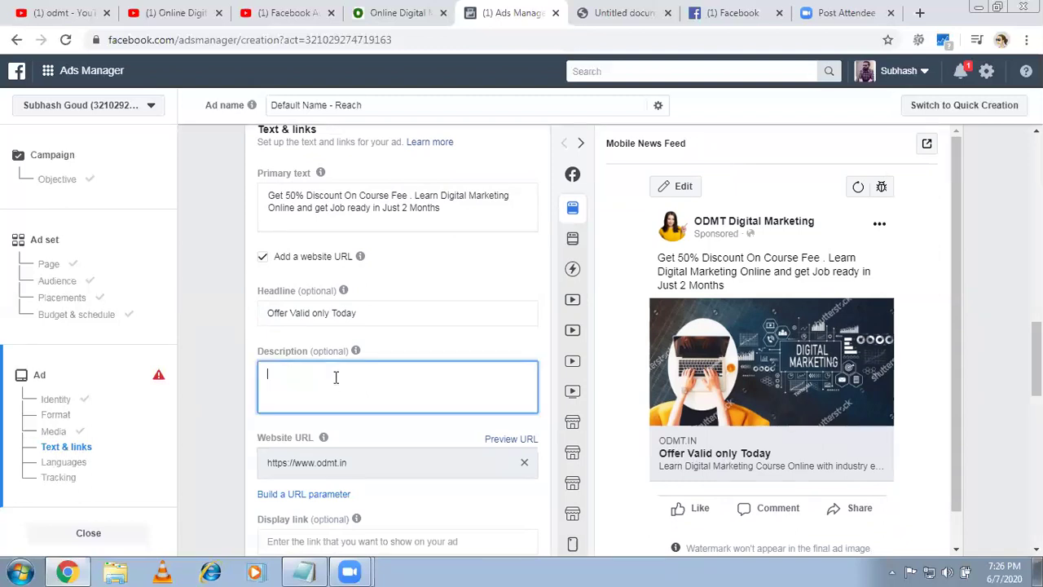
{"action": "type", "text": "Use Coupon Code "}
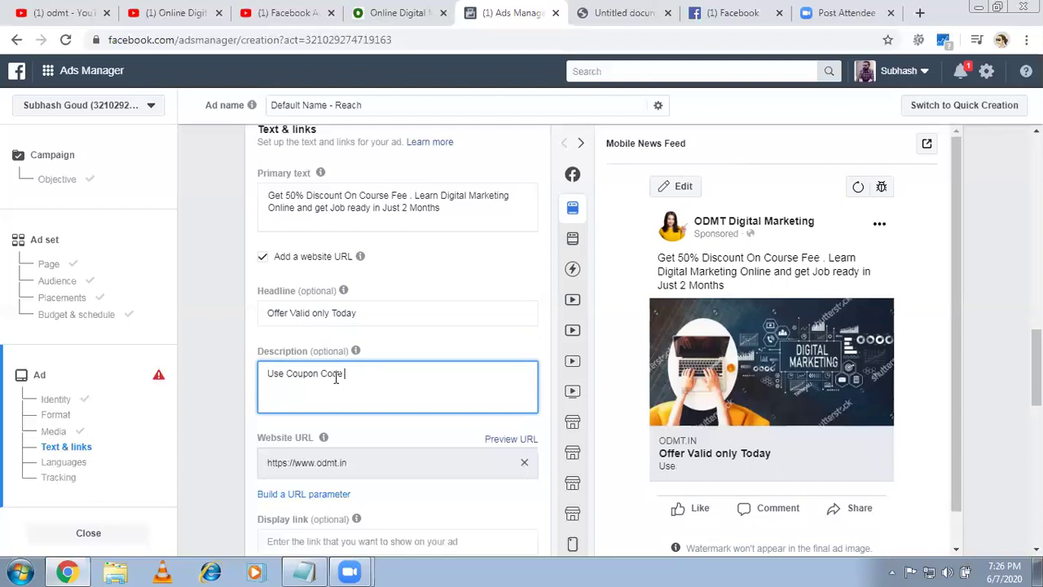
{"action": "type", "text": "LOCKDOWN"}
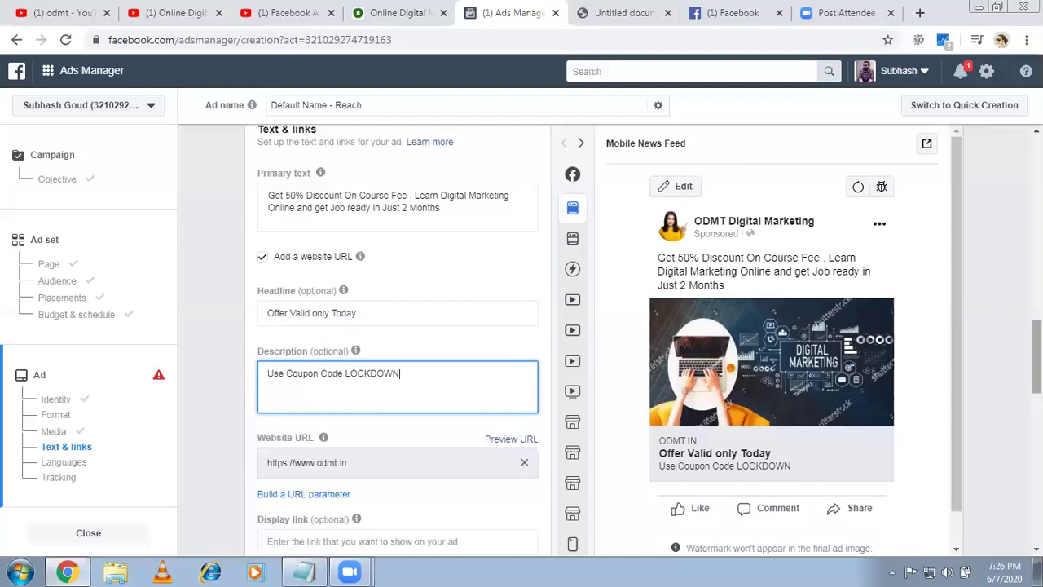
- Set the ad's call to action to Apply Now
{"action": "scroll", "coordinate": [1036, 356], "scroll_direction": "down", "scroll_amount": 2}
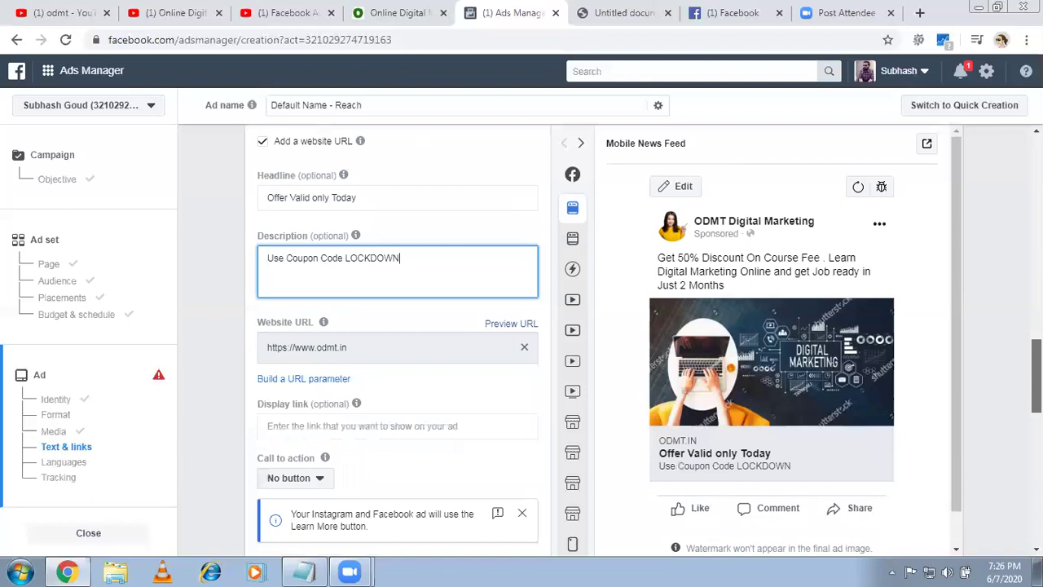
{"action": "left_click", "coordinate": [320, 482]}
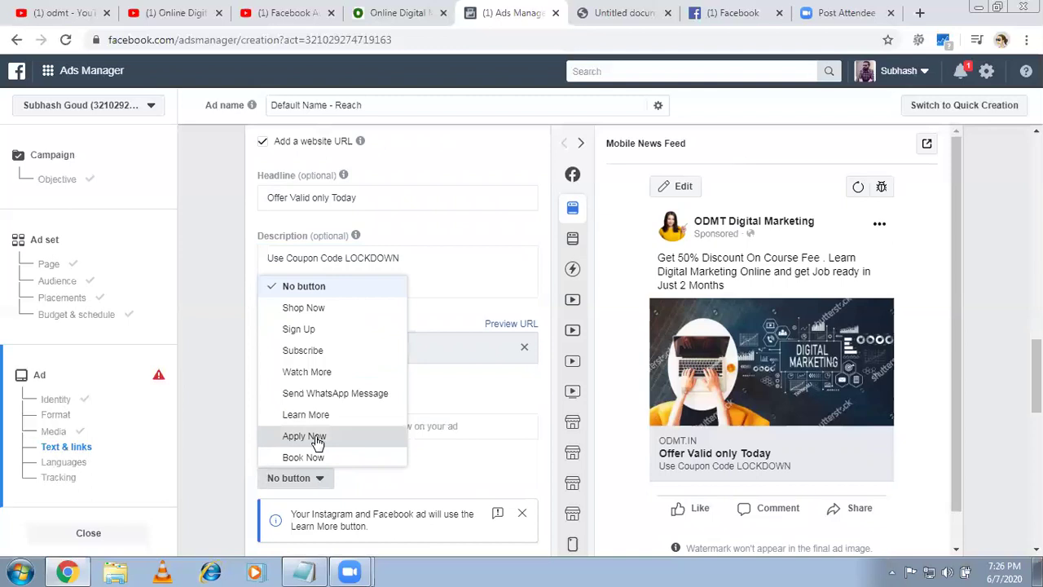
{"action": "left_click", "coordinate": [317, 438]}
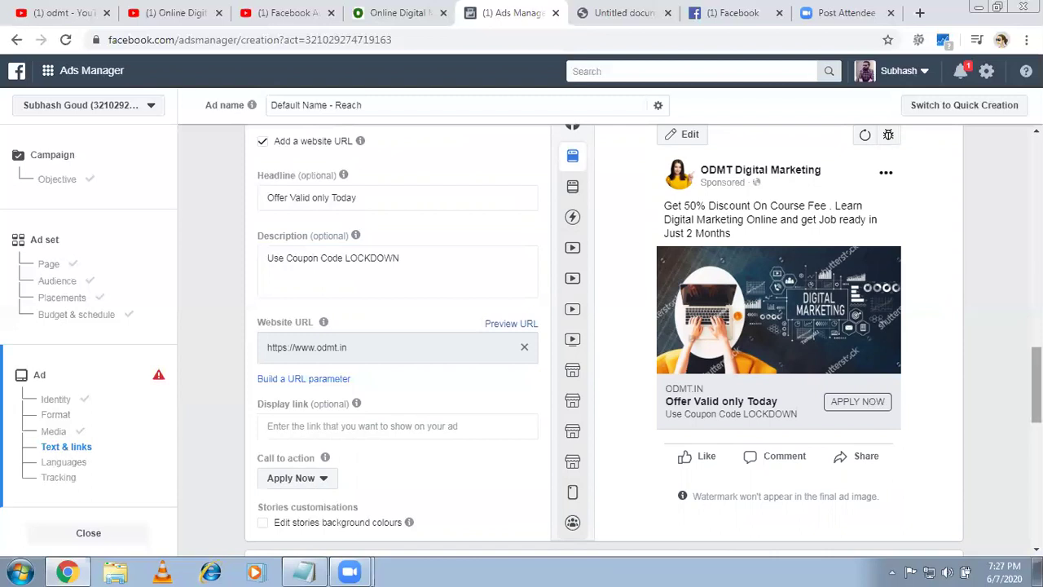
- Check the policy warning and error notices at the end of the ad setup form
{"action": "left_click_drag", "start_coordinate": [1036, 385], "coordinate": [1036, 480]}
{"action": "scroll", "coordinate": [963, 442], "scroll_direction": "down", "scroll_amount": 1}
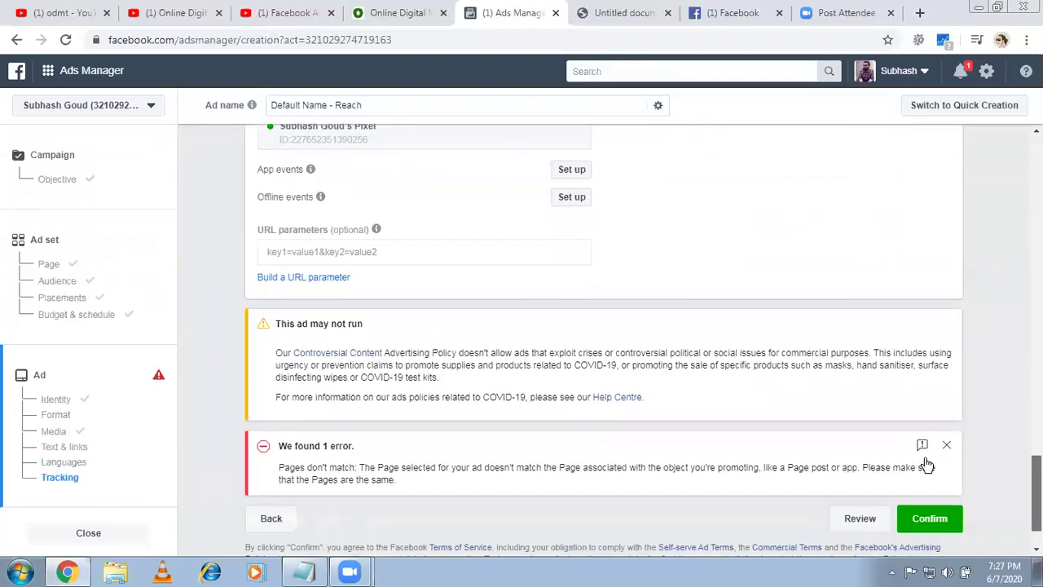
{"action": "scroll", "coordinate": [927, 463], "scroll_direction": "down", "scroll_amount": 1}
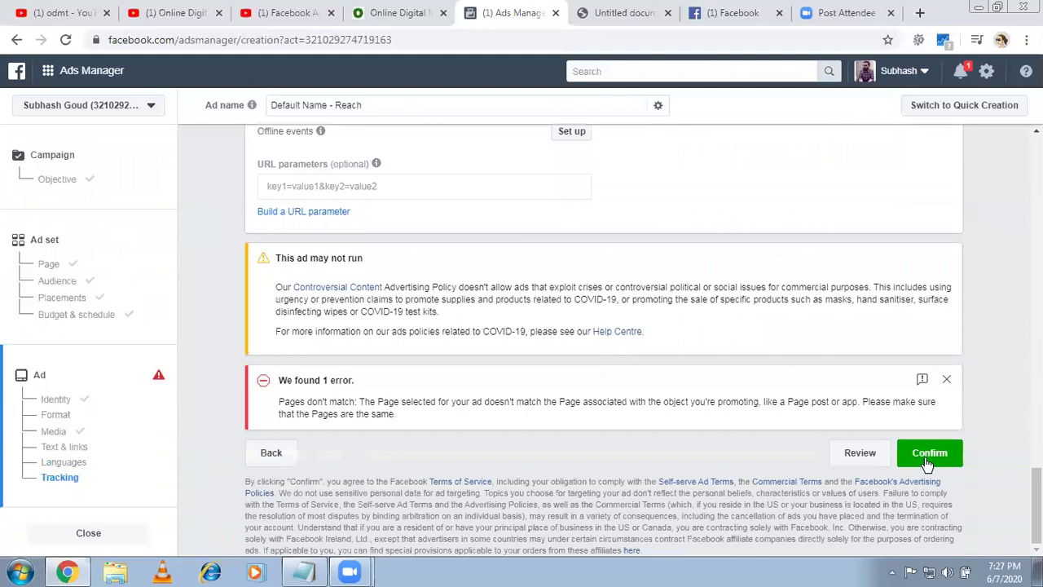
- Switch to Untitled document.pdf and review the Facebook Ads account structure on its first page
{"action": "left_click", "coordinate": [617, 8]}
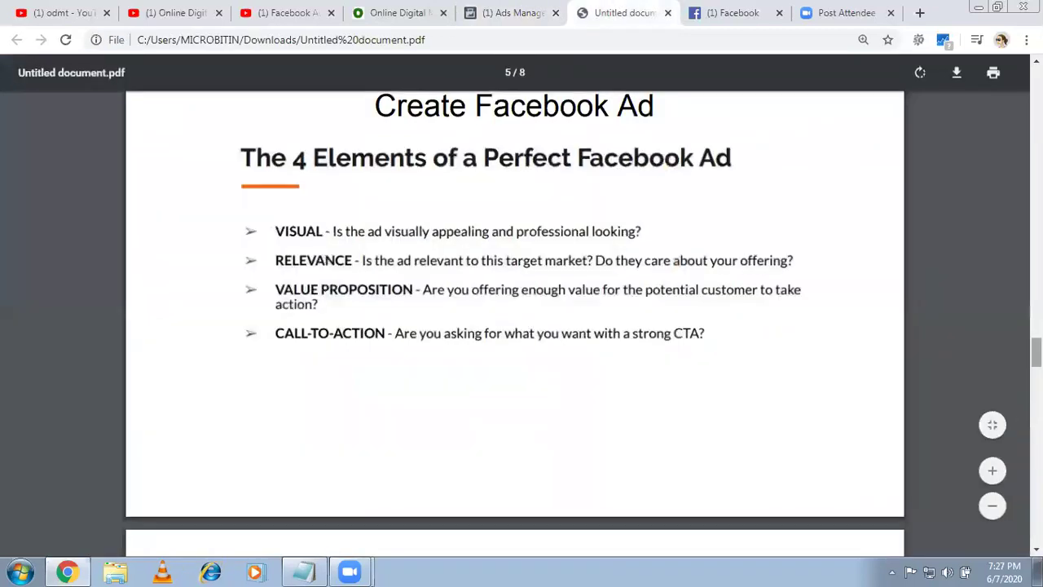
{"action": "left_click_drag", "start_coordinate": [1037, 352], "coordinate": [1037, 80]}
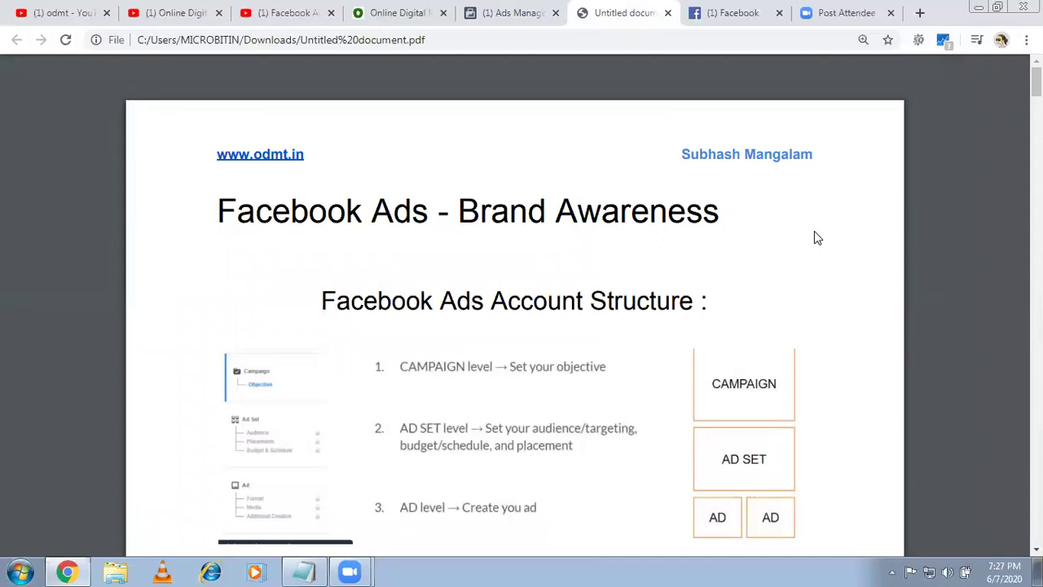
{"action": "scroll", "coordinate": [817, 237], "scroll_direction": "down", "scroll_amount": 1}
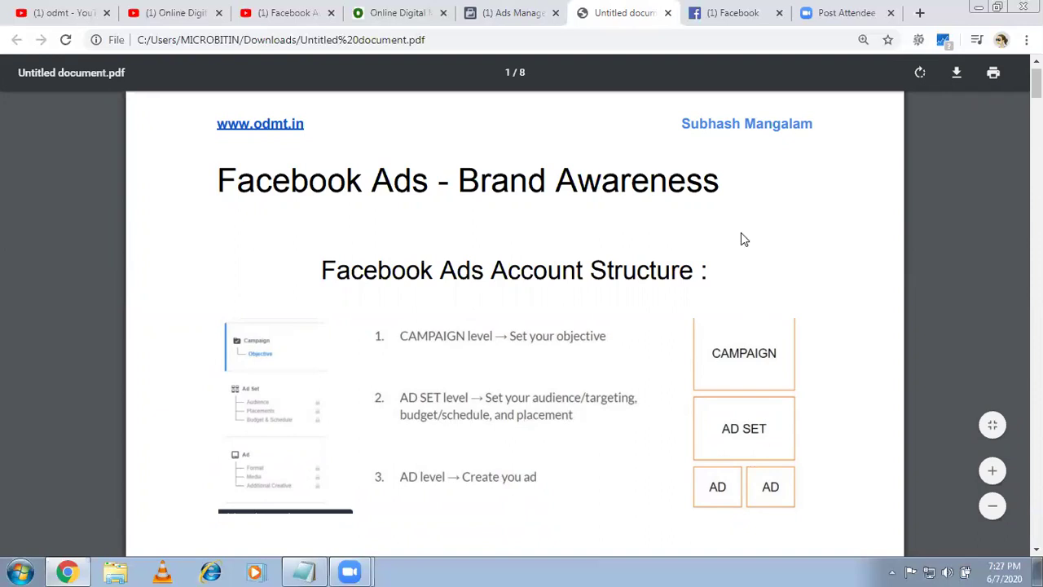
- Return to Ads Manager and try to confirm the Reach campaign
{"action": "left_click", "coordinate": [533, 10]}
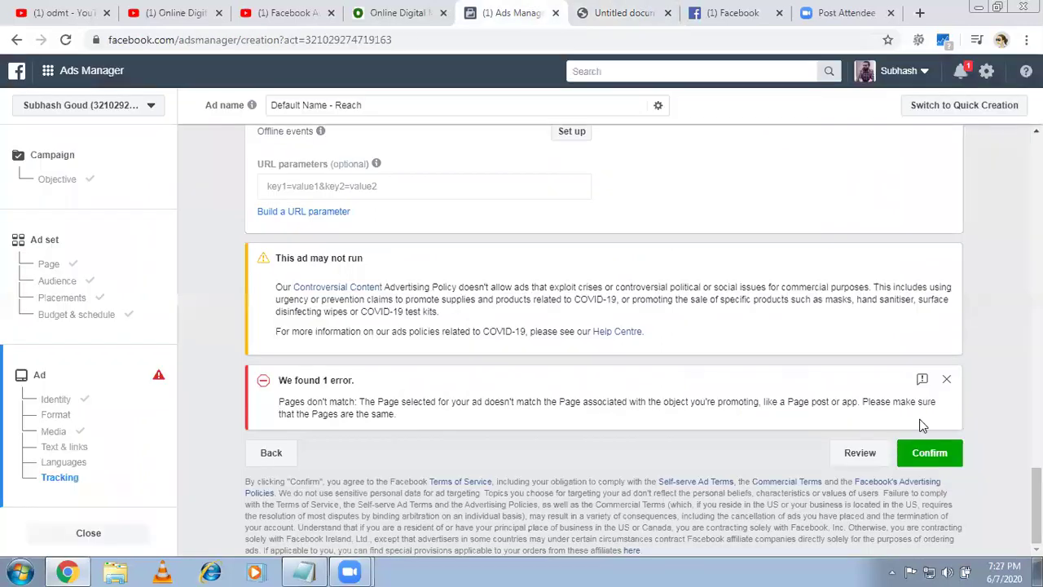
{"action": "left_click", "coordinate": [928, 459]}
{"action": "left_click", "coordinate": [928, 461]}
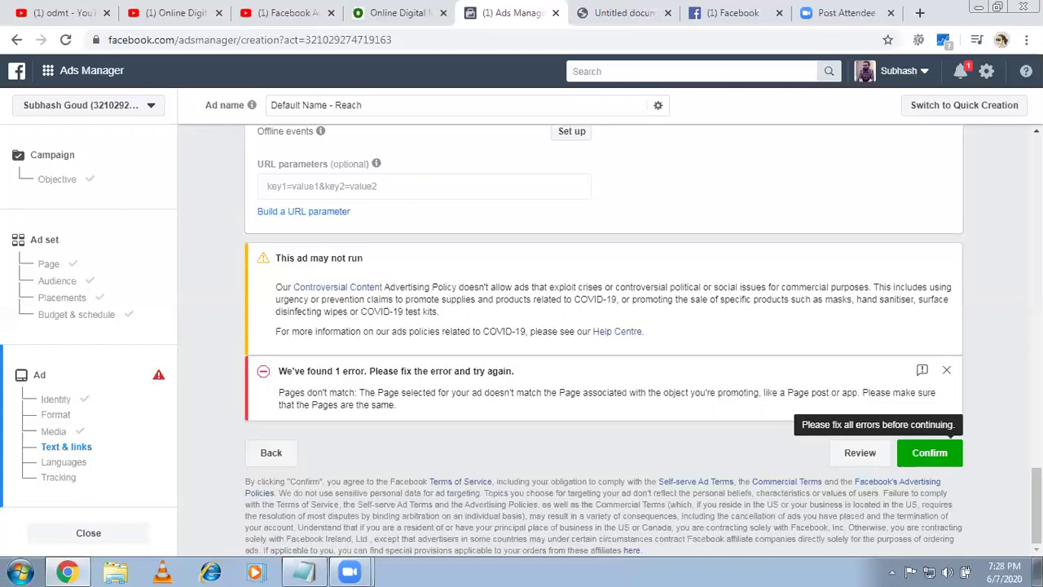
- Review the ad's text and preview, and examine the course modules and enrolment form on the linked odmt.in landing page
{"action": "left_click_drag", "start_coordinate": [1037, 506], "coordinate": [1036, 369]}
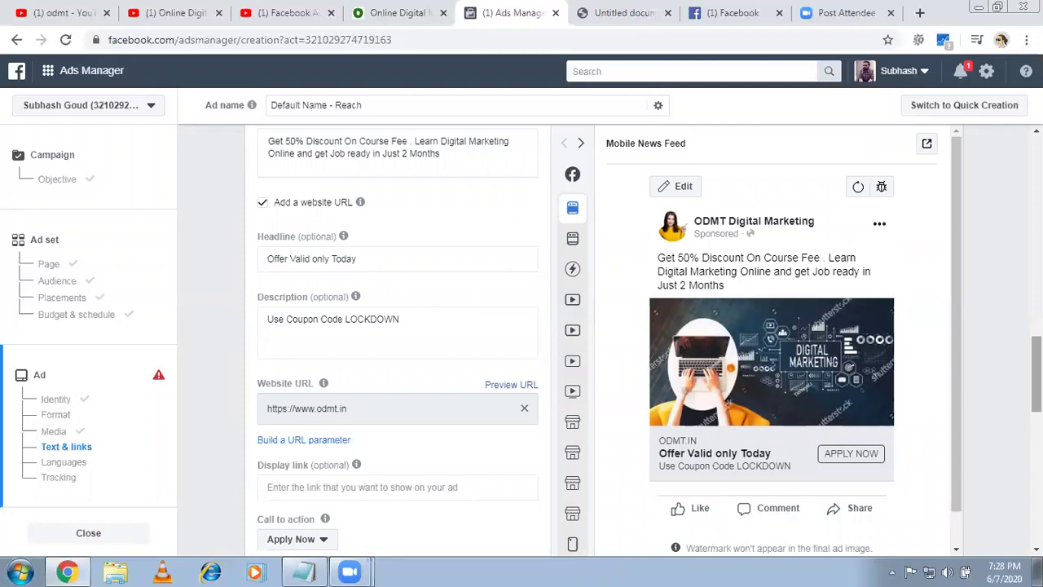
{"action": "left_click", "coordinate": [383, 8]}
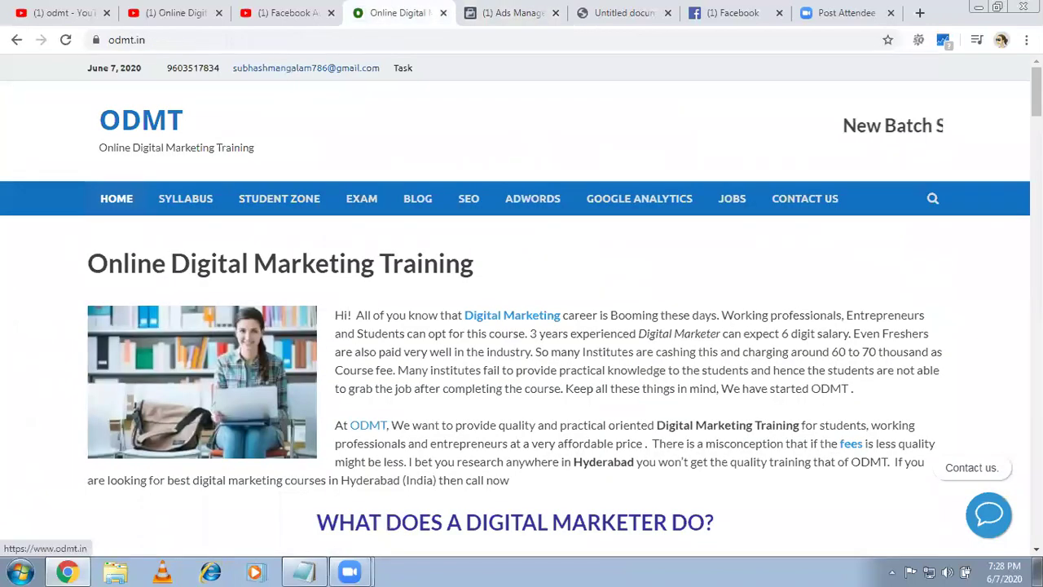
{"action": "scroll", "coordinate": [521, 326], "scroll_direction": "down", "scroll_amount": 2}
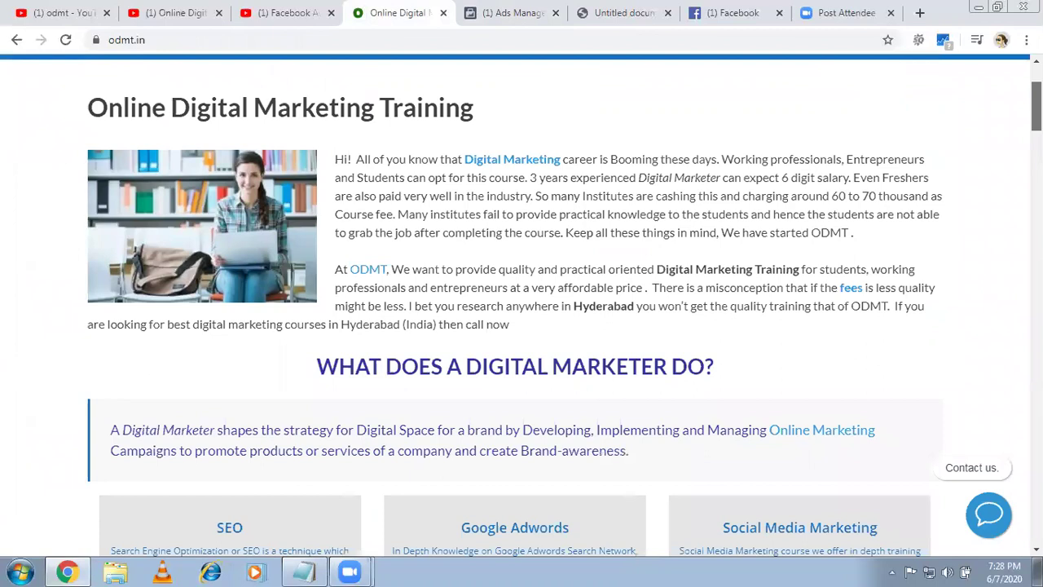
{"action": "scroll", "coordinate": [522, 325], "scroll_direction": "down", "scroll_amount": 7}
{"action": "scroll", "coordinate": [521, 326], "scroll_direction": "down", "scroll_amount": 1}
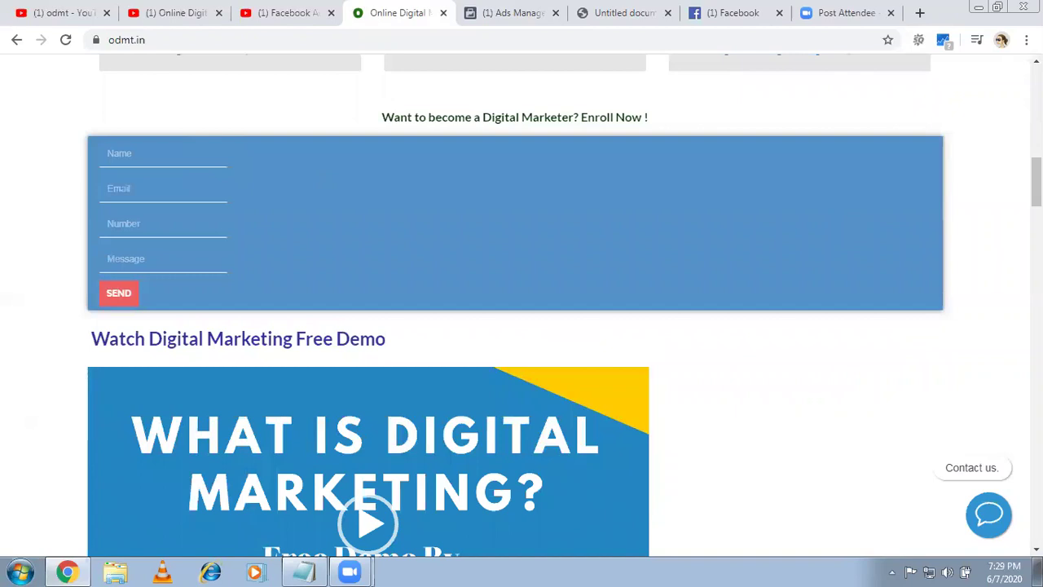
{"action": "left_click_drag", "start_coordinate": [1037, 181], "coordinate": [1036, 134]}
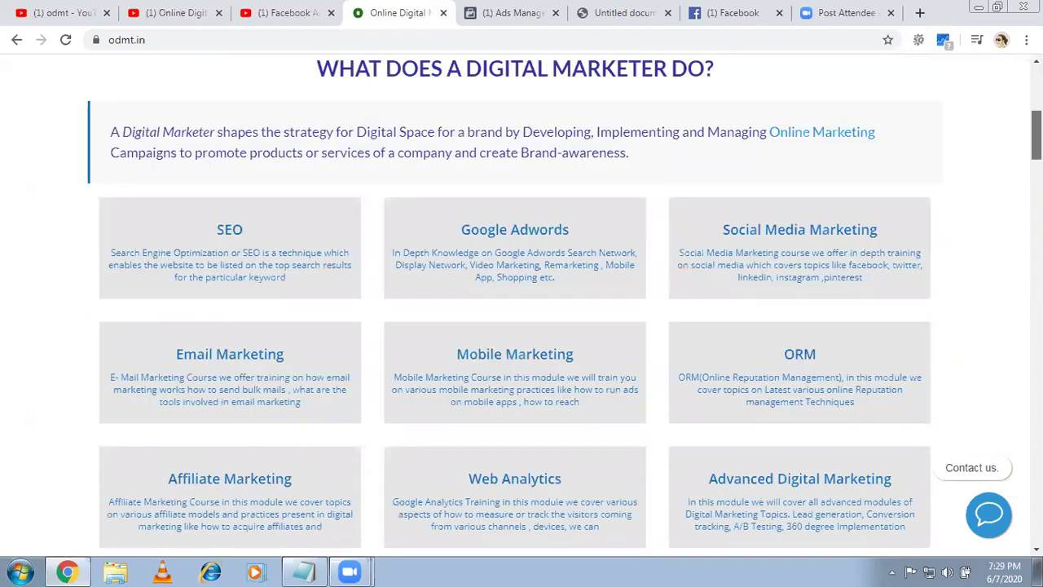
{"action": "scroll", "coordinate": [620, 515], "scroll_direction": "down", "scroll_amount": 2}
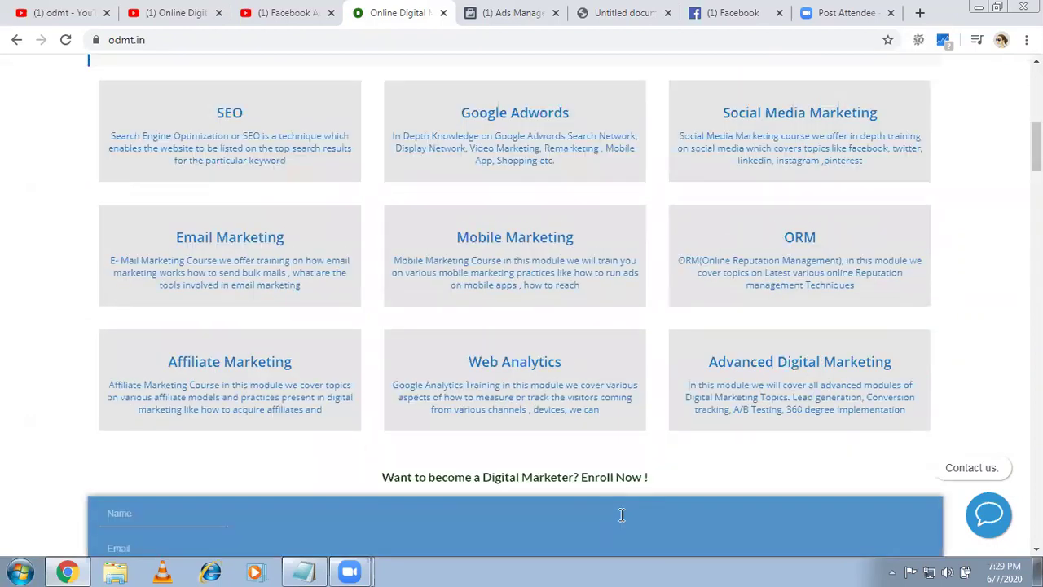